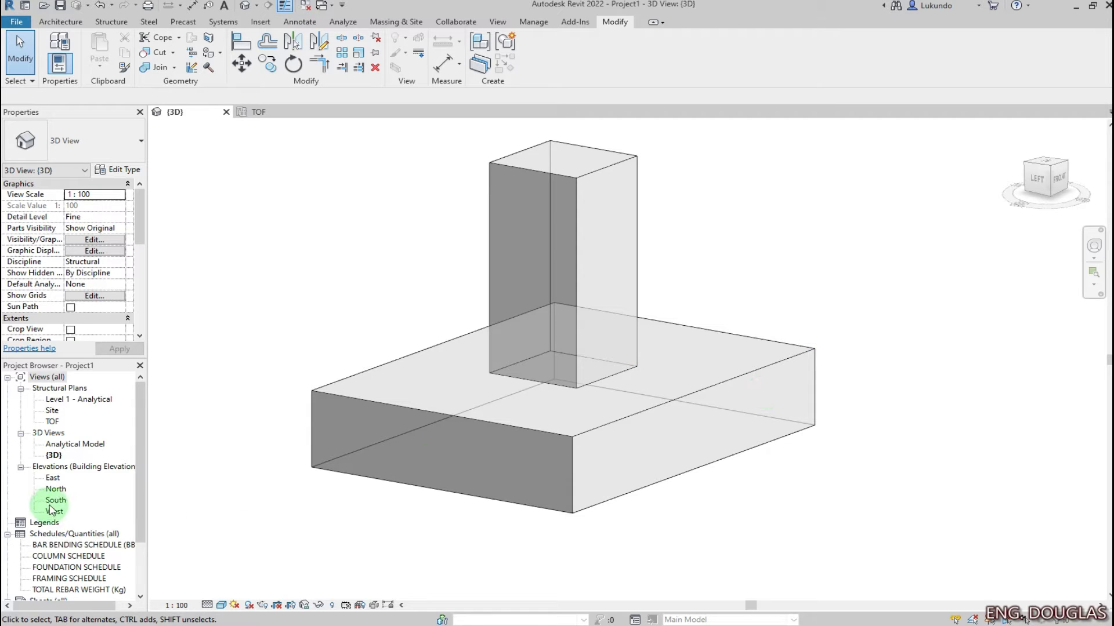
- View the footing in the South elevation, then open the TOF structural plan with grids A and 1
double_click(55, 501)
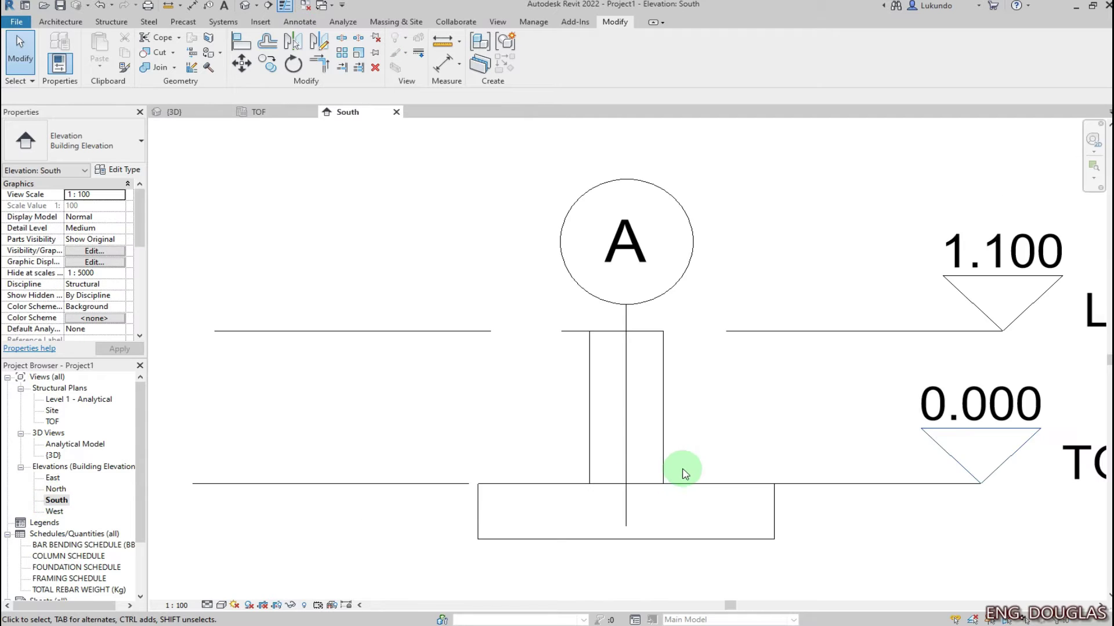
scroll(454, 391, "down", 4)
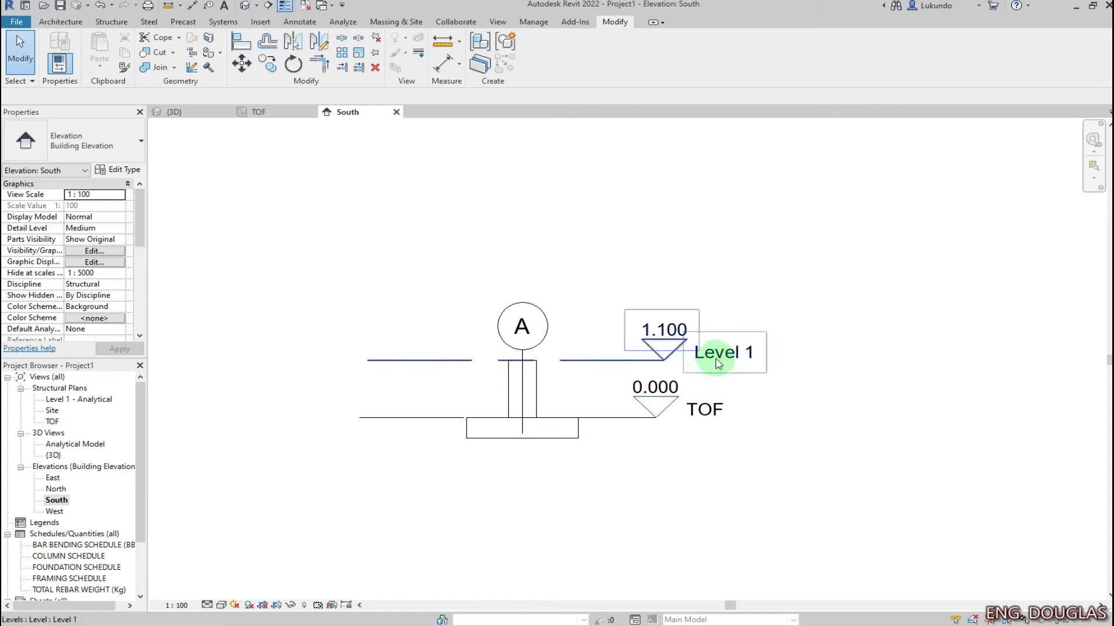
double_click(58, 423)
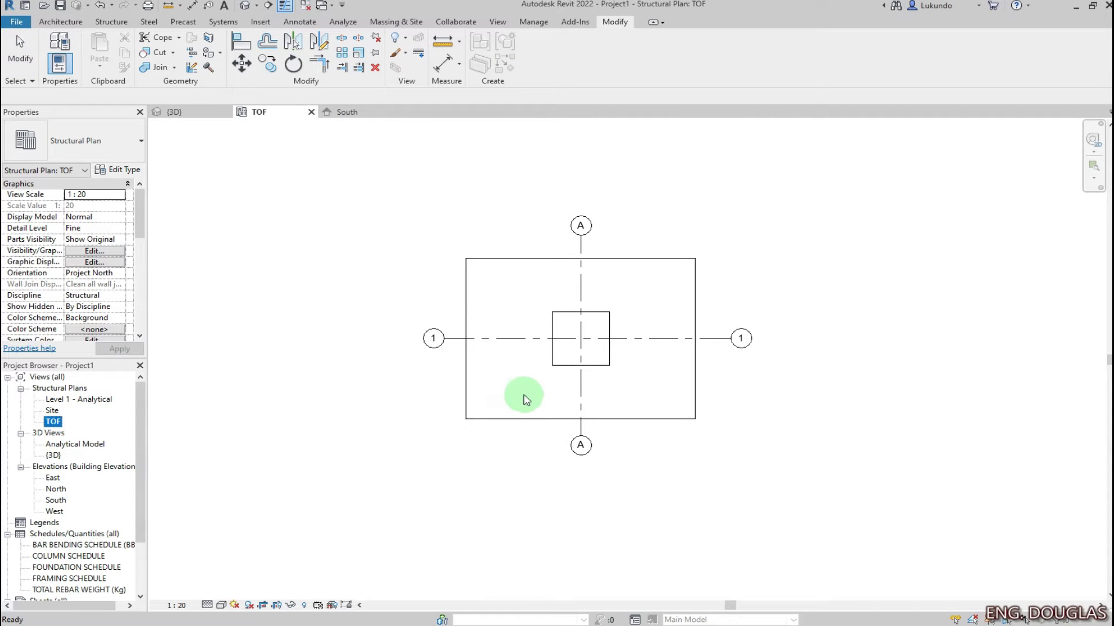
scroll(579, 356, "up", 2)
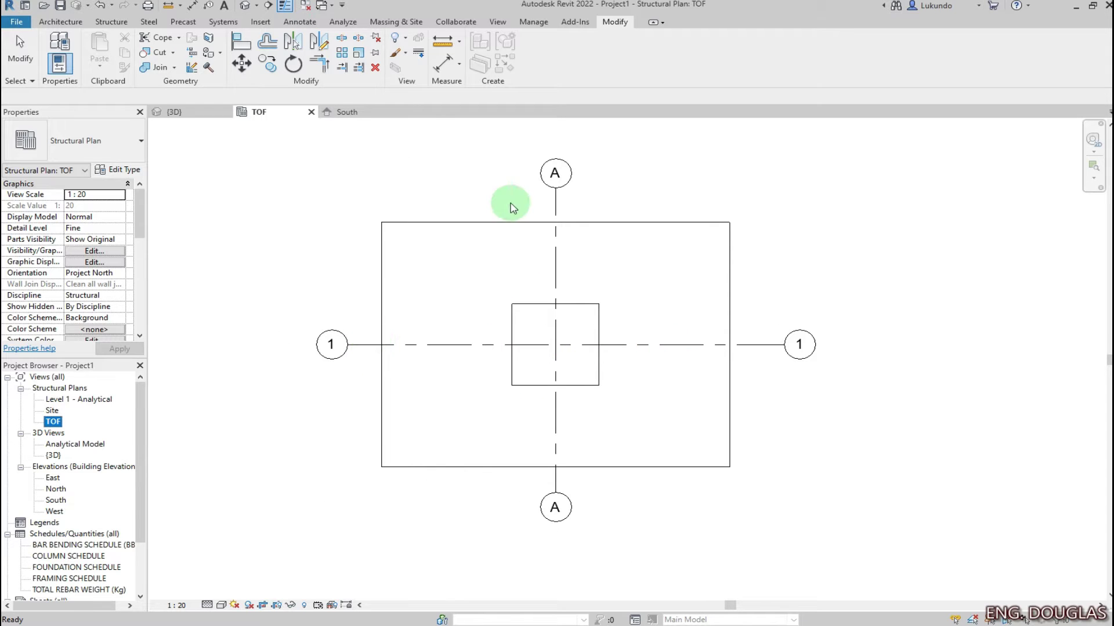
- Draw a section line across the footing on the TOF plan, from left to right
left_click(498, 24)
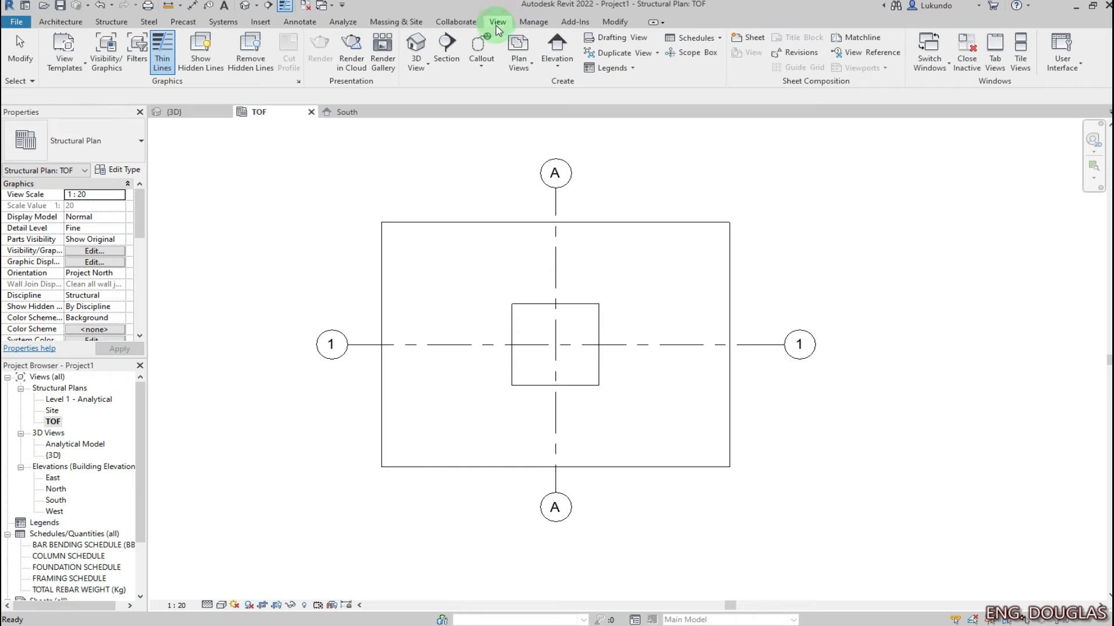
left_click(450, 61)
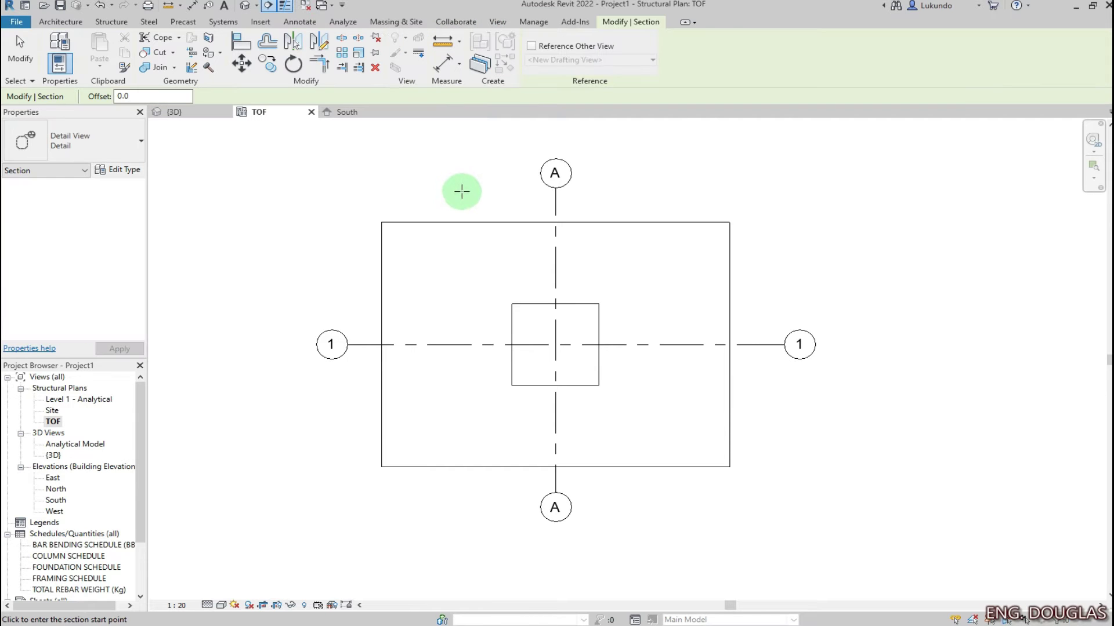
scroll(380, 364, "up", 3)
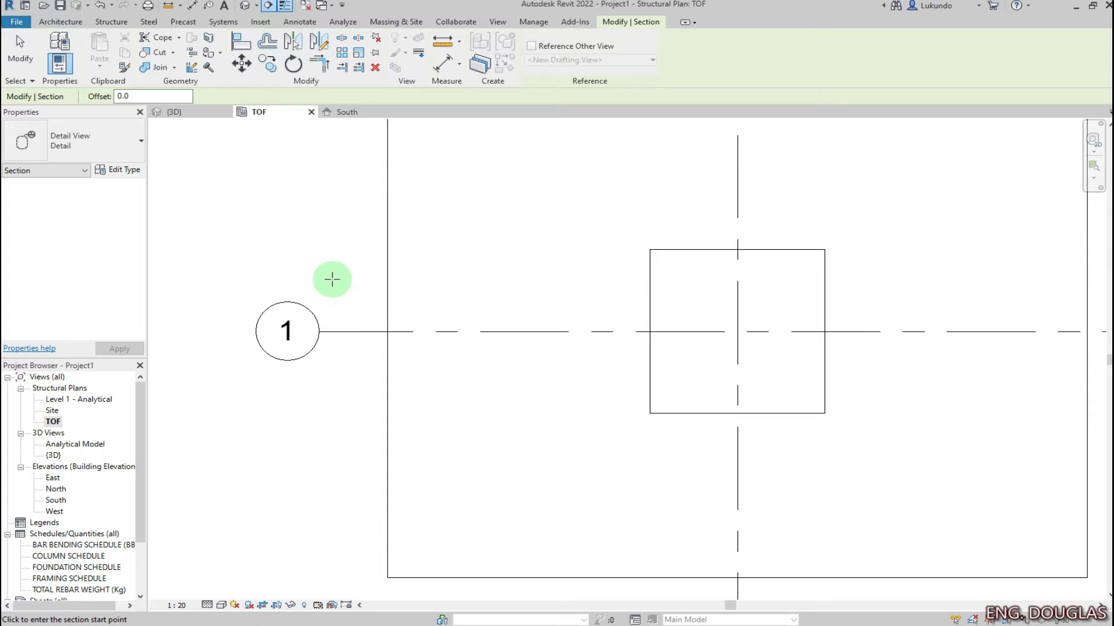
left_click(317, 278)
scroll(319, 280, "down", 2)
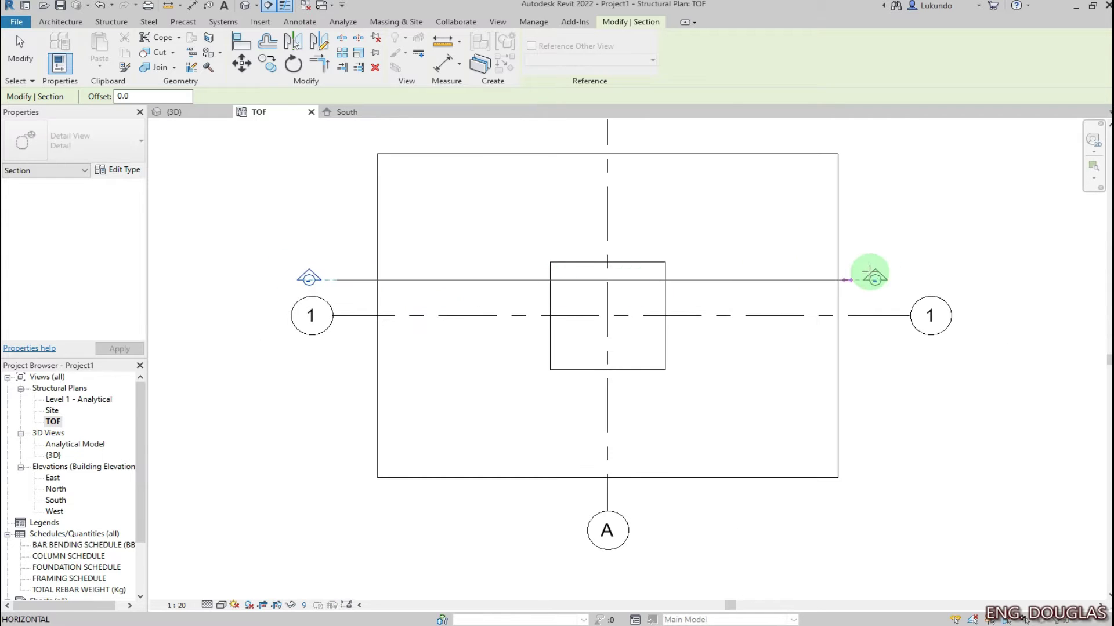
left_click(845, 266)
scroll(389, 299, "down", 2)
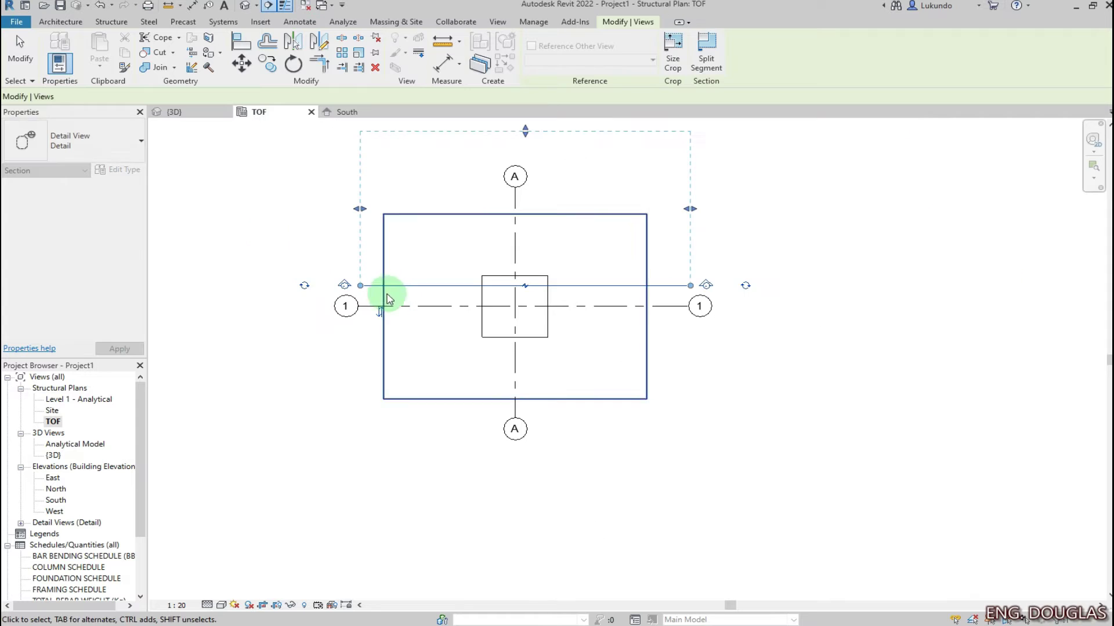
key("Escape")
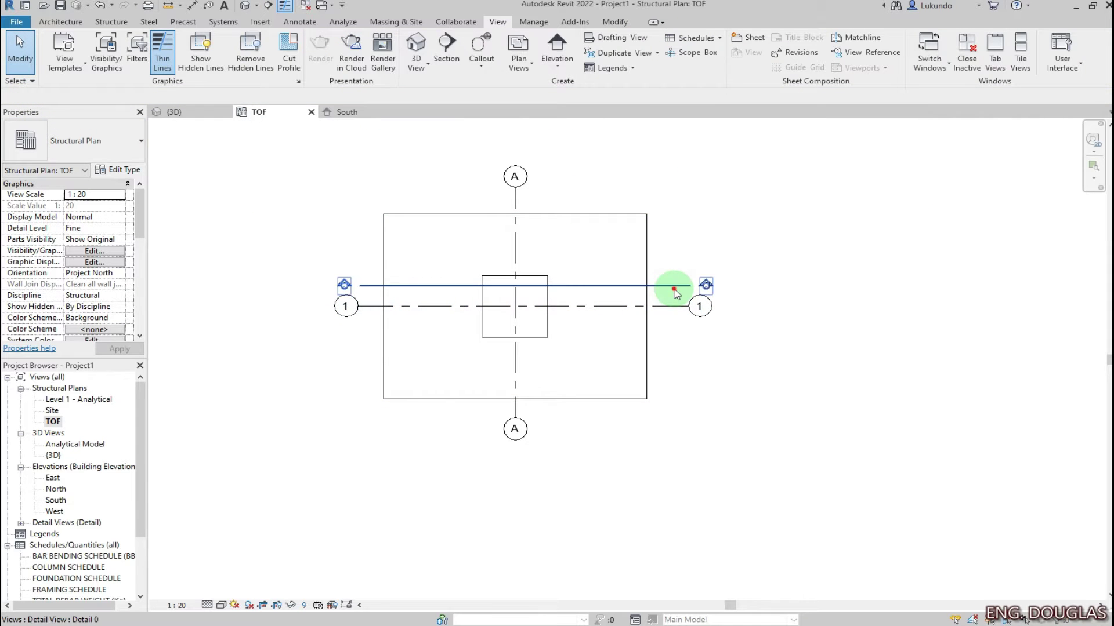
- Change the section to the My Sec Detail type, flip it, and set its view depth below the footing
left_click(674, 288)
left_click(138, 141)
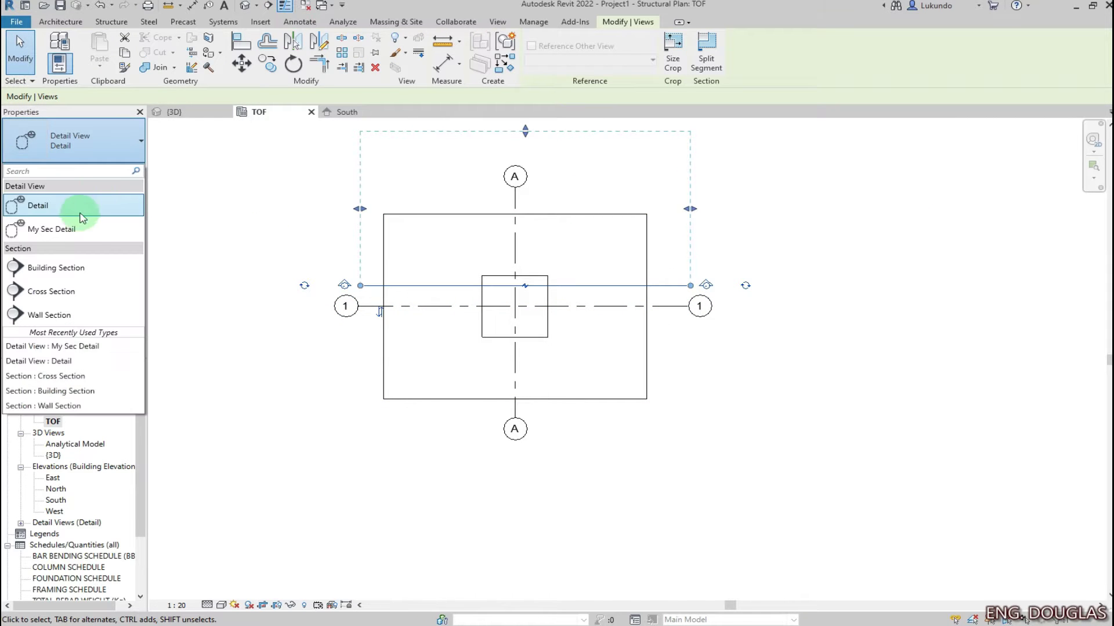
left_click(63, 230)
scroll(371, 326, "up", 3)
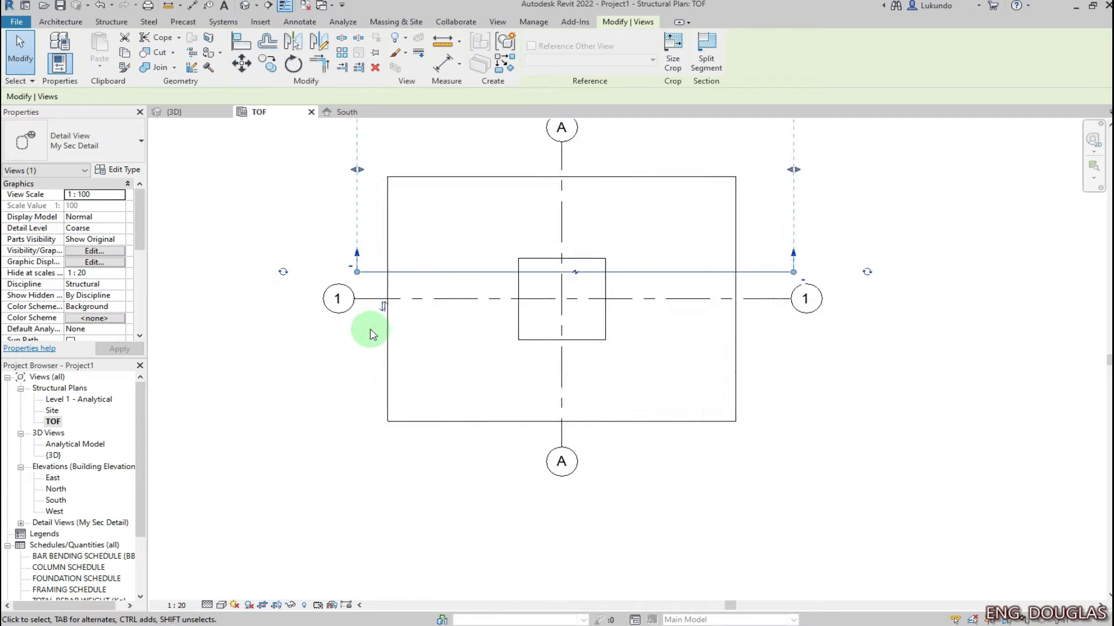
left_click(385, 303)
scroll(480, 350, "down", 3)
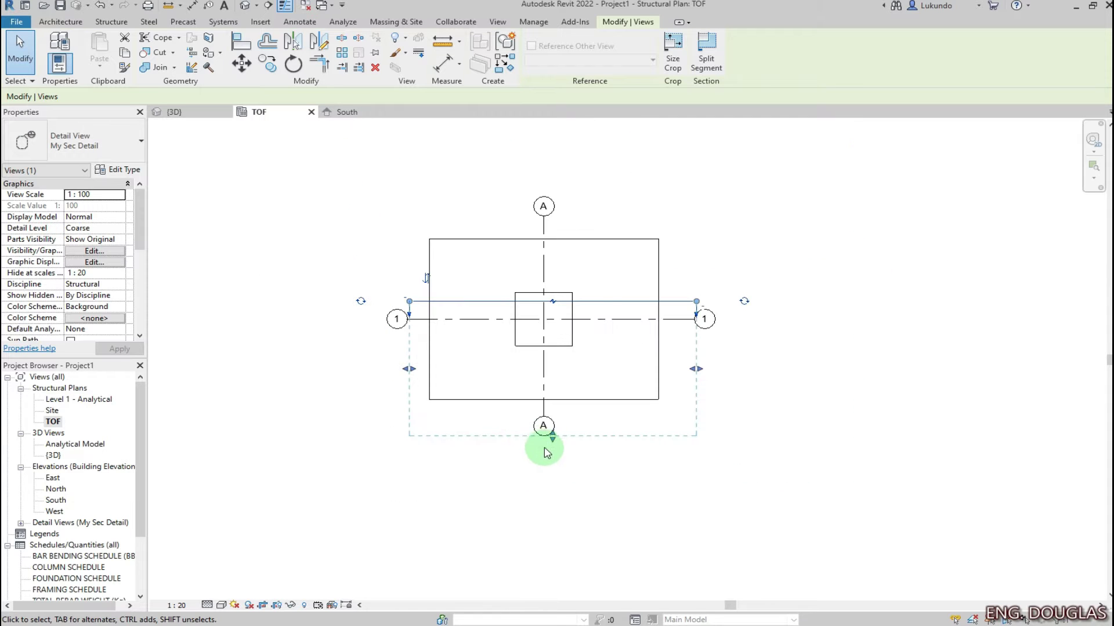
left_click_drag(552, 438, 557, 406)
left_click(726, 447)
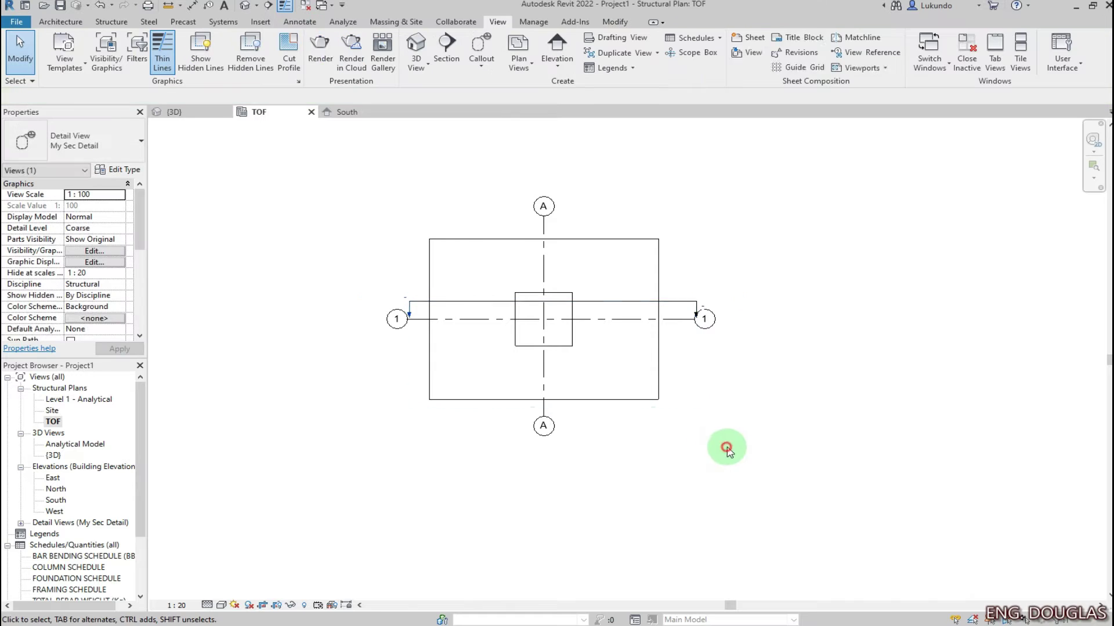
- Open the section's Detail 0 view
scroll(489, 298, "up", 4)
scroll(321, 349, "up", 3)
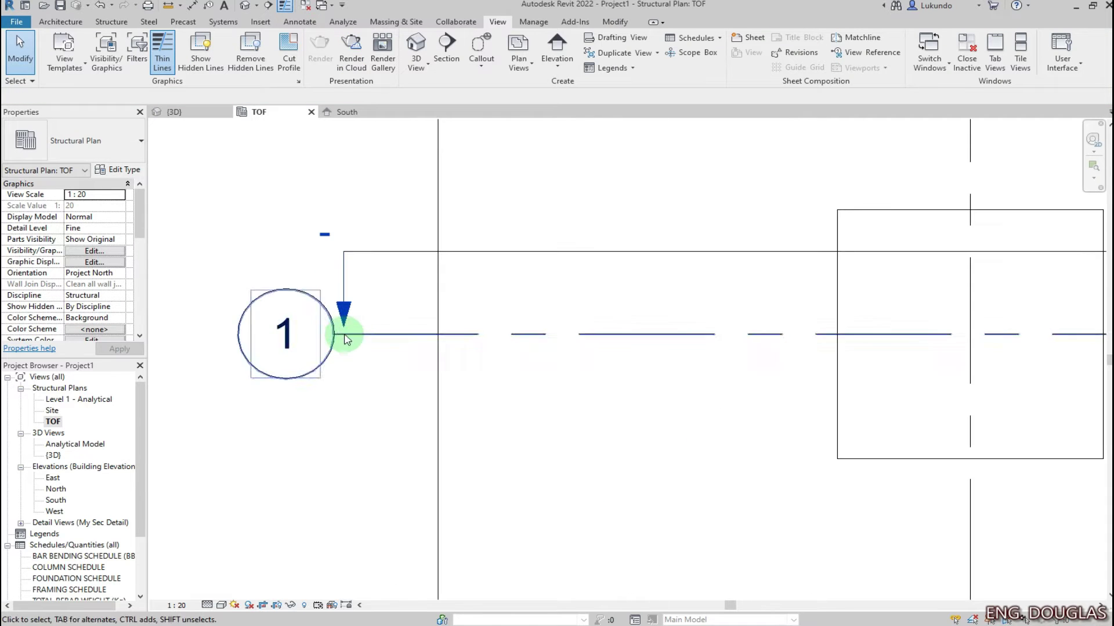
double_click(345, 315)
scroll(505, 392, "down", 3)
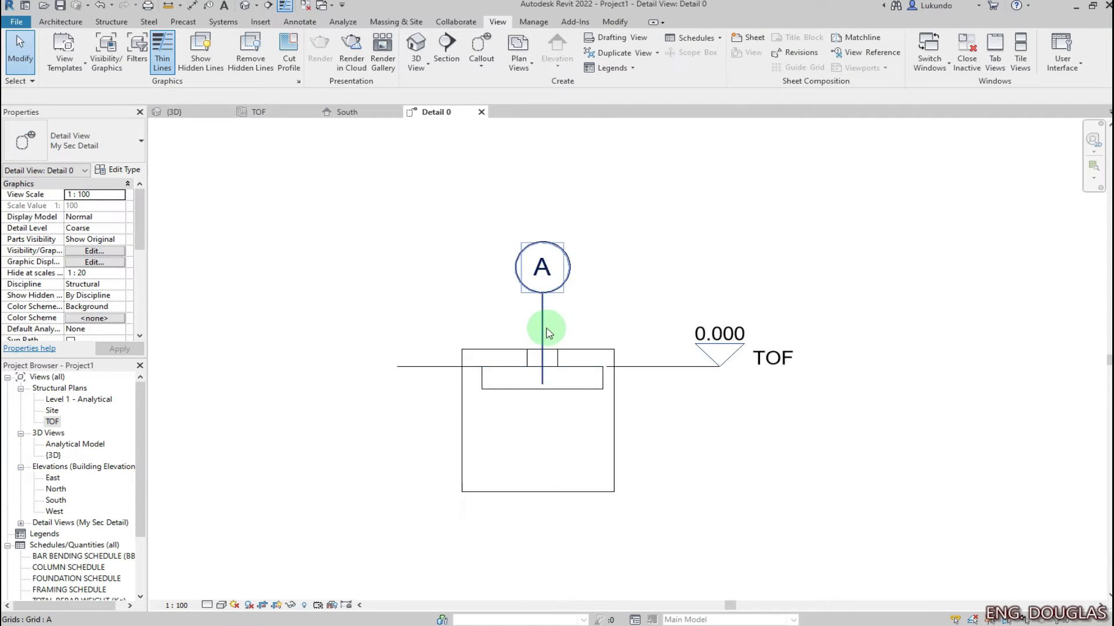
- Set Detail 0 to a 1 : 20 scale and Fine detail level
left_click(176, 607)
left_click(191, 483)
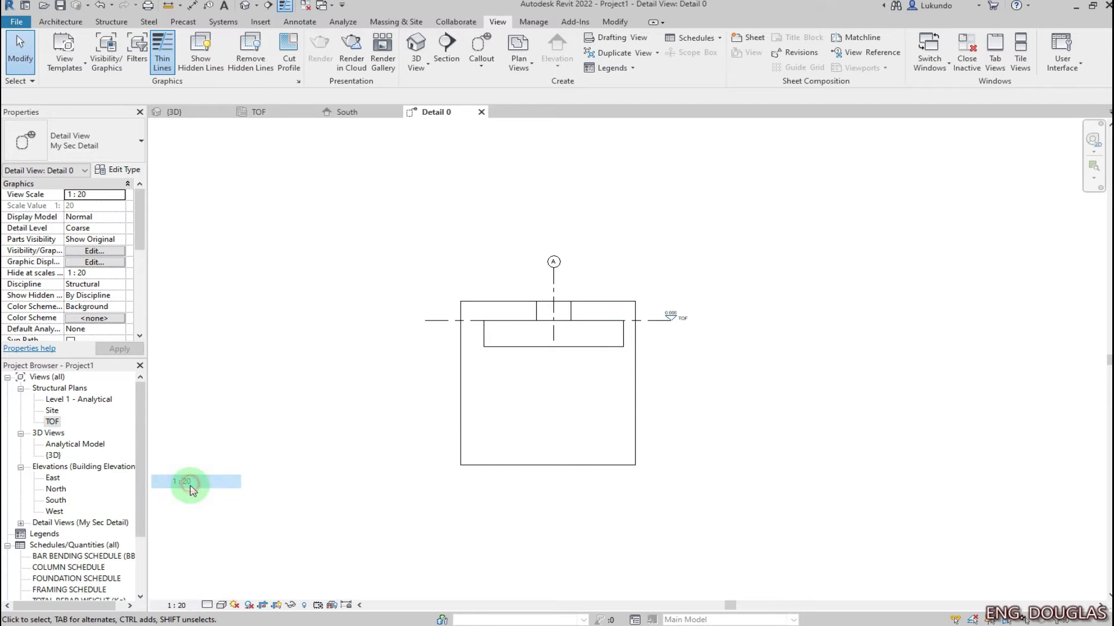
left_click(207, 606)
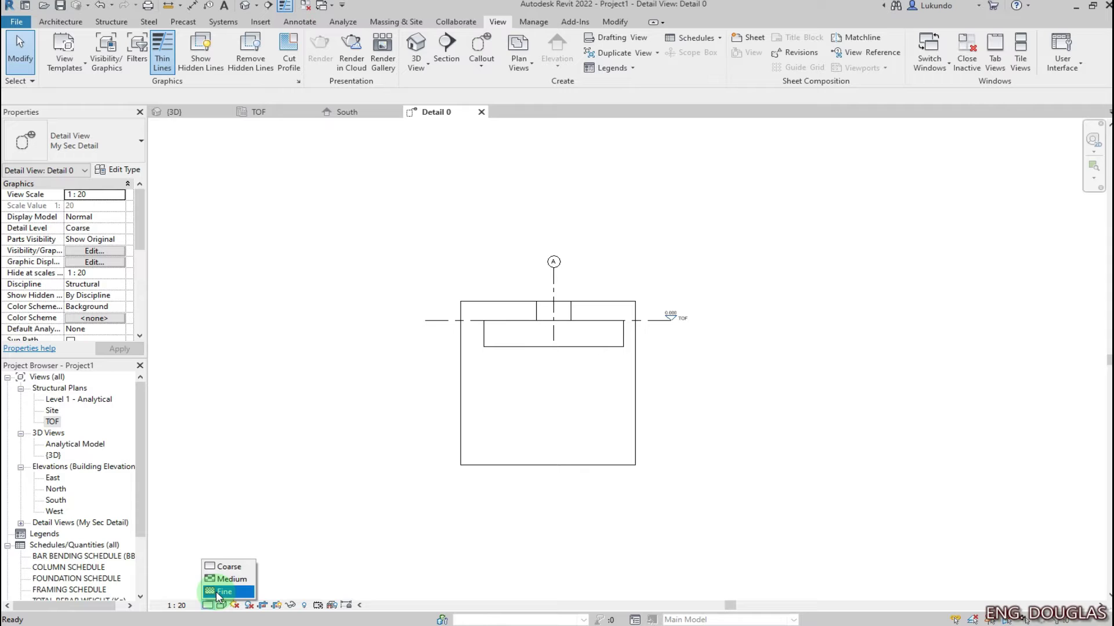
left_click(219, 592)
- Extend the crop region up to Level 1 and raise its bottom close to the footing
scroll(532, 317, "up", 3)
left_click(496, 287)
left_click_drag(567, 289, 567, 149)
scroll(577, 336, "down", 3)
left_click_drag(554, 510, 576, 390)
left_click(723, 316)
scroll(686, 278, "up", 2)
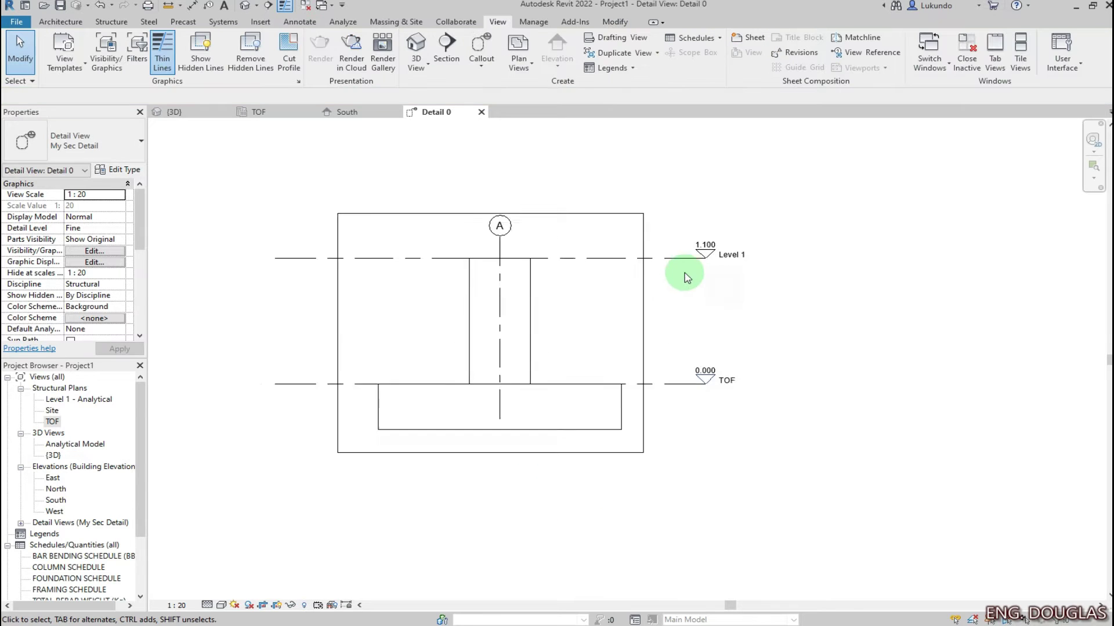
scroll(686, 277, "up", 1)
- Shorten Level 1 by pulling both of its ends inward toward the column
left_click(596, 259)
left_click_drag(708, 258, 640, 257)
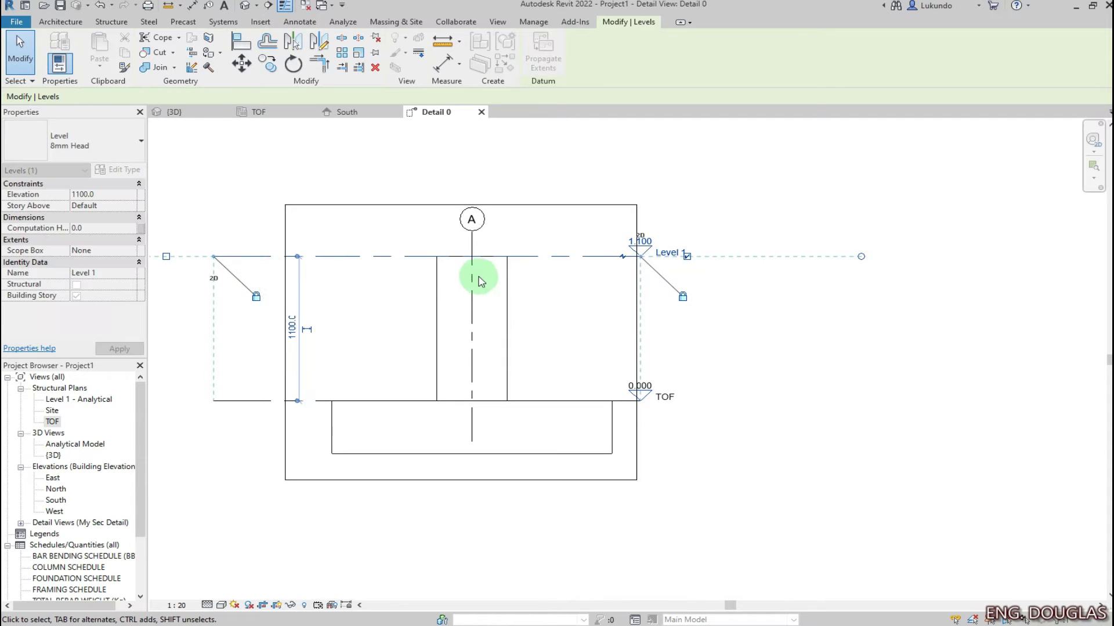
scroll(479, 280, "down", 2)
left_click_drag(267, 265, 358, 265)
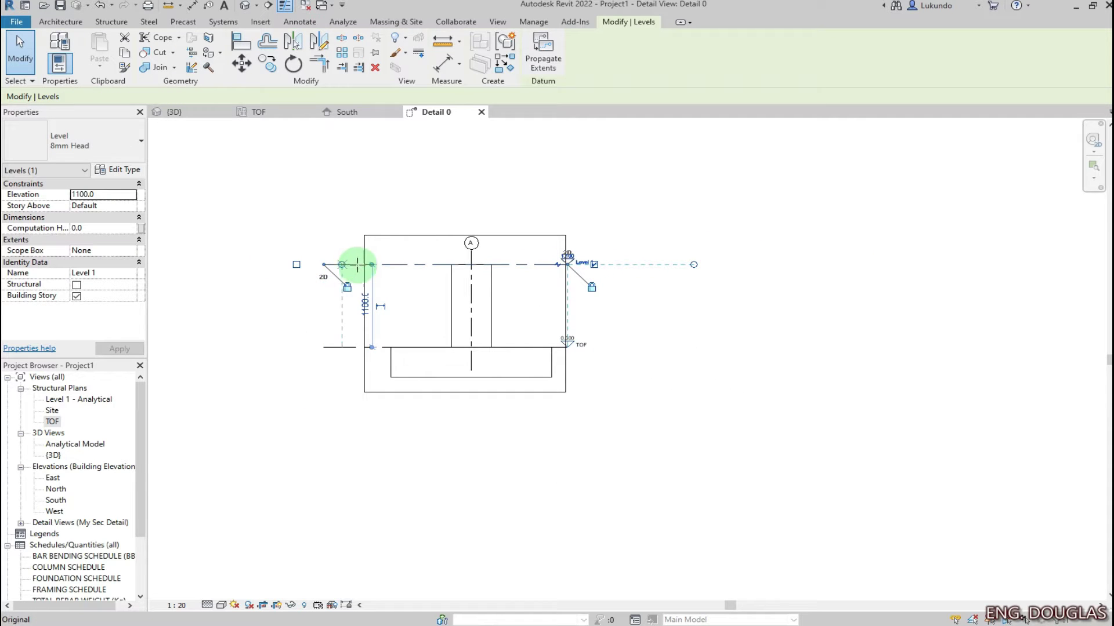
left_click(499, 179)
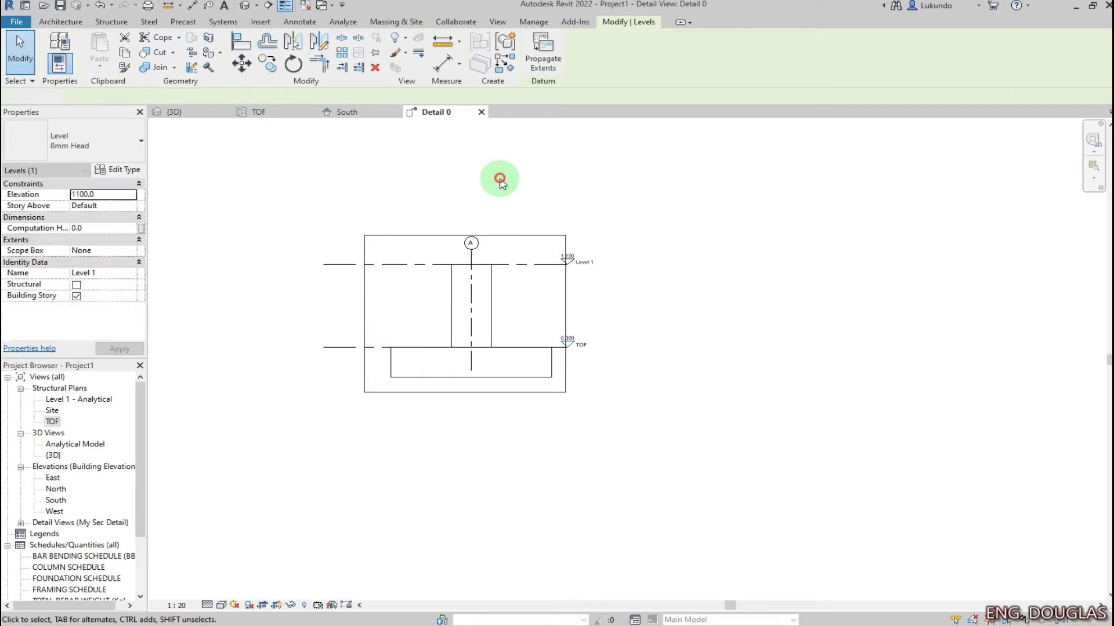
scroll(429, 338, "up", 2)
left_click(374, 224)
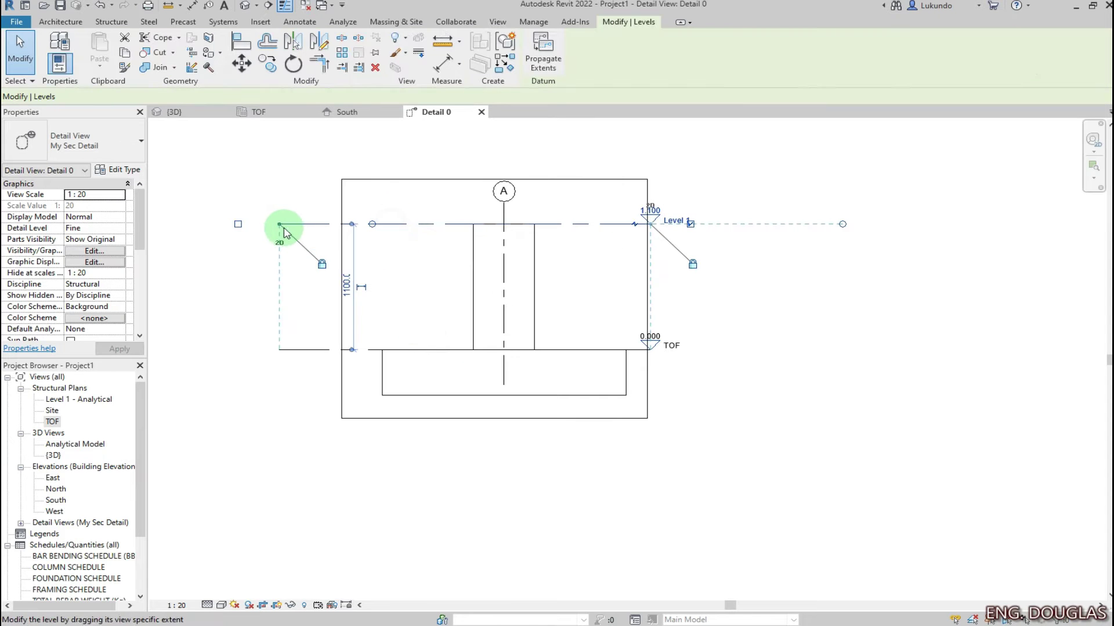
left_click_drag(315, 225, 375, 224)
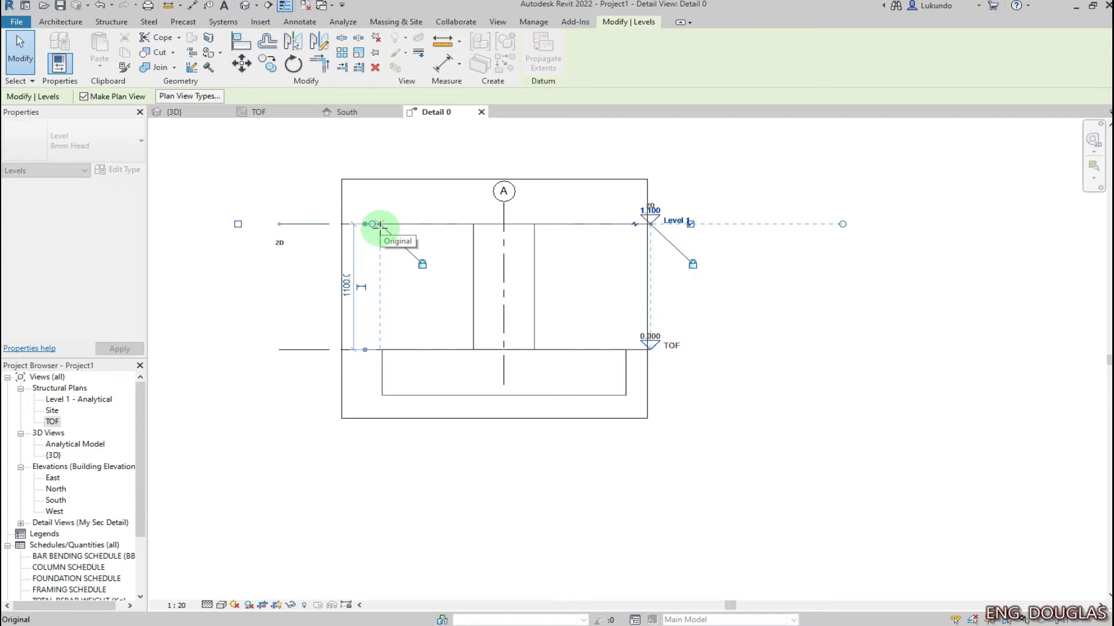
left_click(721, 343)
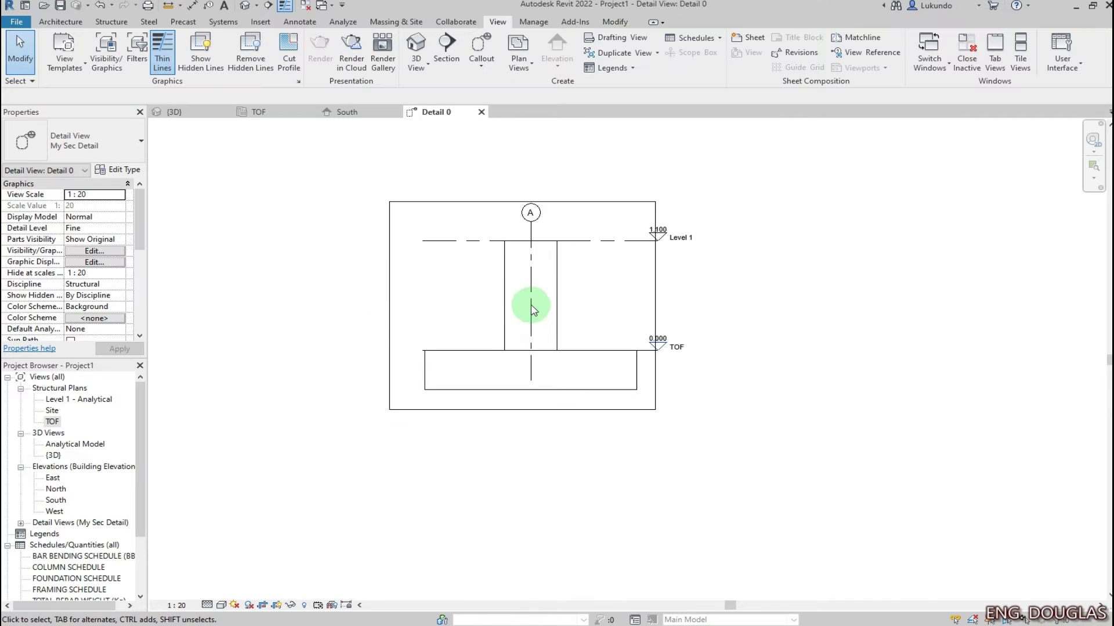
scroll(551, 255, "up", 1)
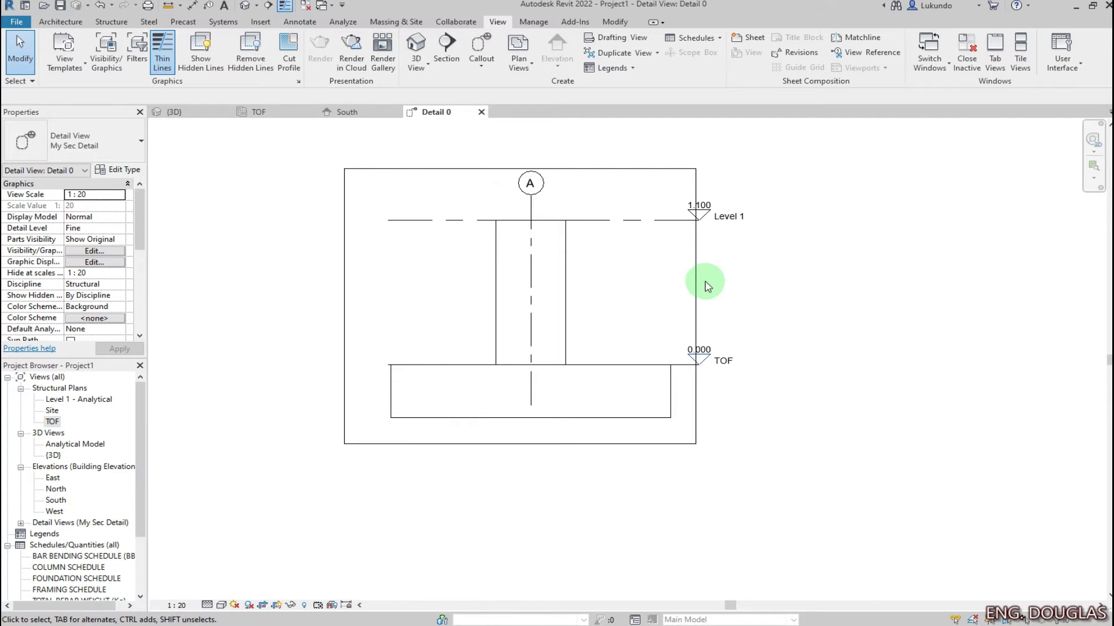
left_click(695, 295)
left_click_drag(696, 306, 744, 310)
left_click_drag(542, 445, 543, 472)
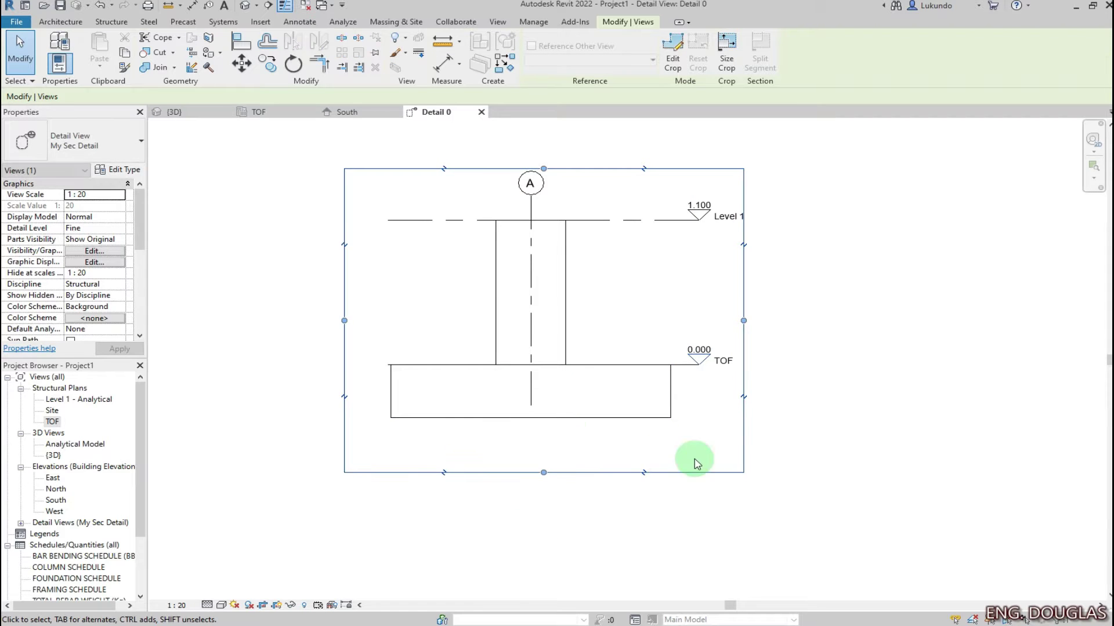
left_click(667, 286)
left_click_drag(140, 206, 136, 254)
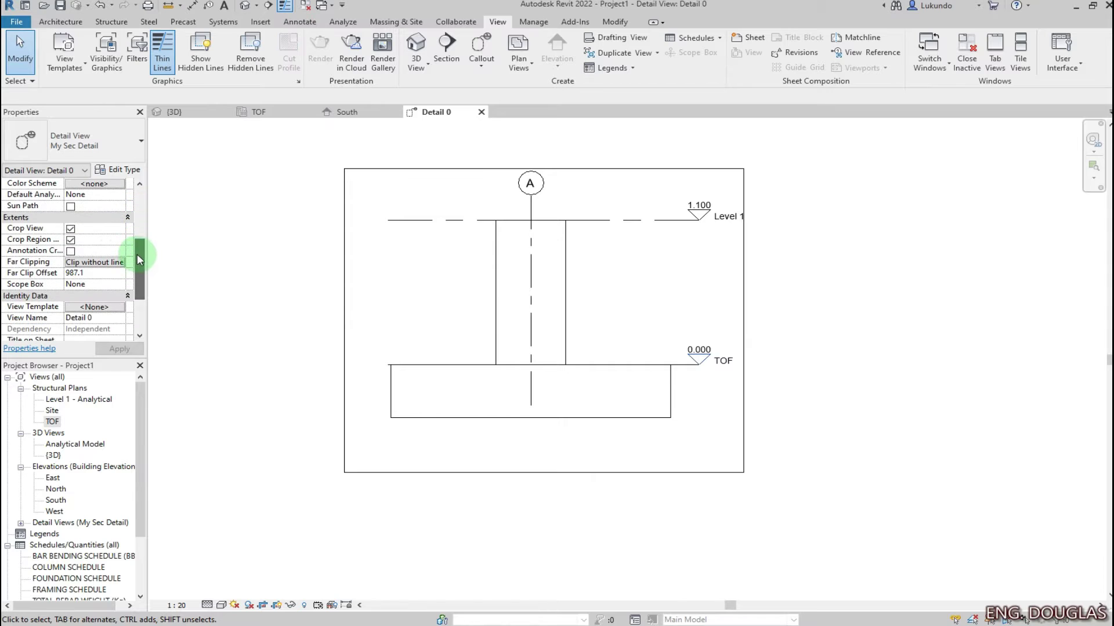
left_click(71, 240)
scroll(551, 331, "up", 1)
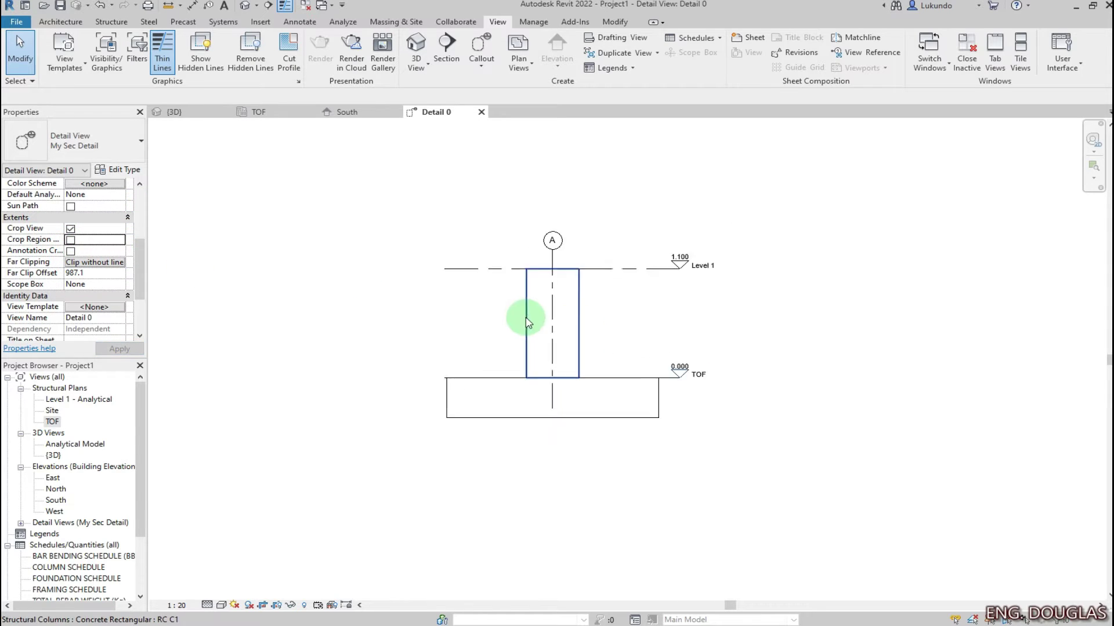
scroll(522, 261, "down", 1)
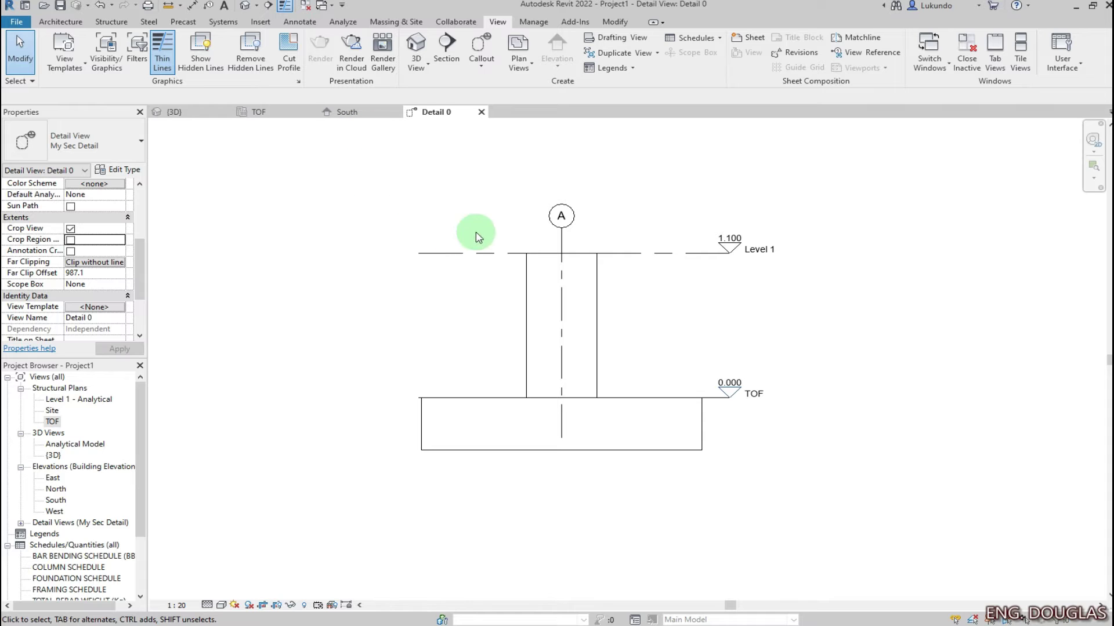
scroll(580, 335, "up", 1)
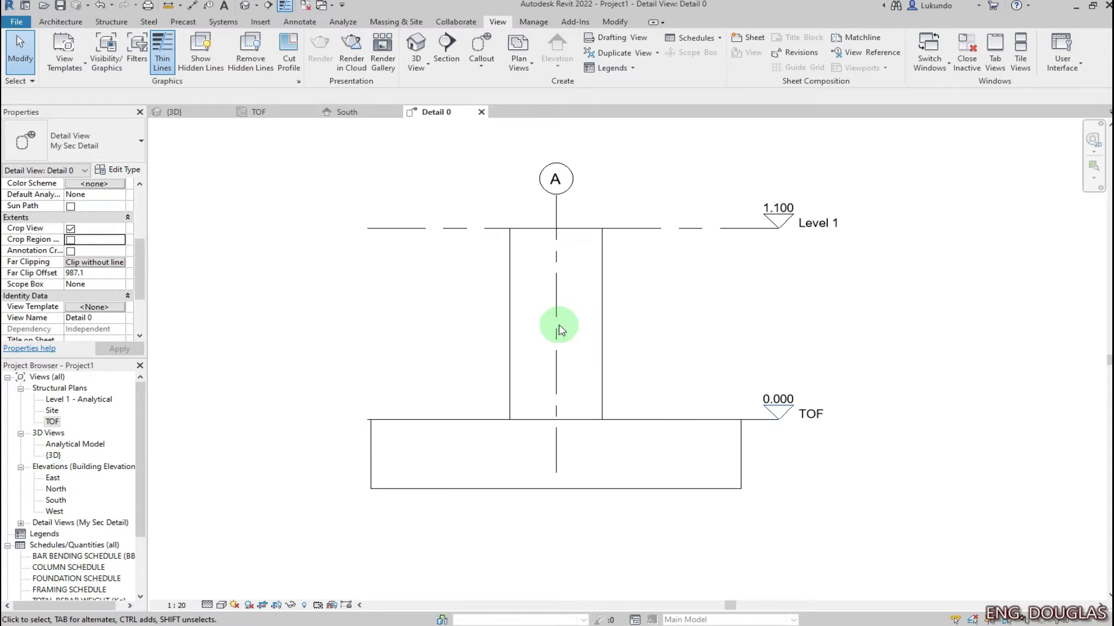
left_click(174, 112)
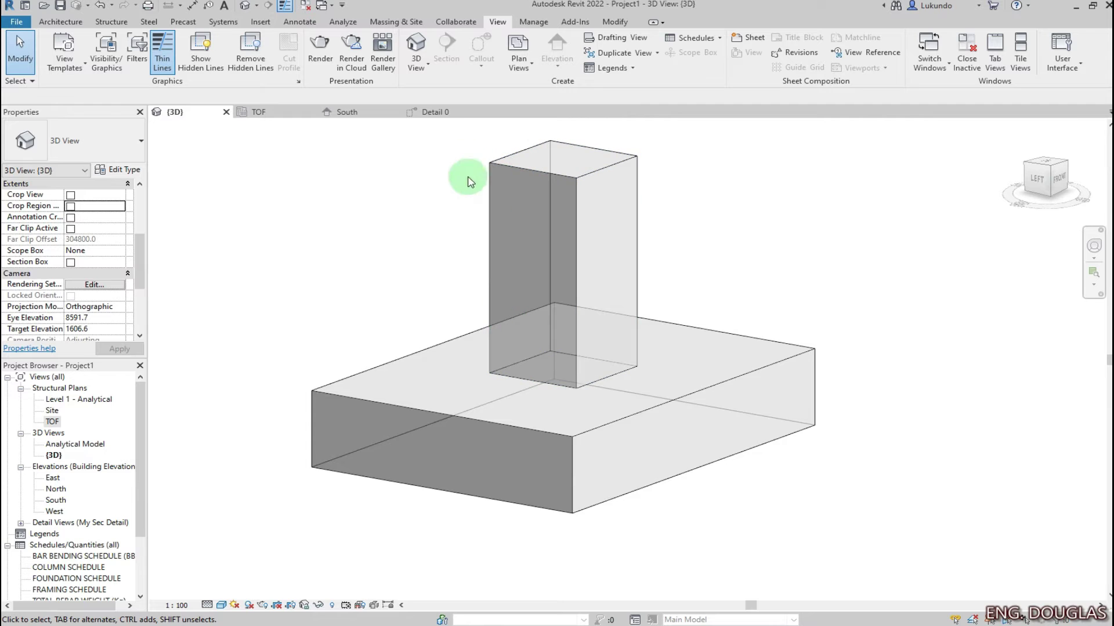
left_click(430, 112)
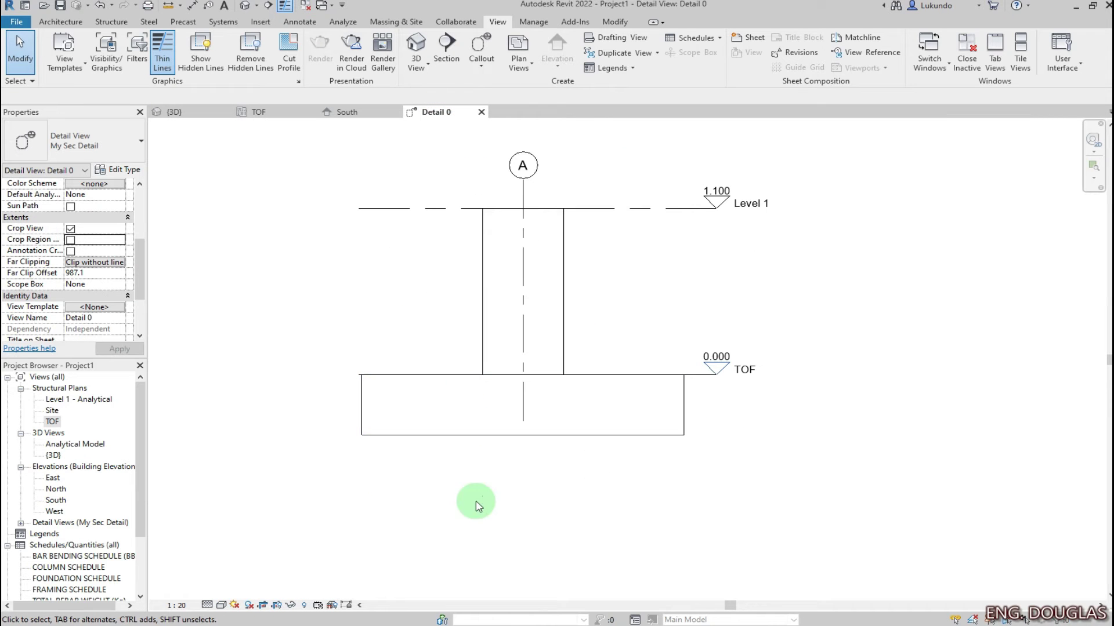
scroll(486, 413, "up", 1)
- Select the pad footing, start Rebar, and choose the Y16 bar type with U-shape 38
left_click(583, 446)
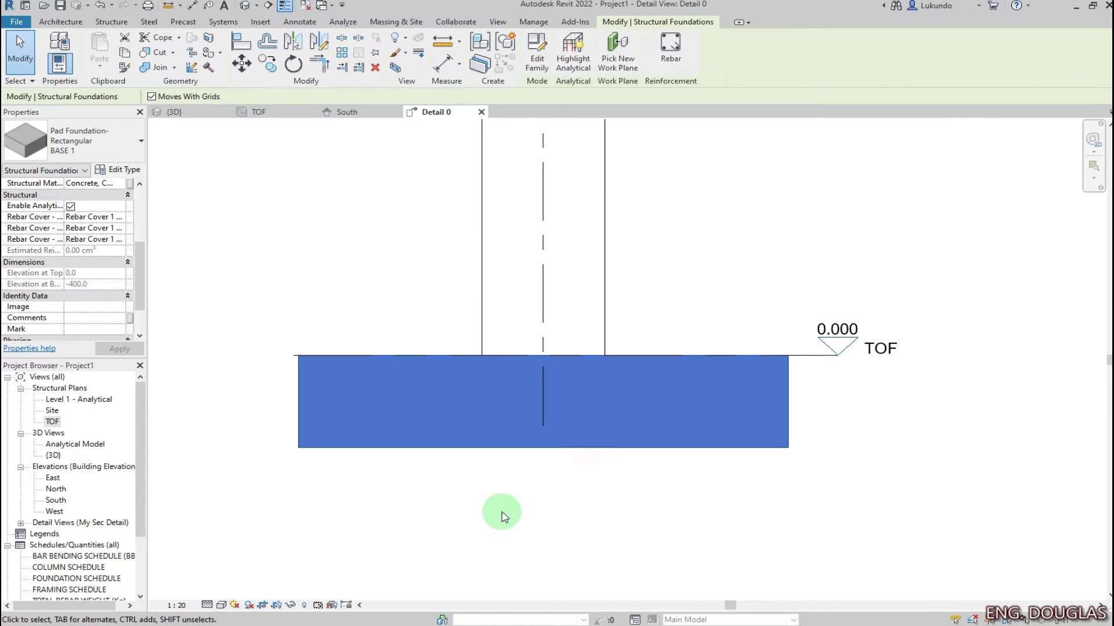
scroll(502, 517, "down", 2)
left_click(670, 51)
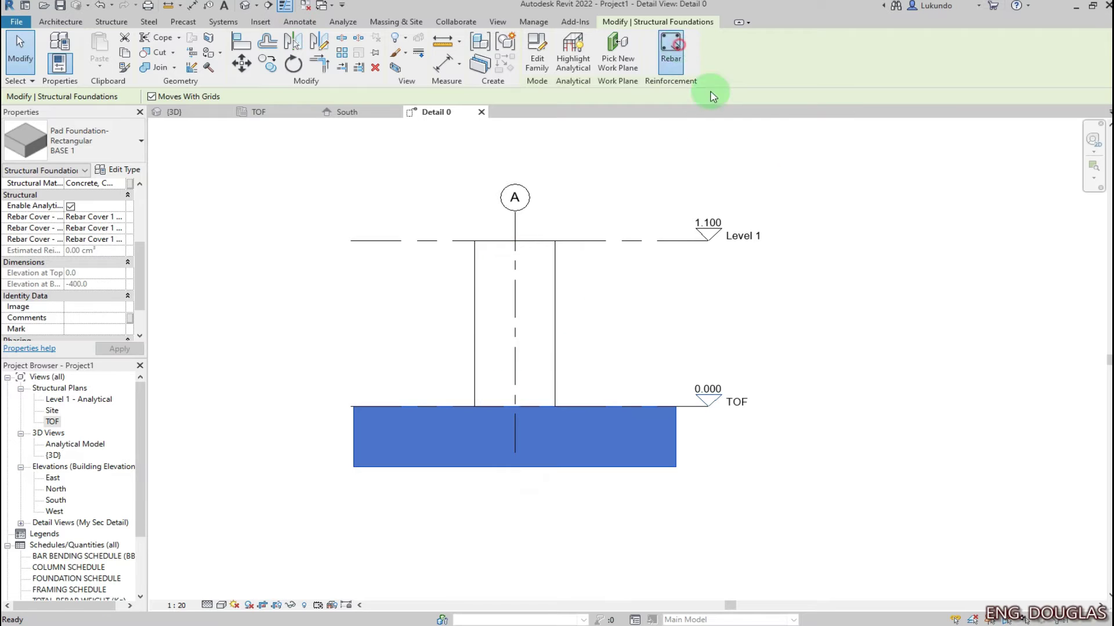
left_click(588, 345)
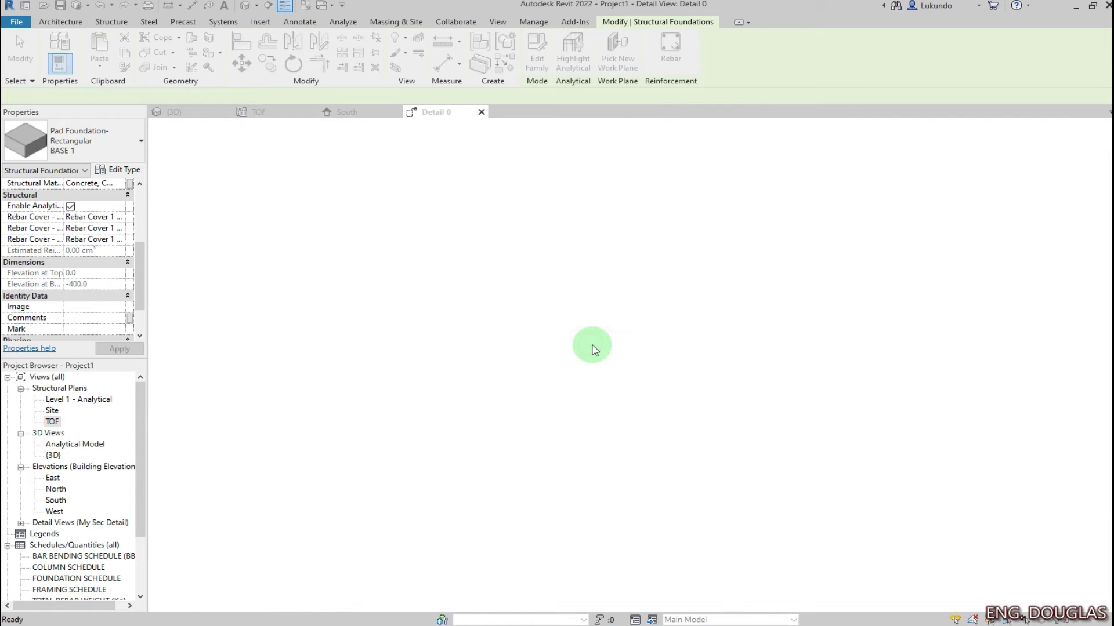
left_click(140, 141)
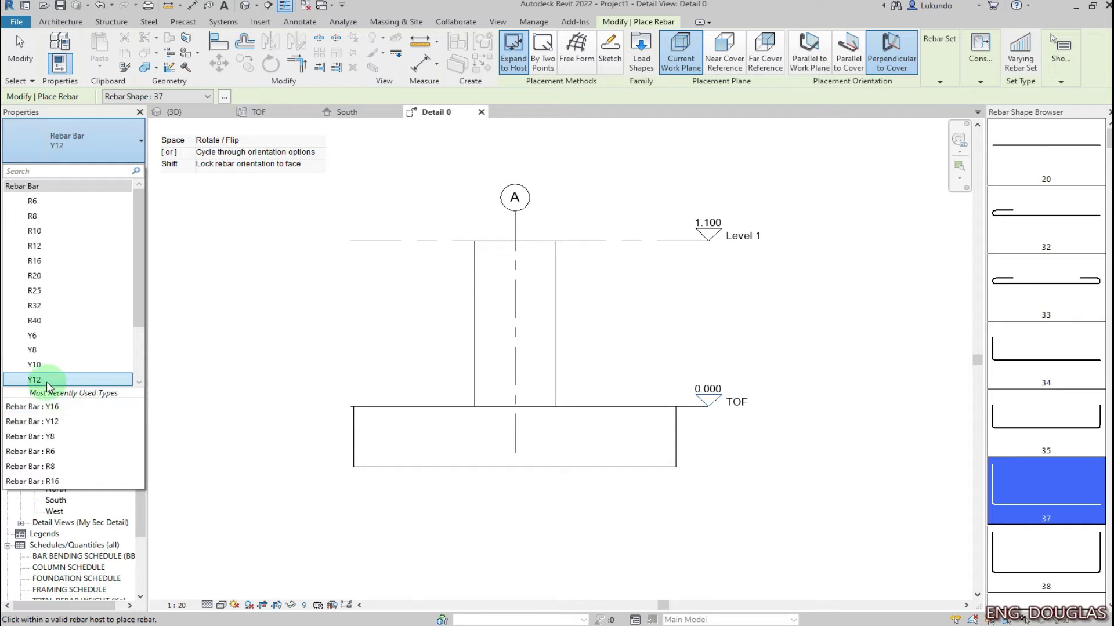
scroll(38, 377, "down", 1)
left_click(36, 366)
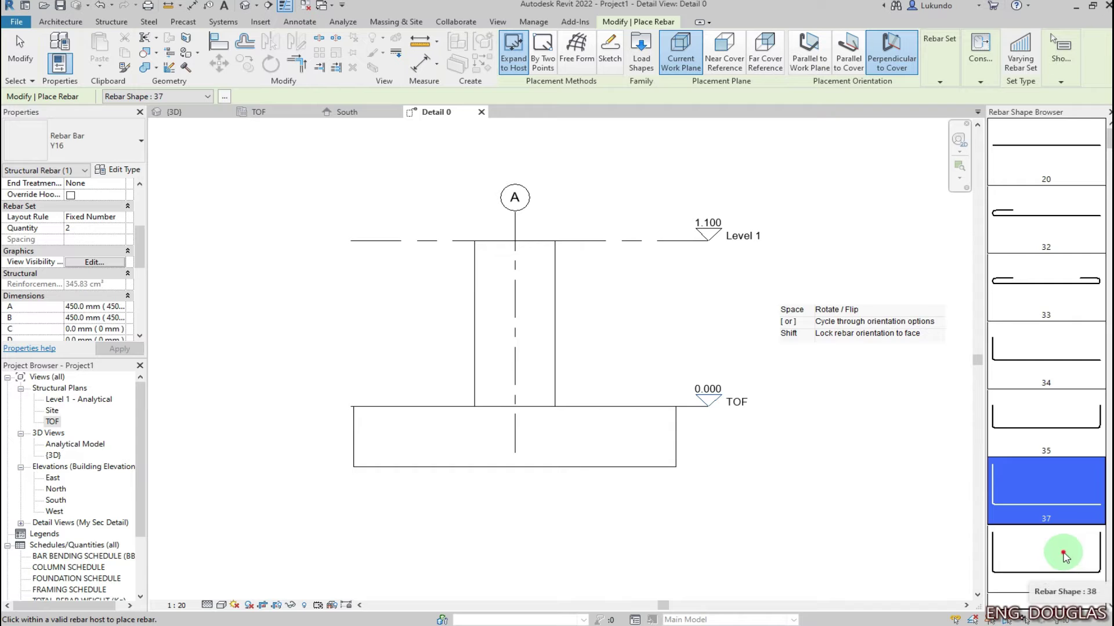
left_click(1065, 557)
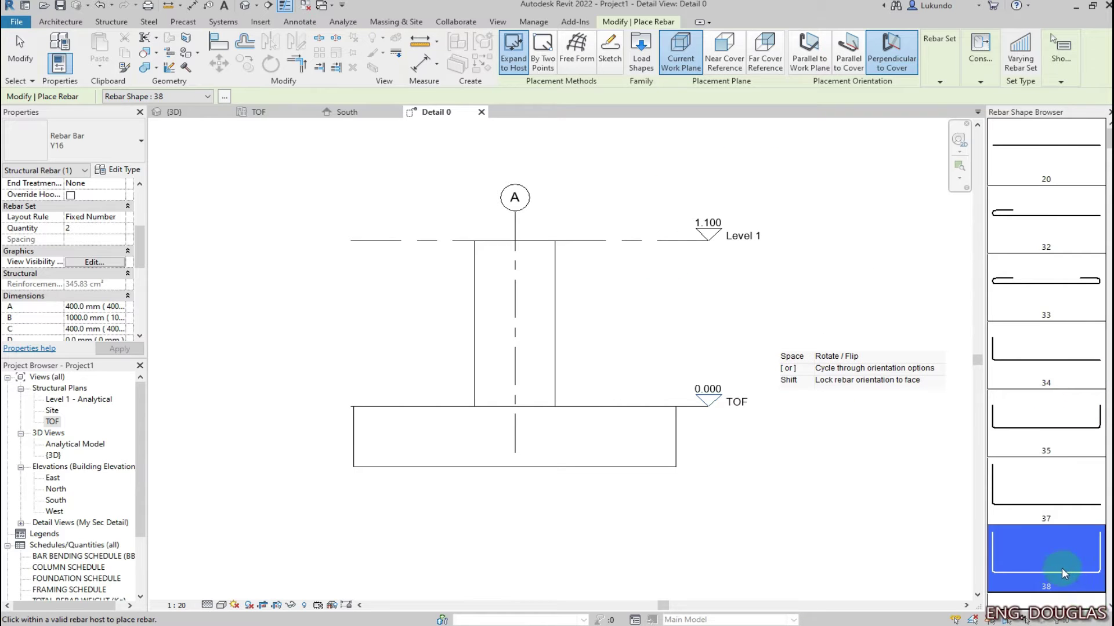
- Set placement orientation to Parallel to Work Plane and place the U-bar in the footing bottom
scroll(539, 470, "up", 3)
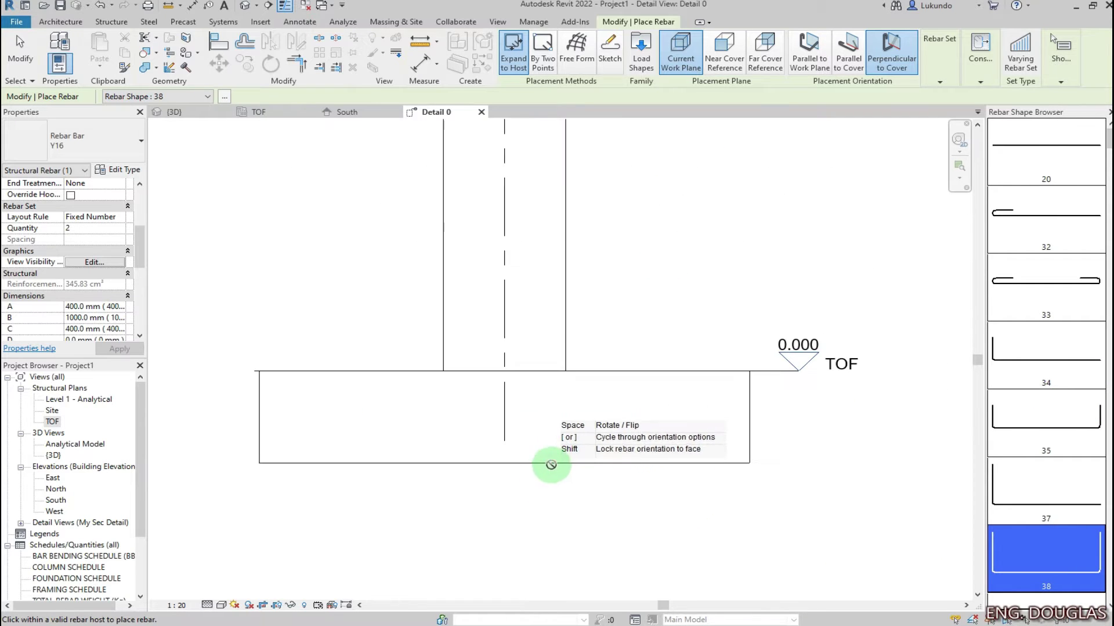
scroll(551, 465, "down", 2)
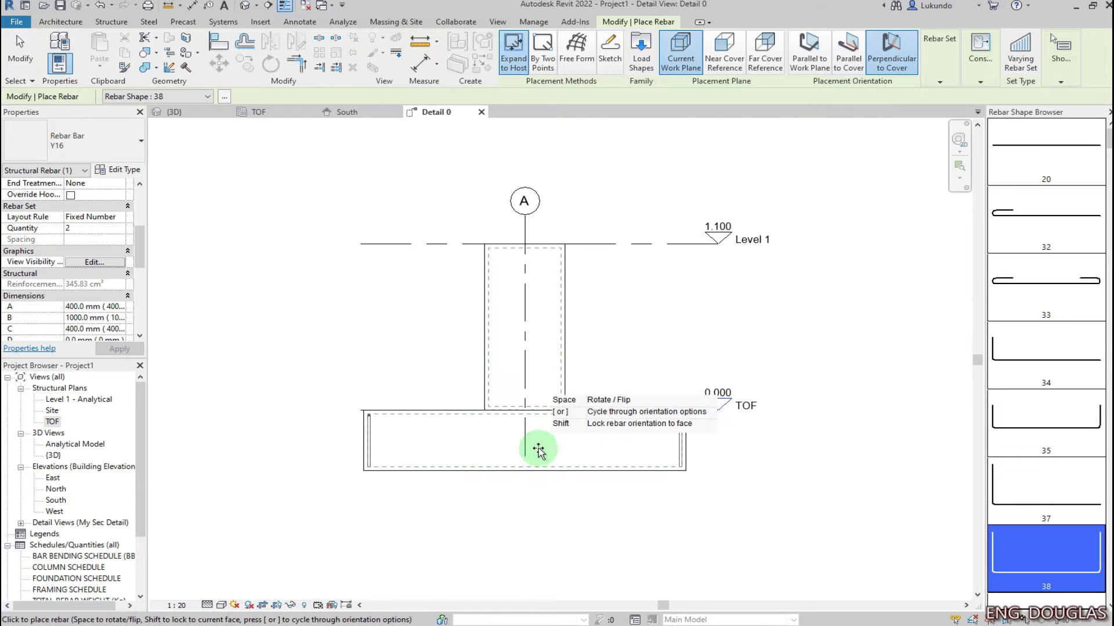
left_click(859, 68)
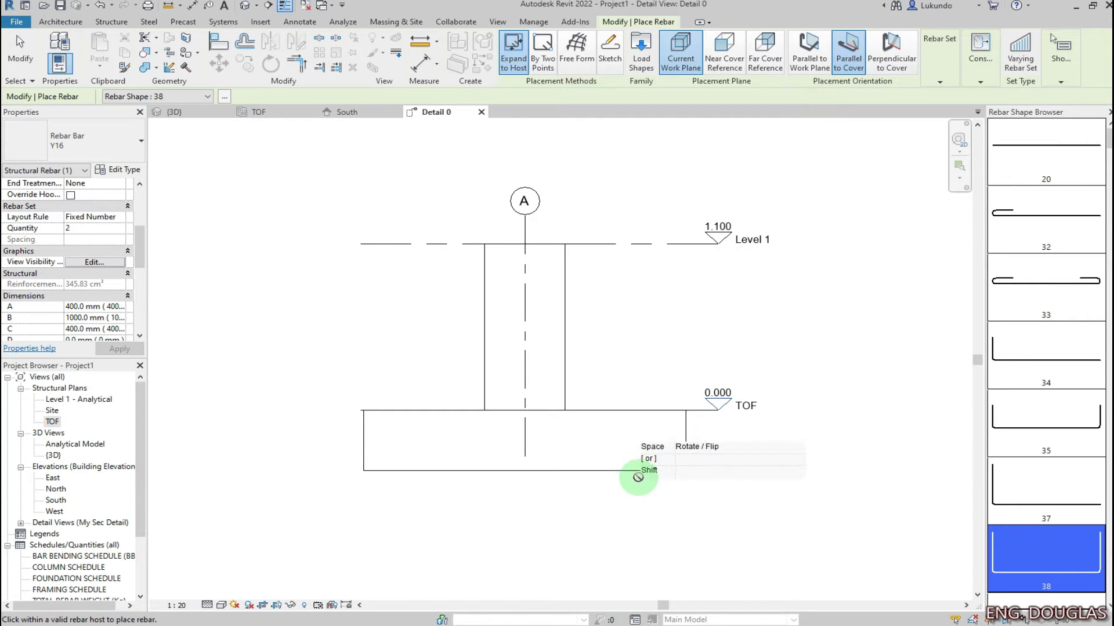
left_click(818, 76)
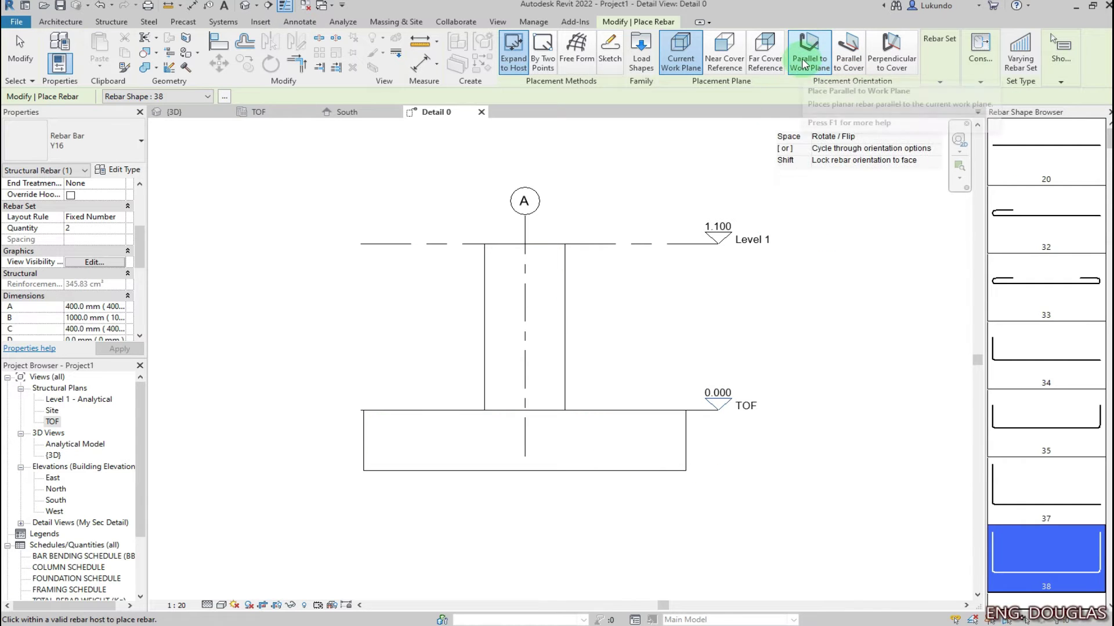
scroll(641, 203, "down", 1)
scroll(604, 405, "up", 3)
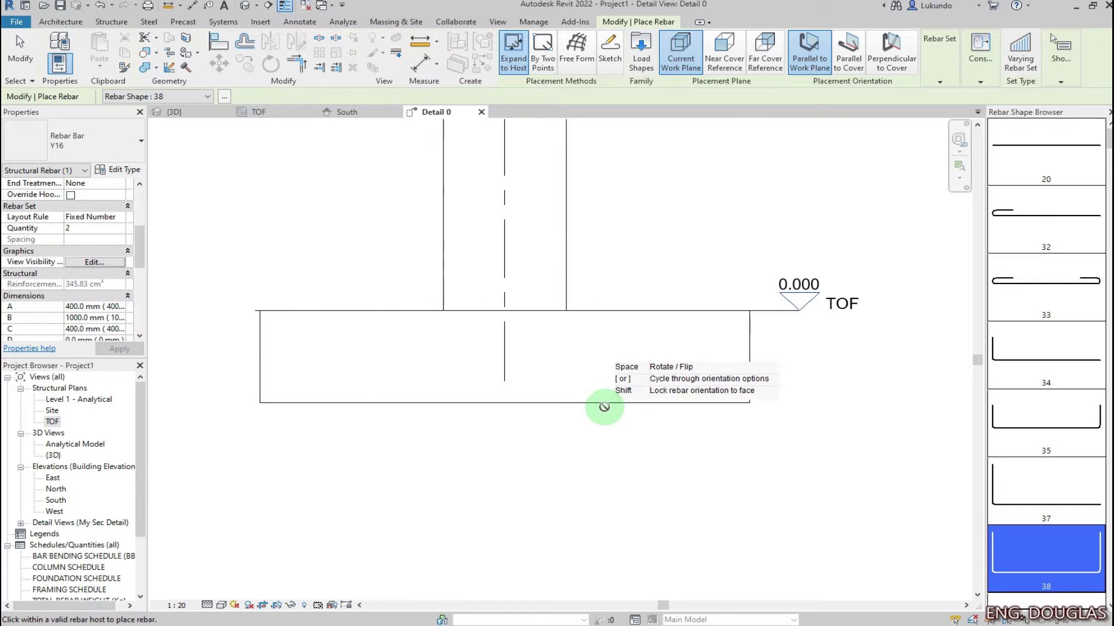
scroll(609, 435, "down", 3)
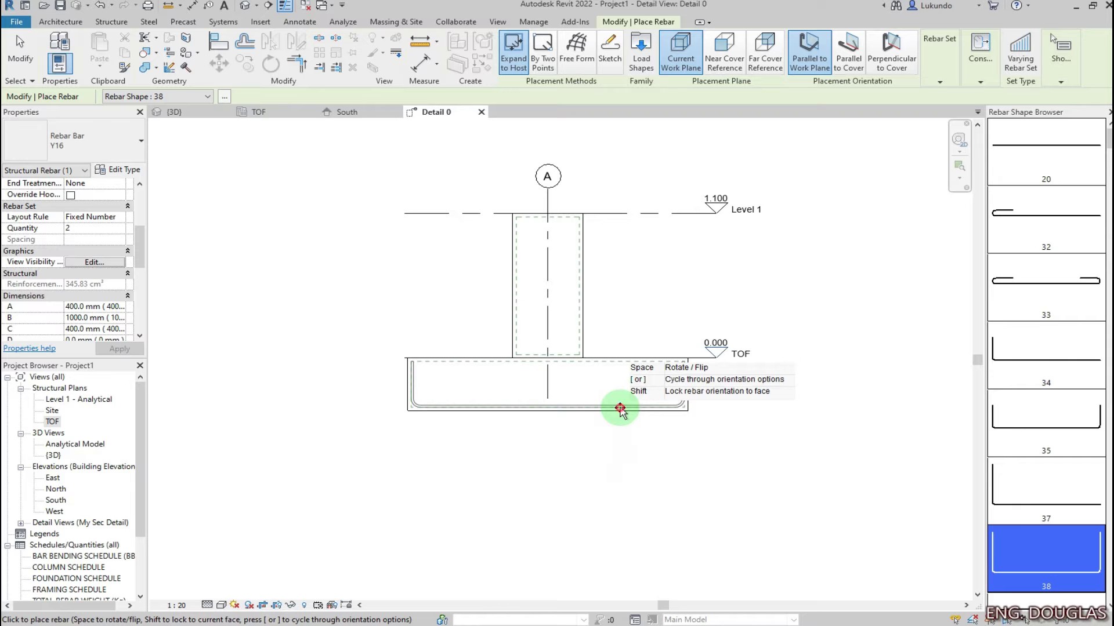
left_click(620, 410)
- Finish rebar placement and select the newly placed U-bar
left_click(20, 50)
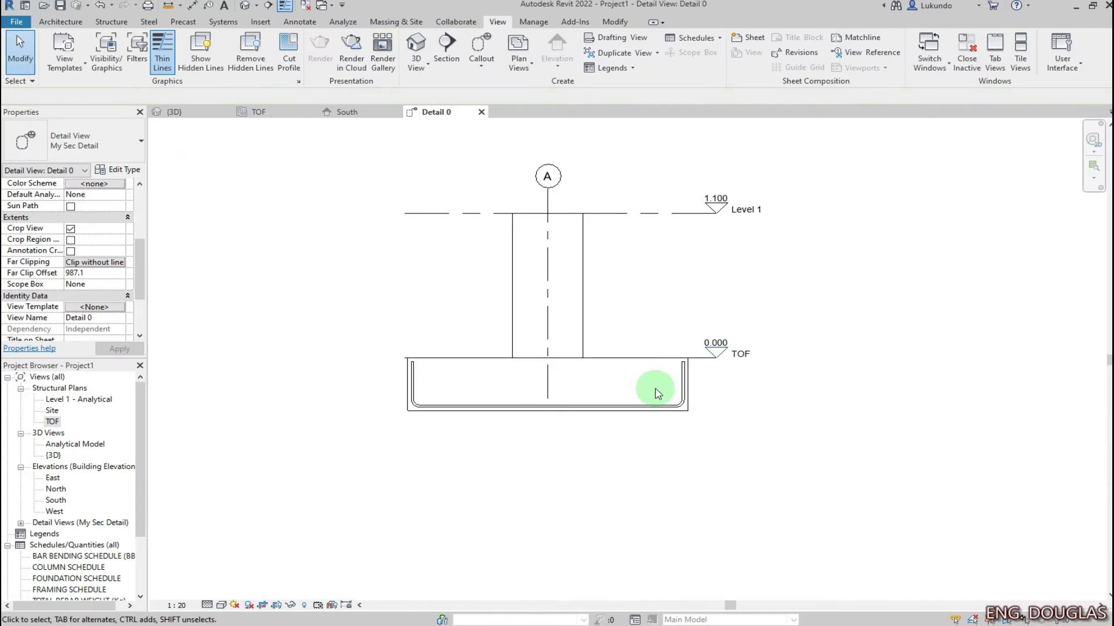
scroll(655, 401, "up", 3)
left_click(580, 419)
scroll(550, 461, "down", 2)
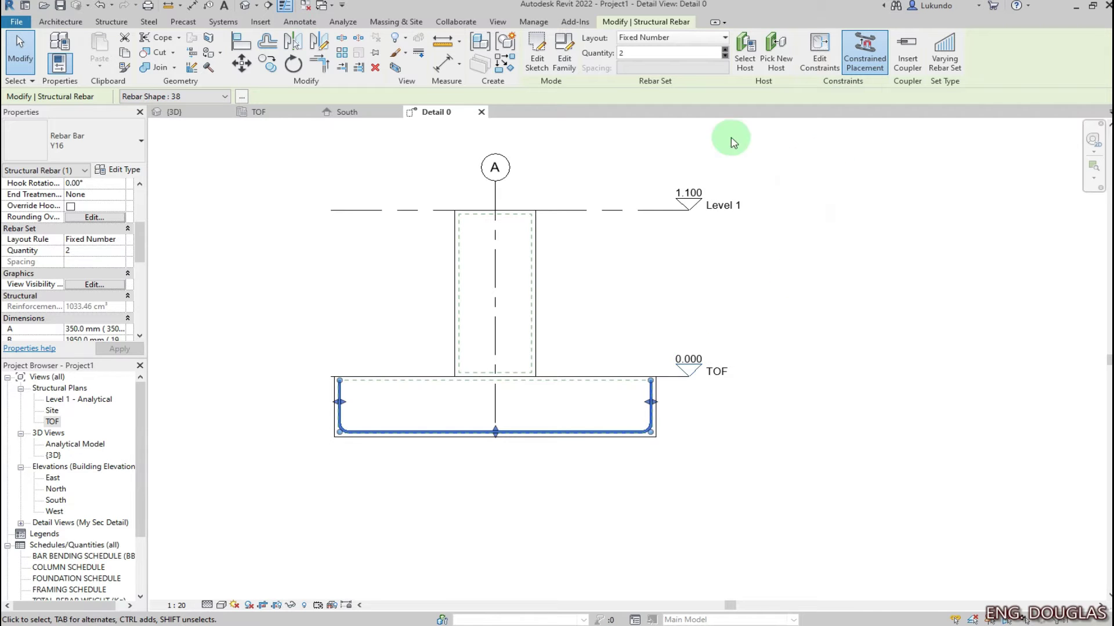
left_click(725, 39)
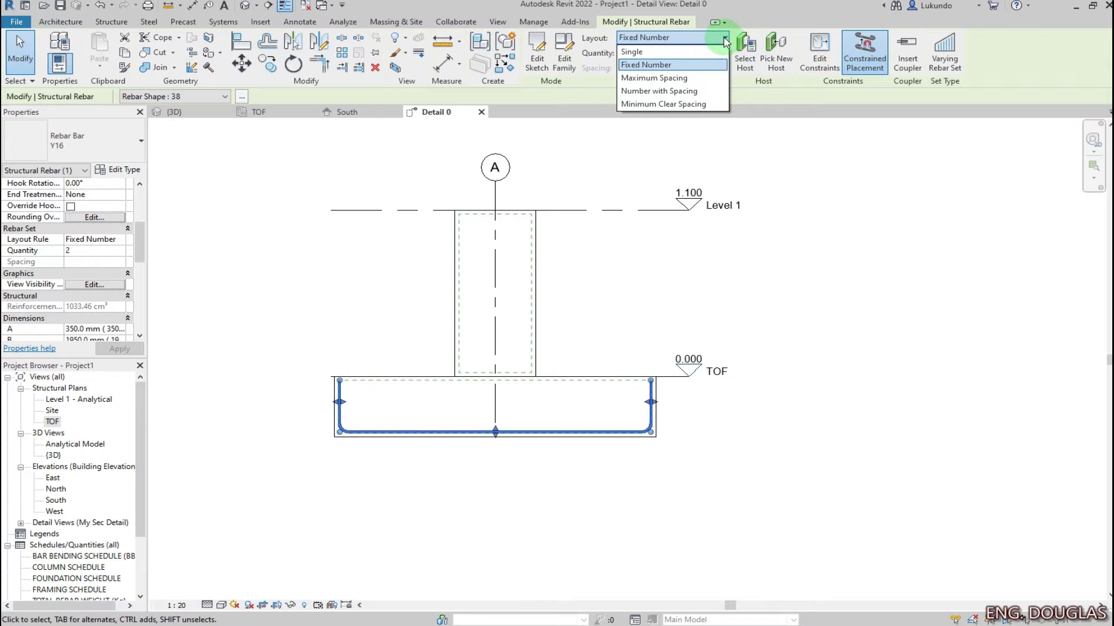
- Lay out the U-bars at Maximum Spacing 200, check the set in {3D}, and return to Detail 0
left_click(667, 83)
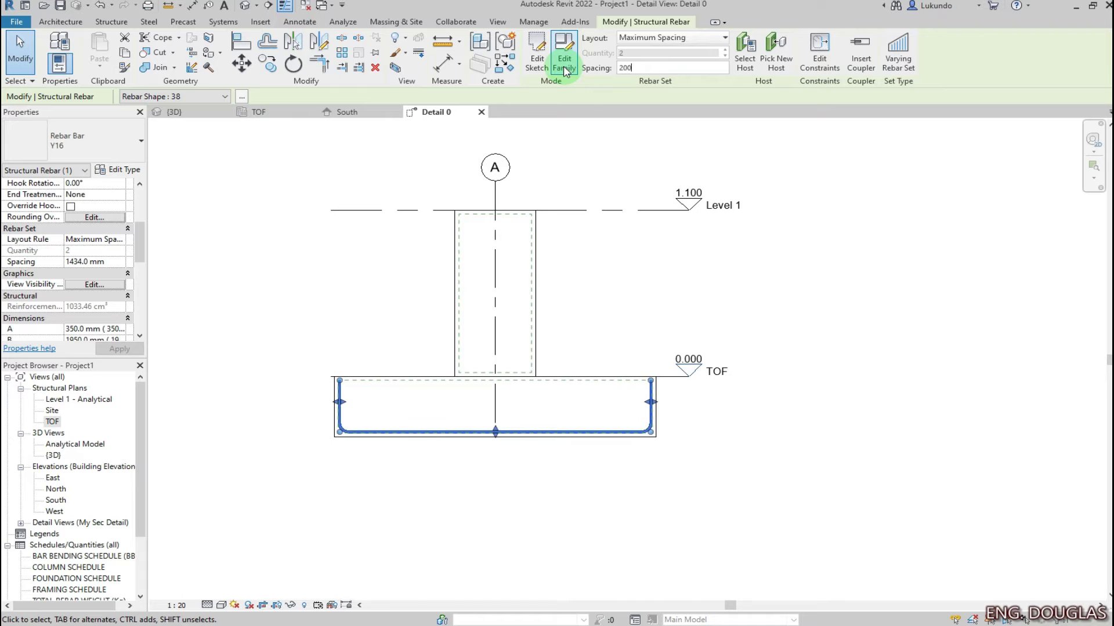
left_click(806, 255)
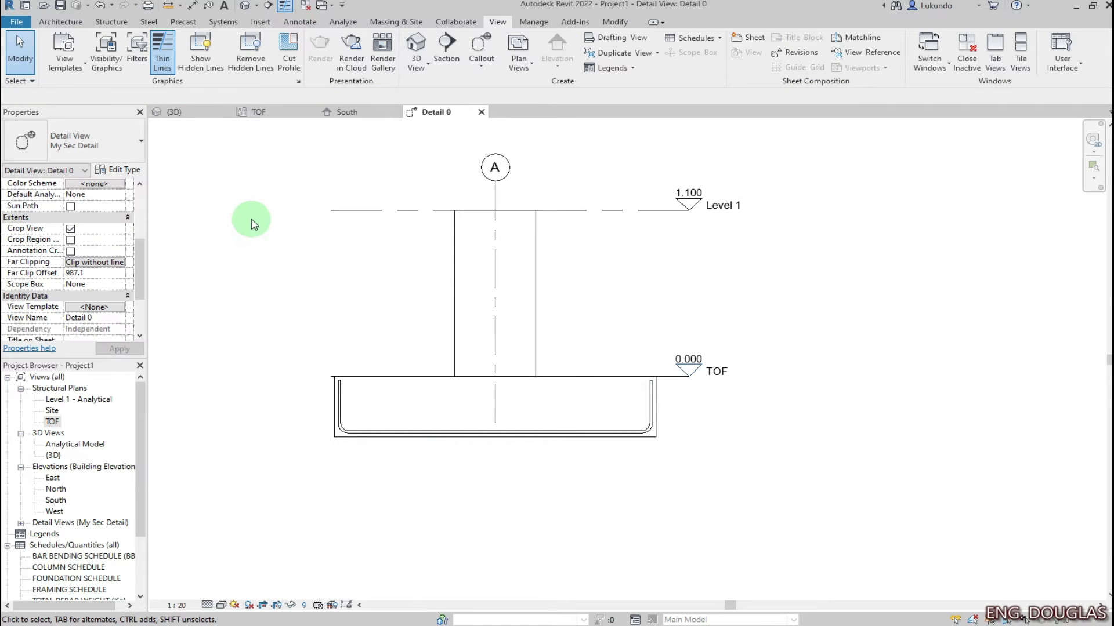
left_click(177, 113)
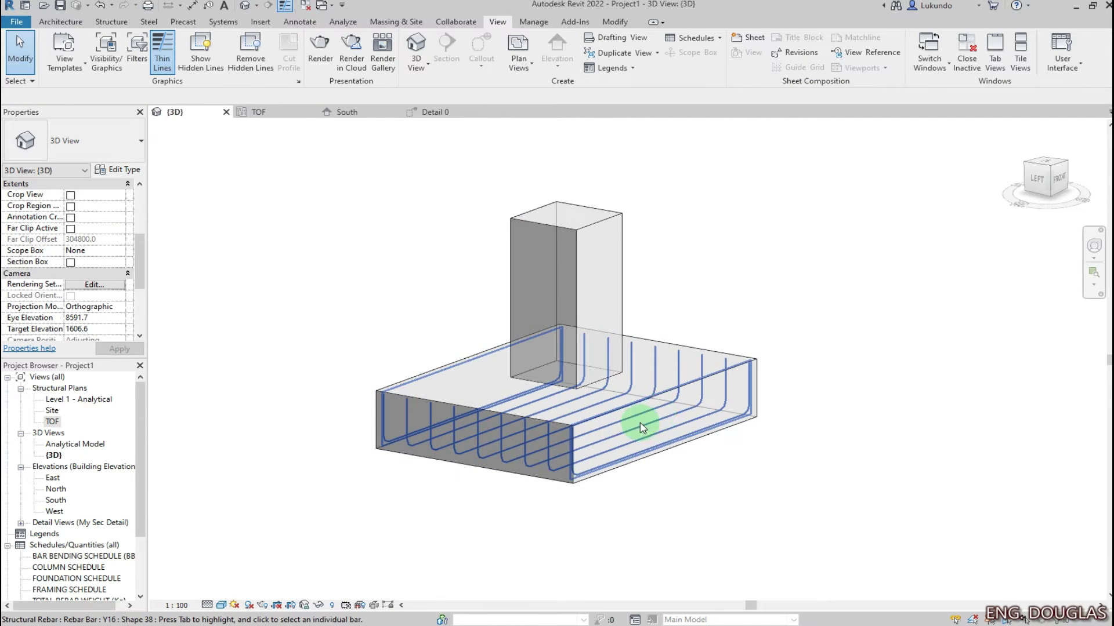
left_click(445, 119)
scroll(529, 447, "up", 1)
scroll(423, 423, "down", 1)
scroll(432, 428, "up", 2)
scroll(450, 446, "down", 1)
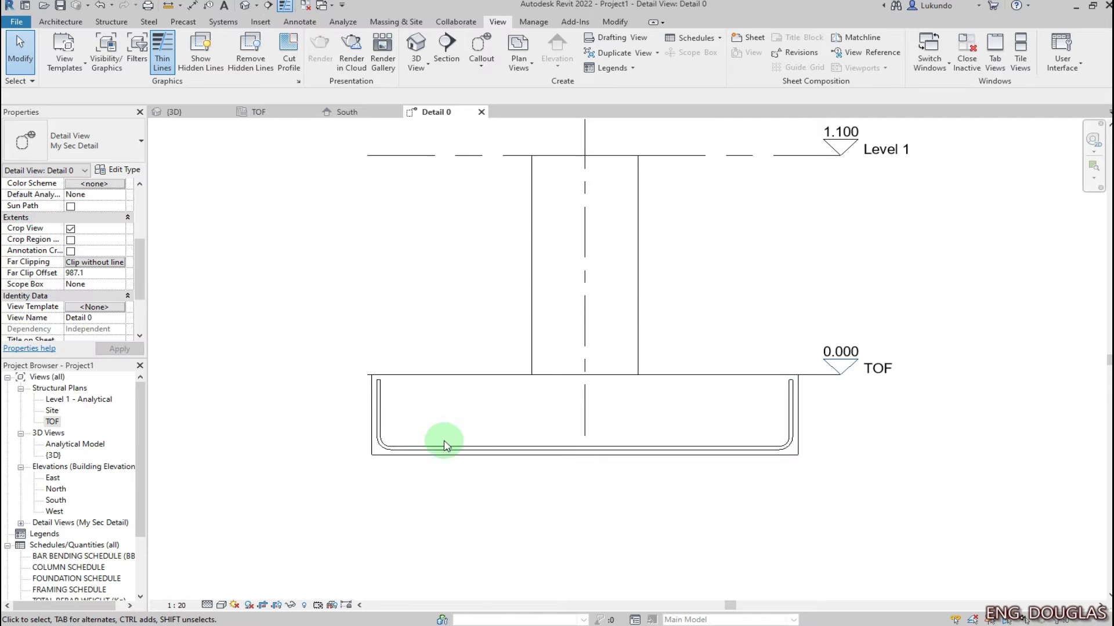
- Set the footing U-bar's legs A and C to 200 mm, keeping base B at 1950 mm
left_click(478, 450)
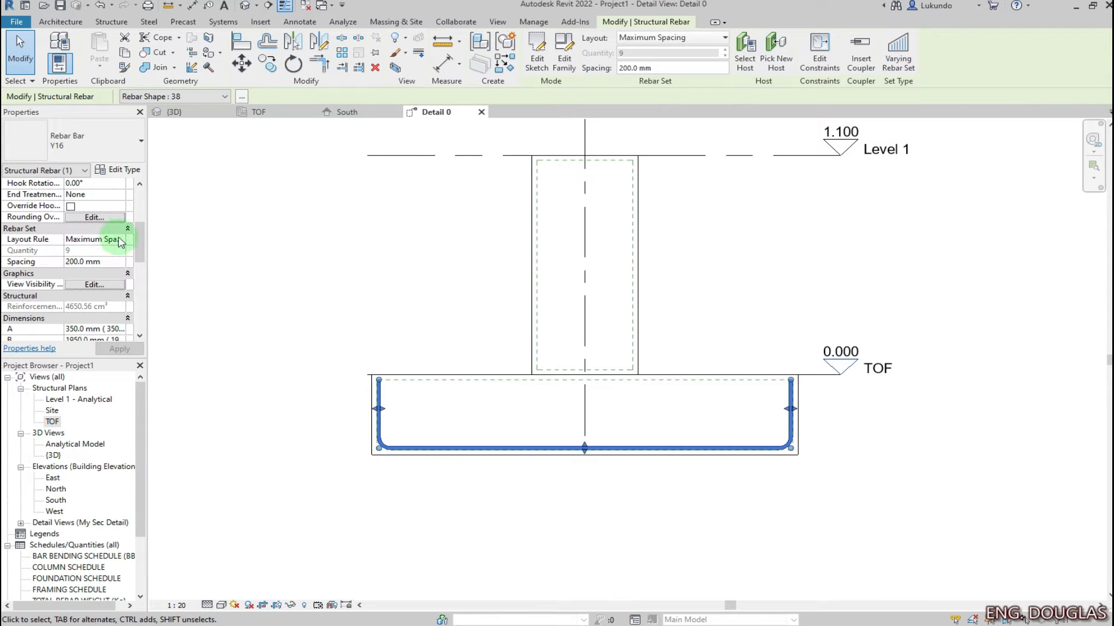
mouse_move(137, 249)
left_mouse_down()
mouse_move(138, 291)
mouse_move(138, 235)
left_mouse_up()
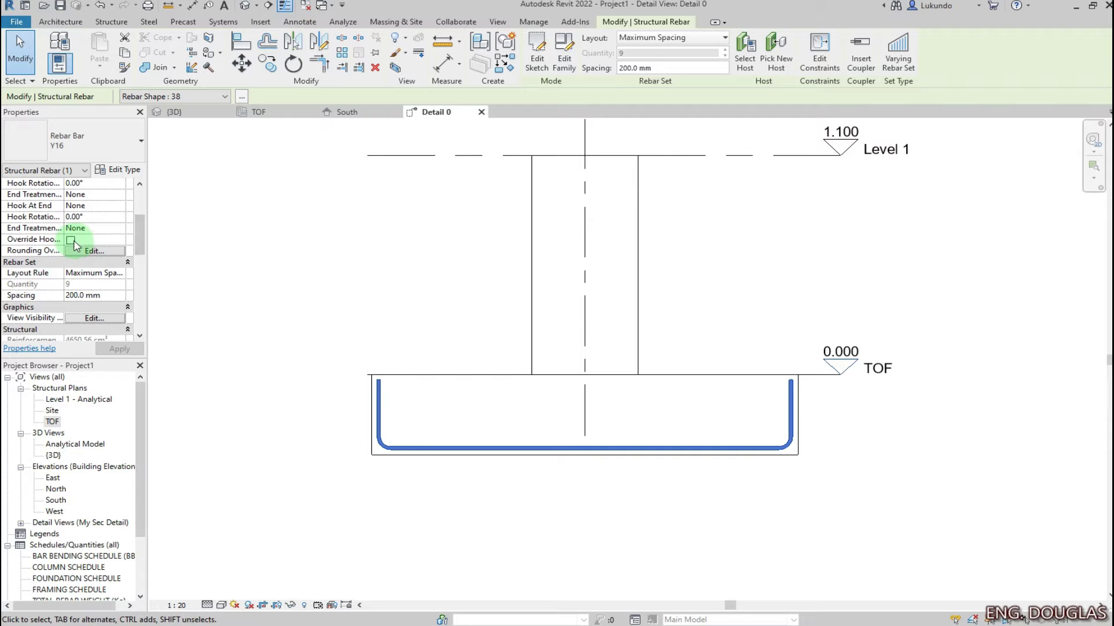
scroll(36, 267, "down", 4)
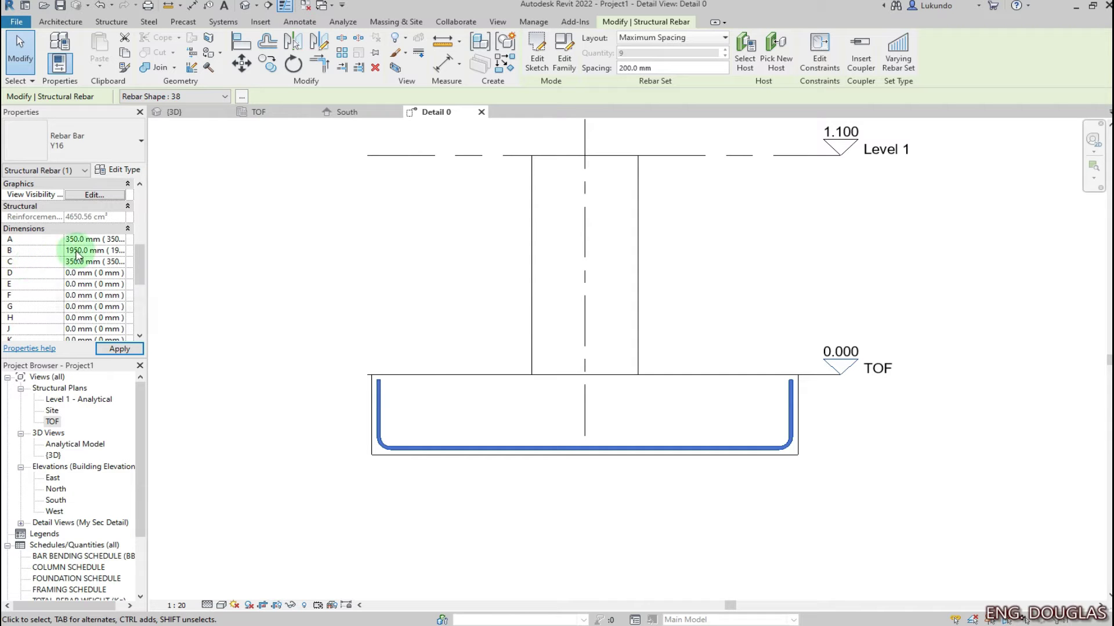
left_click(389, 381)
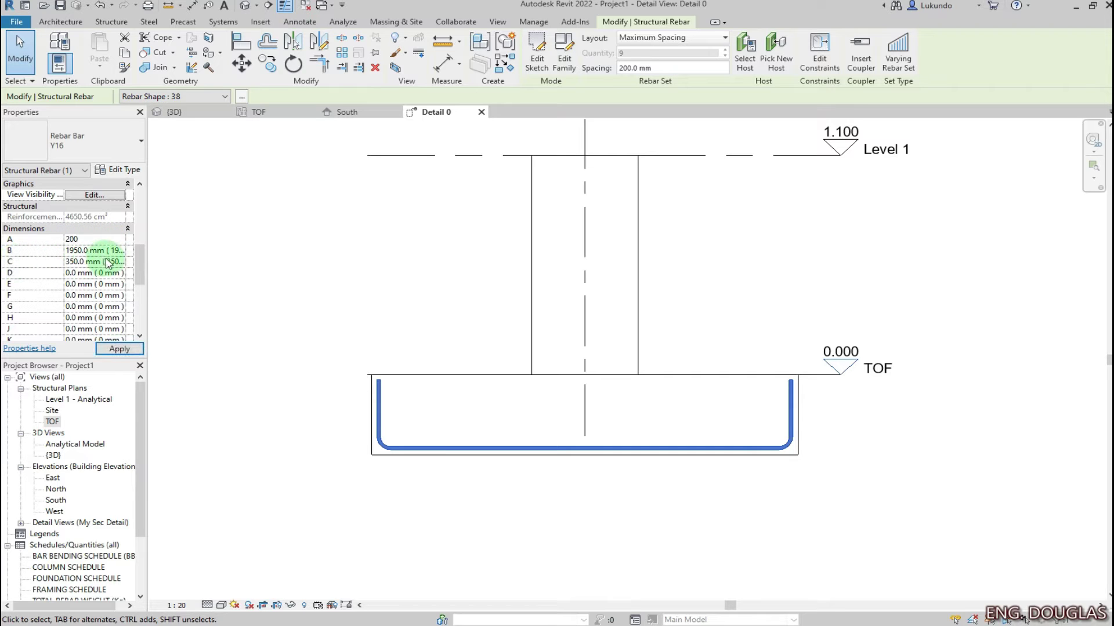
type("200")
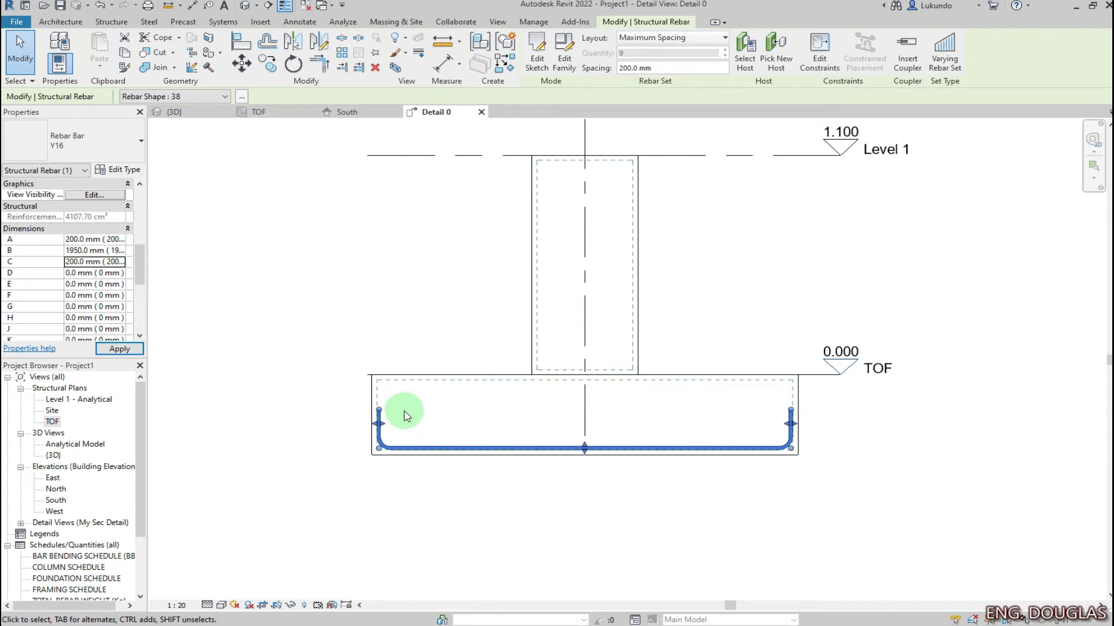
left_click(694, 515)
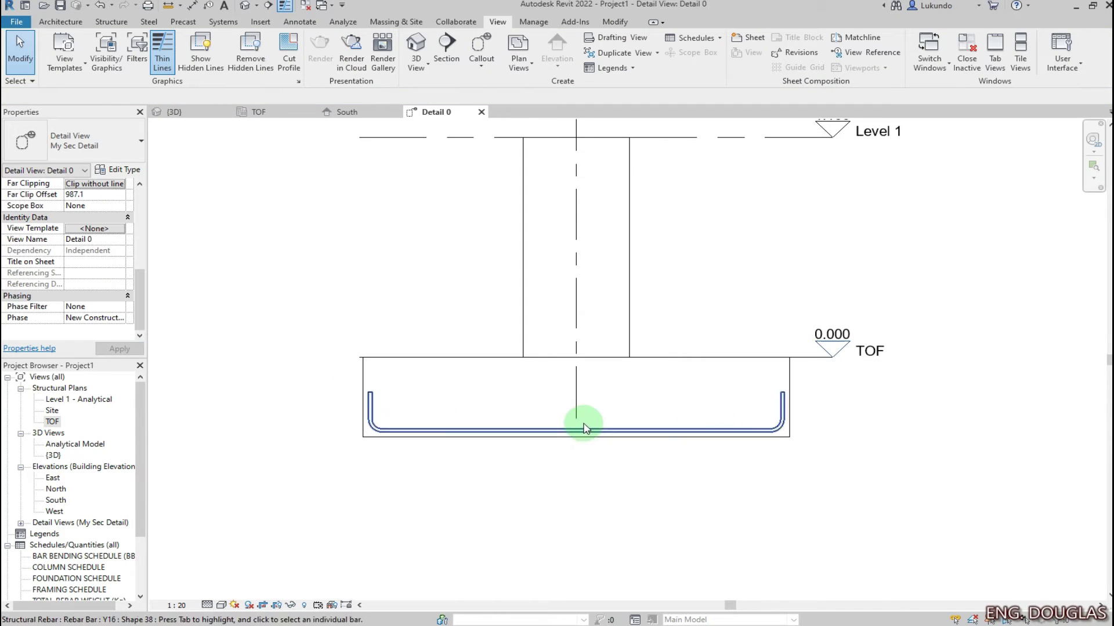
- Create a similar Y16 shape 38 set Perpendicular to Cover, 11 bars at 200 mm, and select it
left_click(649, 431)
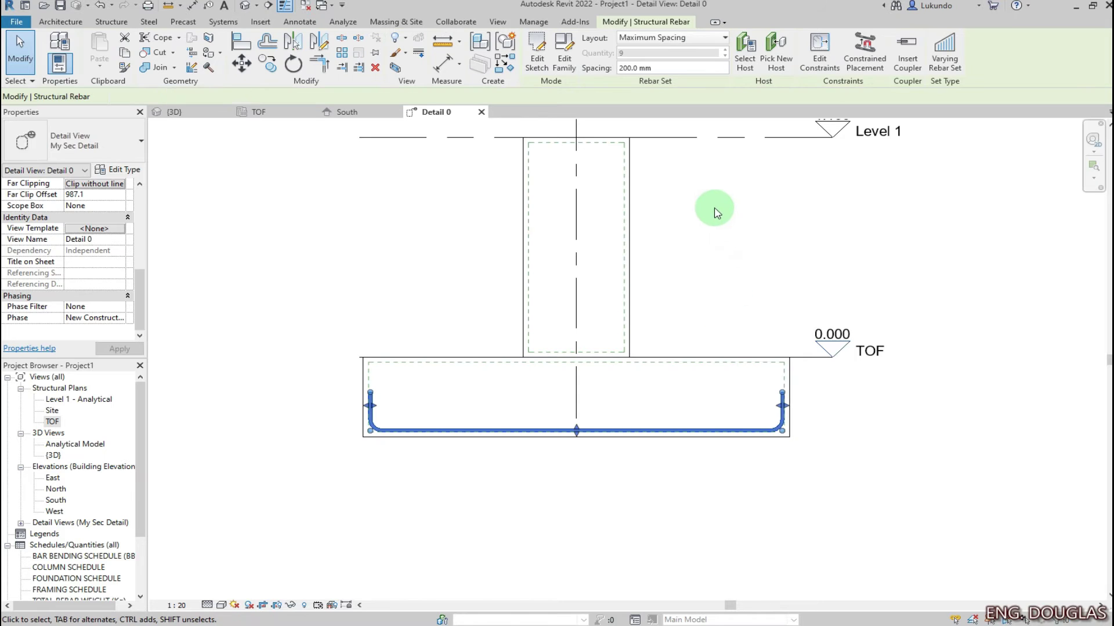
right_click(717, 205)
left_click(778, 377)
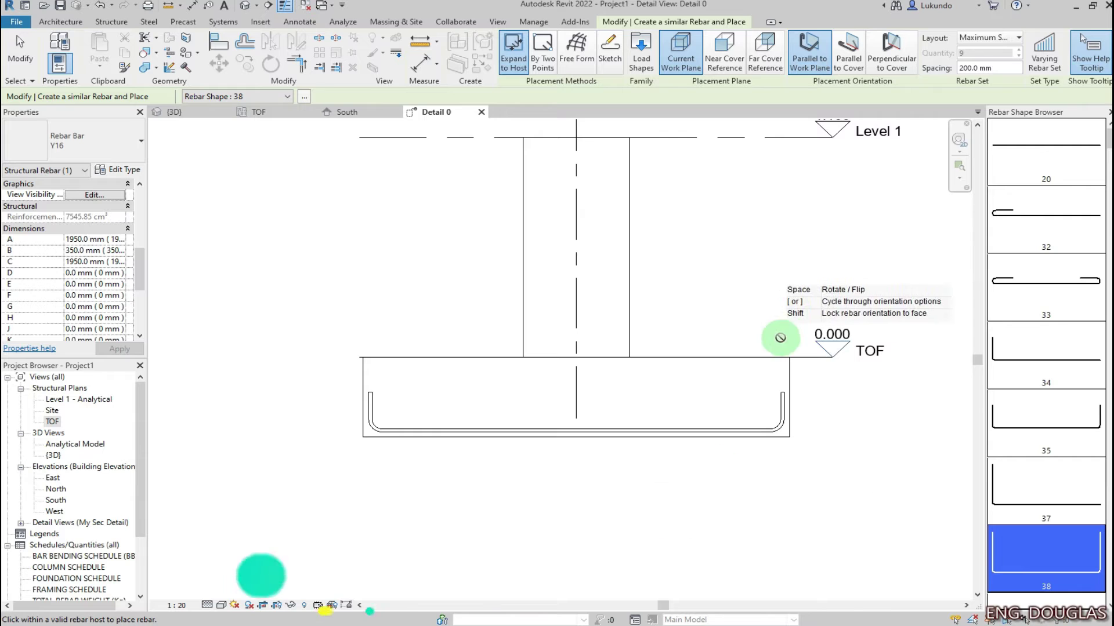
left_click(891, 56)
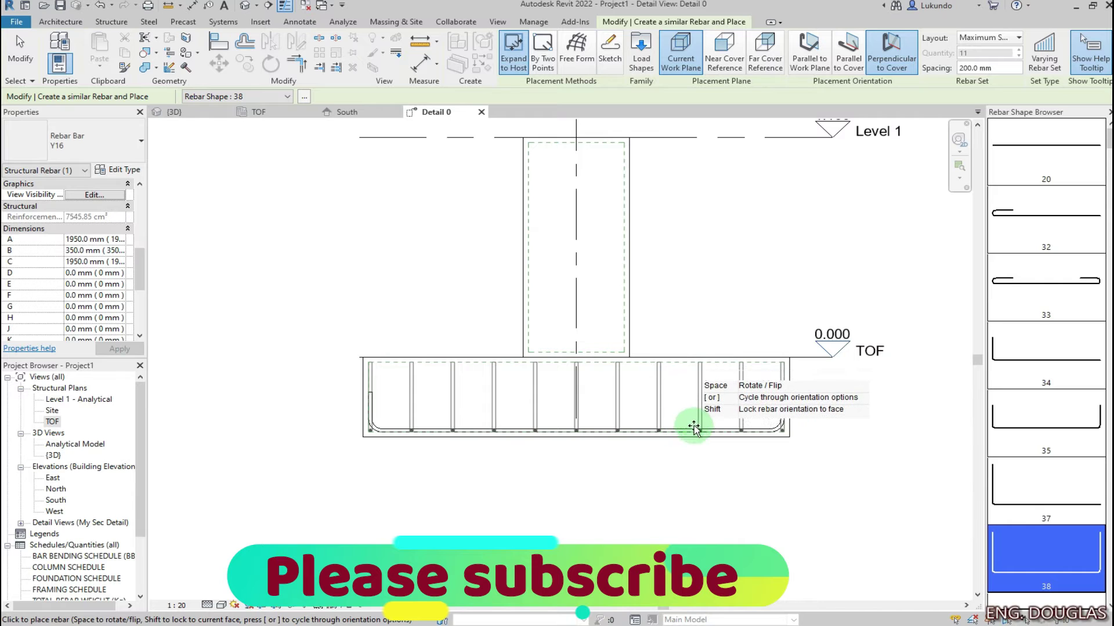
scroll(687, 427, "up", 2)
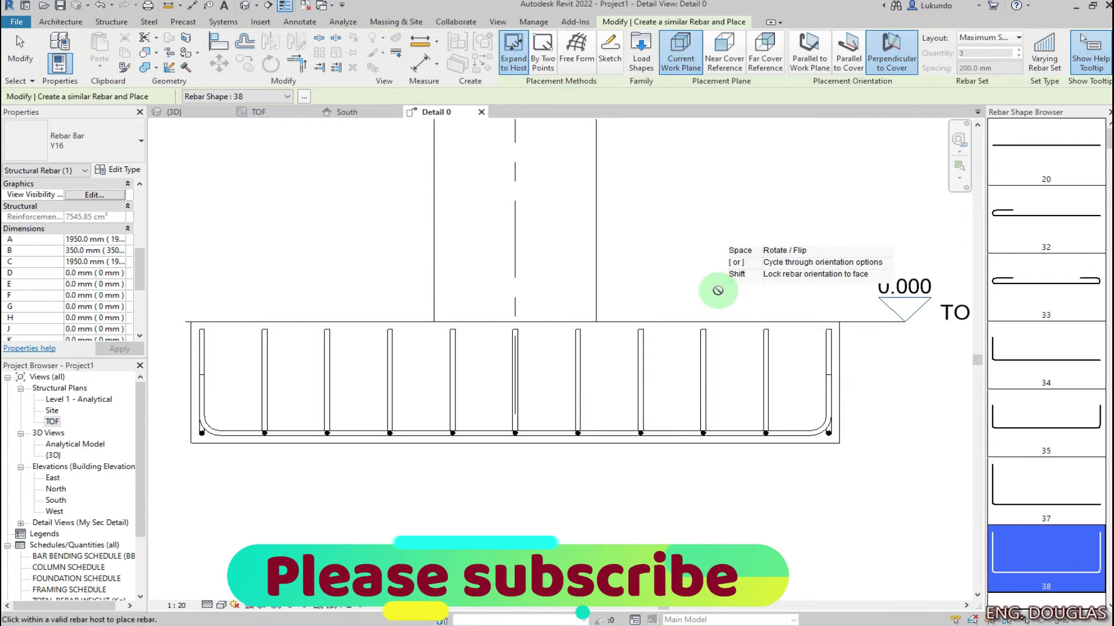
right_click(677, 226)
left_click(683, 231)
right_click(677, 226)
left_click(690, 235)
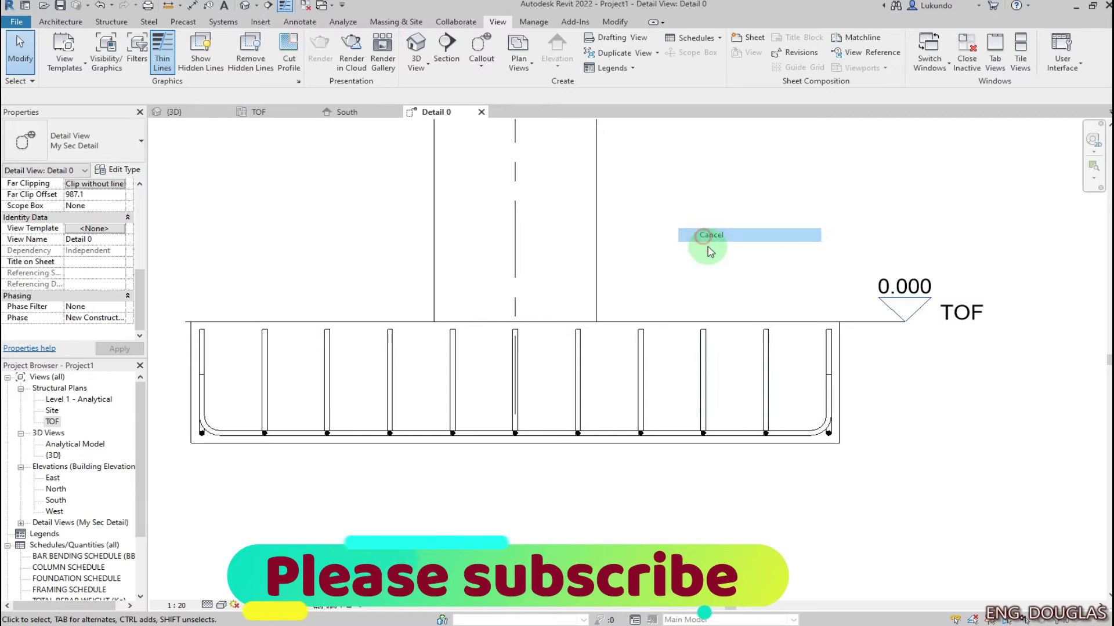
left_click(231, 321)
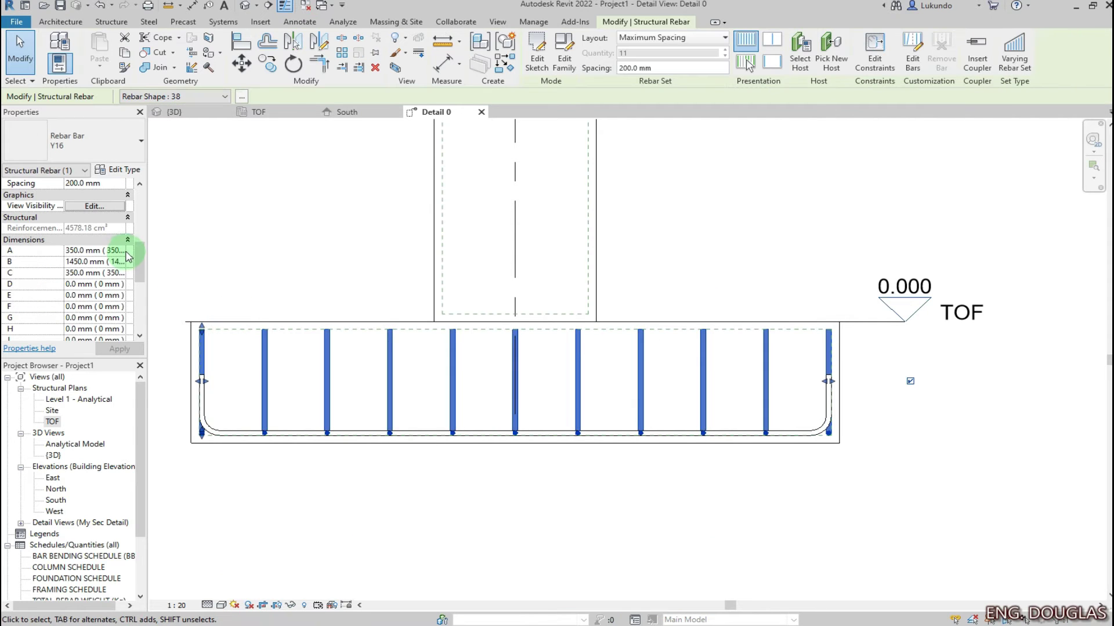
- Change the second bar set's legs A and C from 350 to 200 mm
left_click_drag(141, 249, 145, 274)
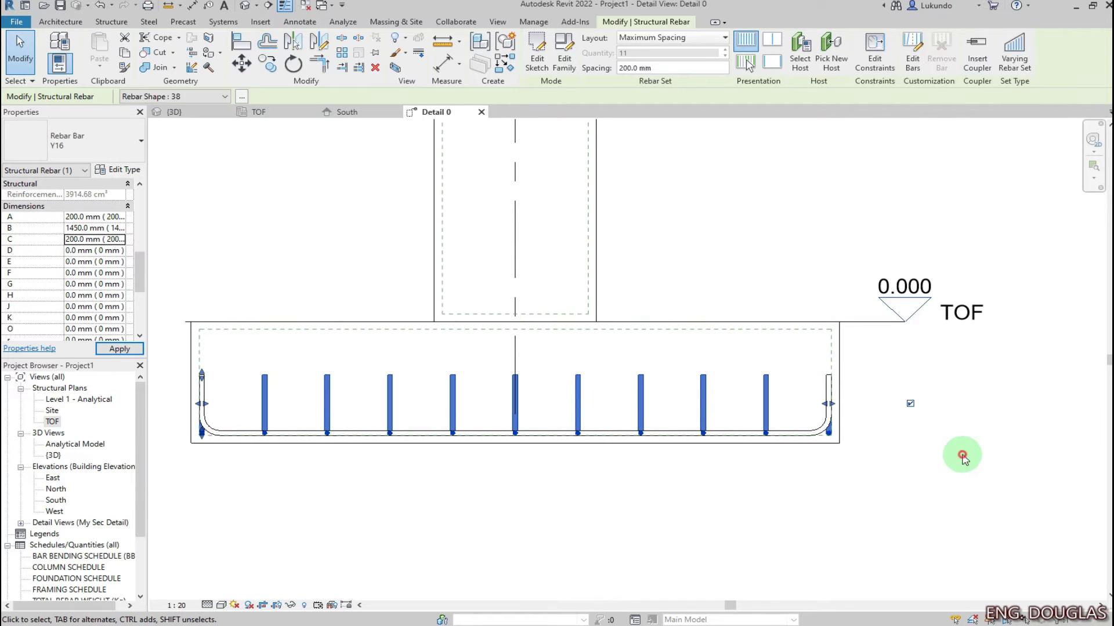
left_click(676, 461)
scroll(676, 462, "down", 2)
scroll(754, 440, "up", 2)
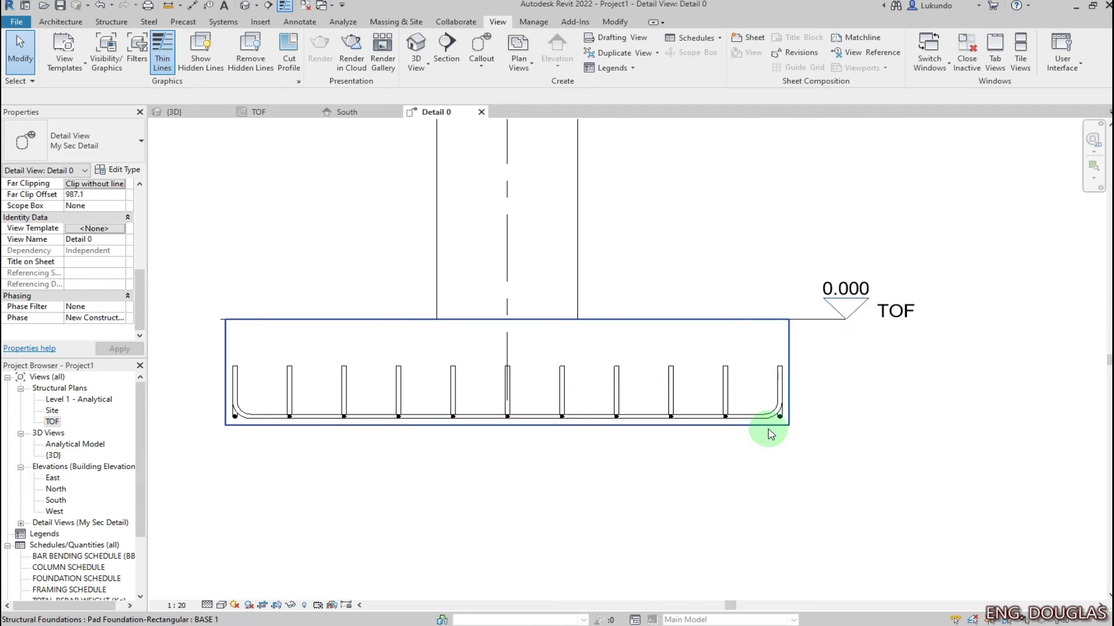
- Compare the footing bars in the South elevation and the Detail 0 section
scroll(642, 438, "down", 4)
scroll(458, 422, "up", 1)
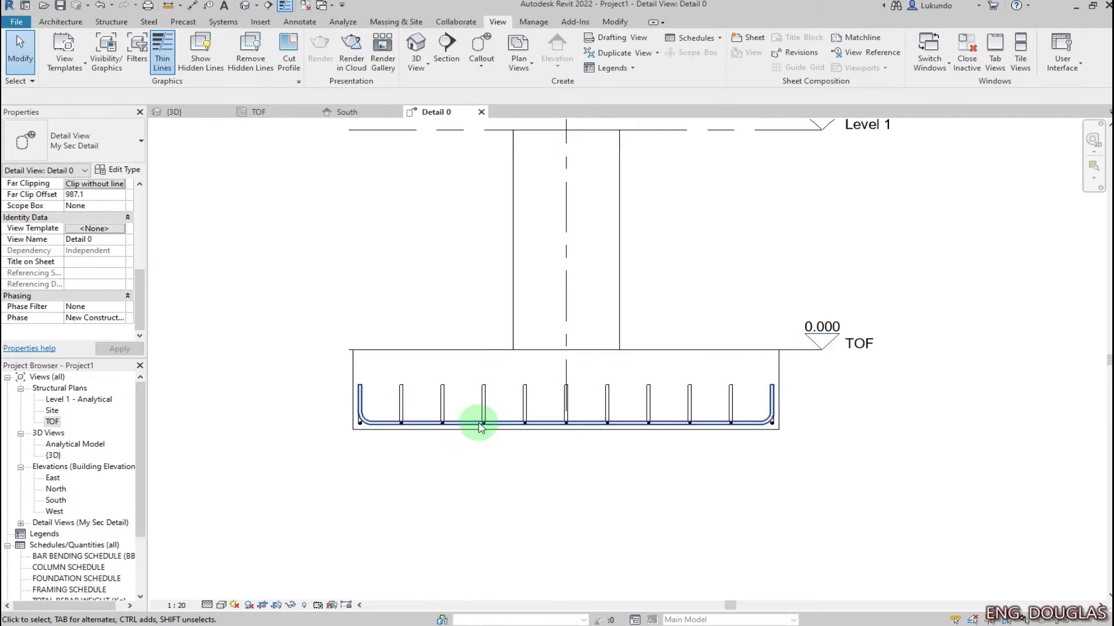
scroll(499, 413, "down", 1)
scroll(500, 394, "up", 1)
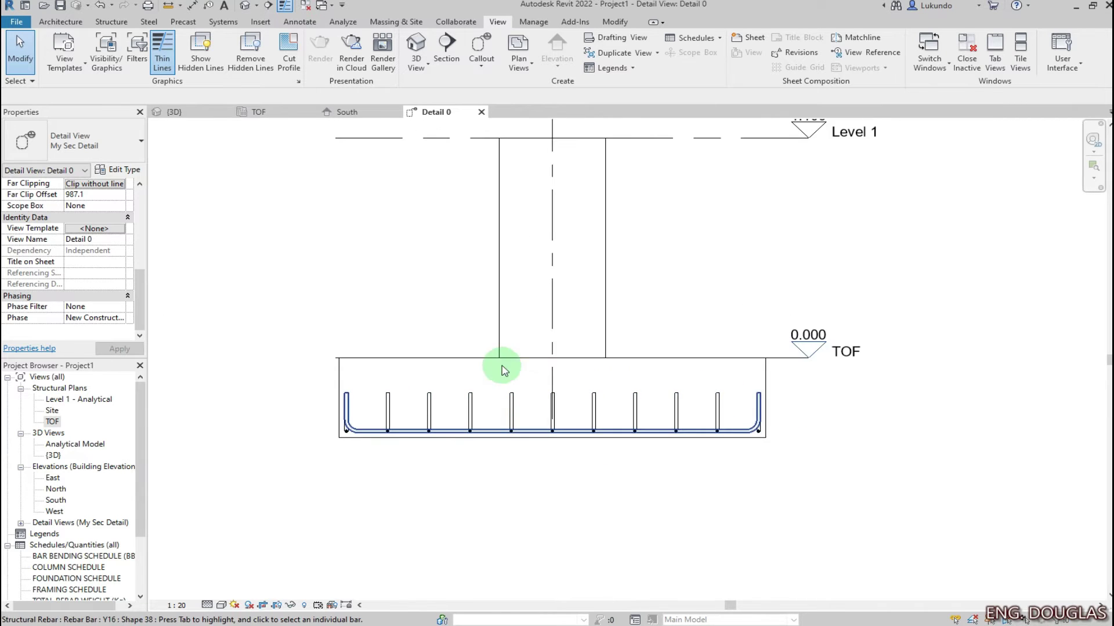
left_click(351, 113)
left_click(430, 112)
scroll(545, 428, "down", 1)
scroll(666, 454, "up", 2)
scroll(780, 436, "up", 1)
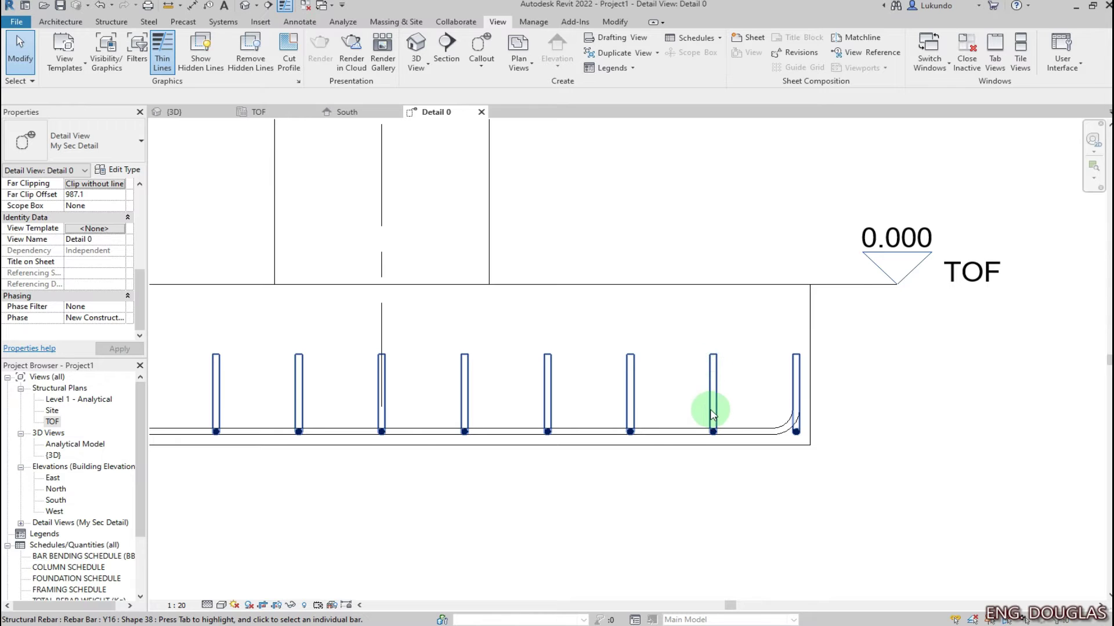
- On the TOF plan, drag the section's far clip up to a 462.5 depth
left_click(344, 113)
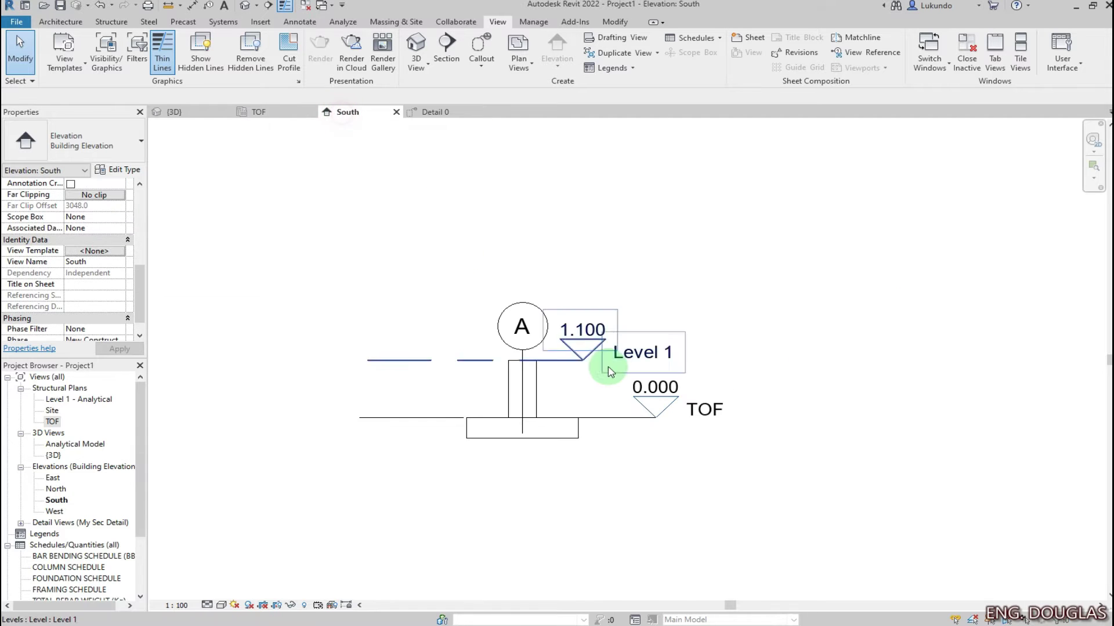
left_click(273, 113)
scroll(475, 375, "down", 3)
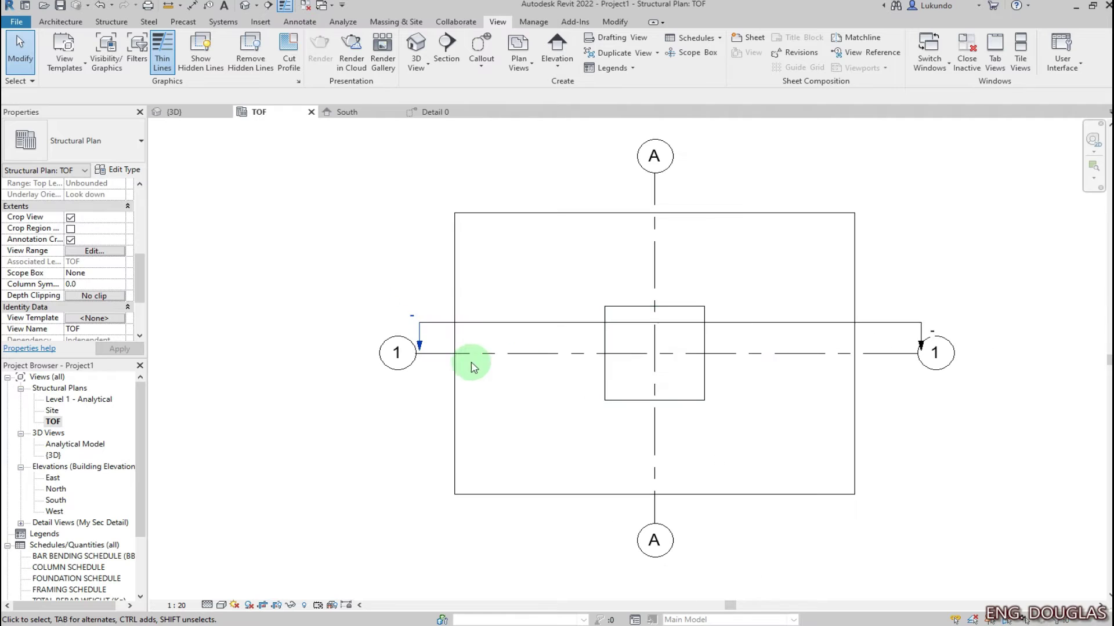
left_click(748, 375)
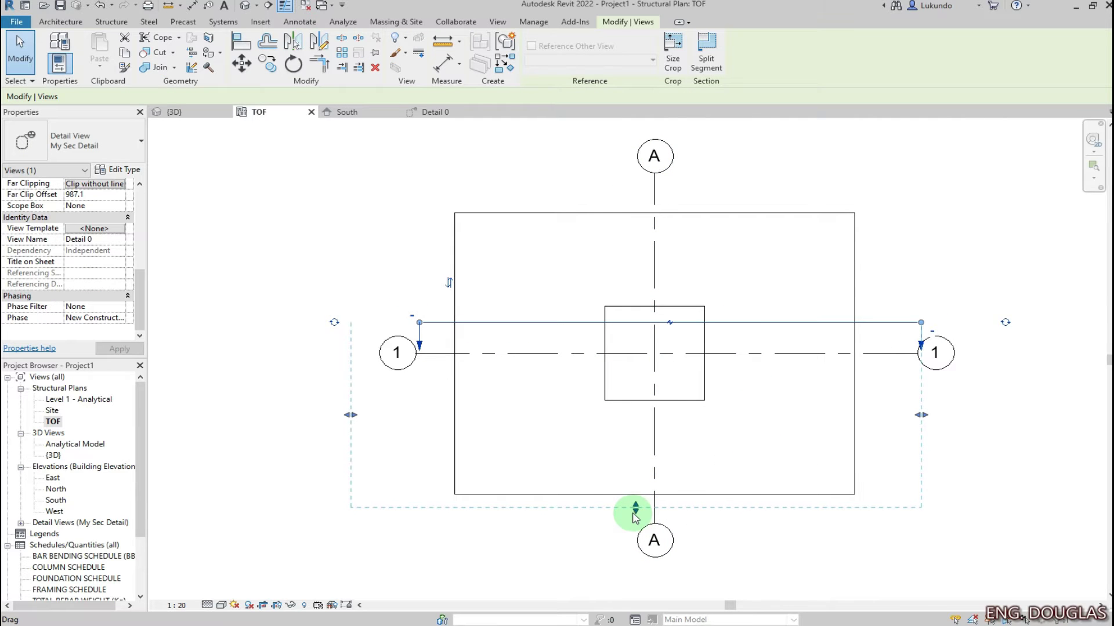
left_click_drag(635, 508, 638, 410)
- In Detail 0, drag both ends of the footing rebar set to reposition it
left_click(435, 111)
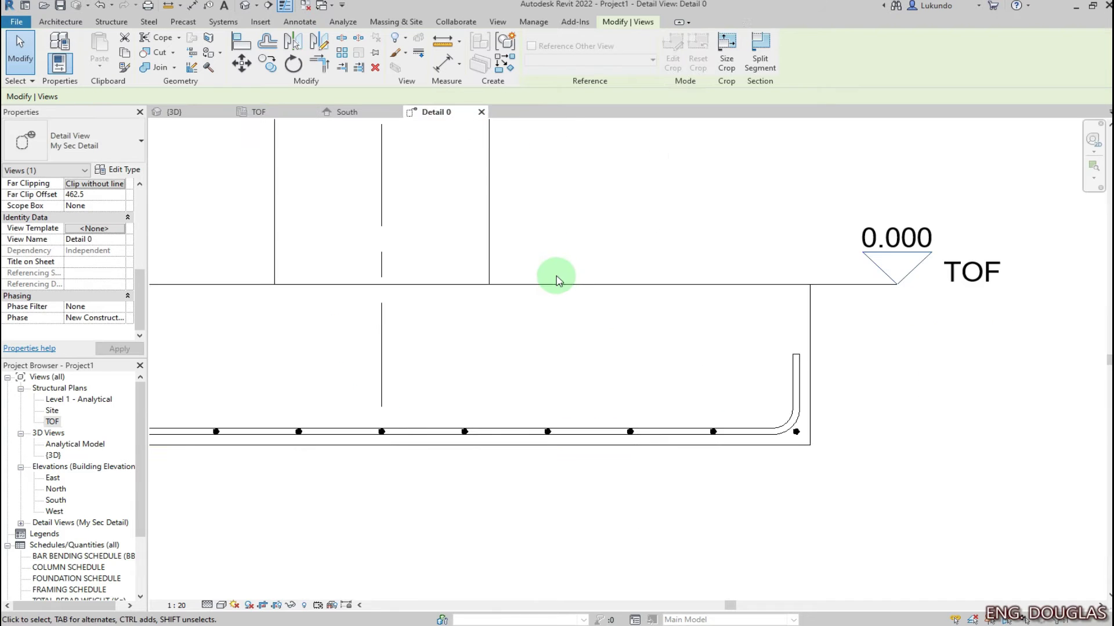
scroll(638, 423, "down", 5)
scroll(398, 423, "up", 2)
scroll(634, 457, "up", 1)
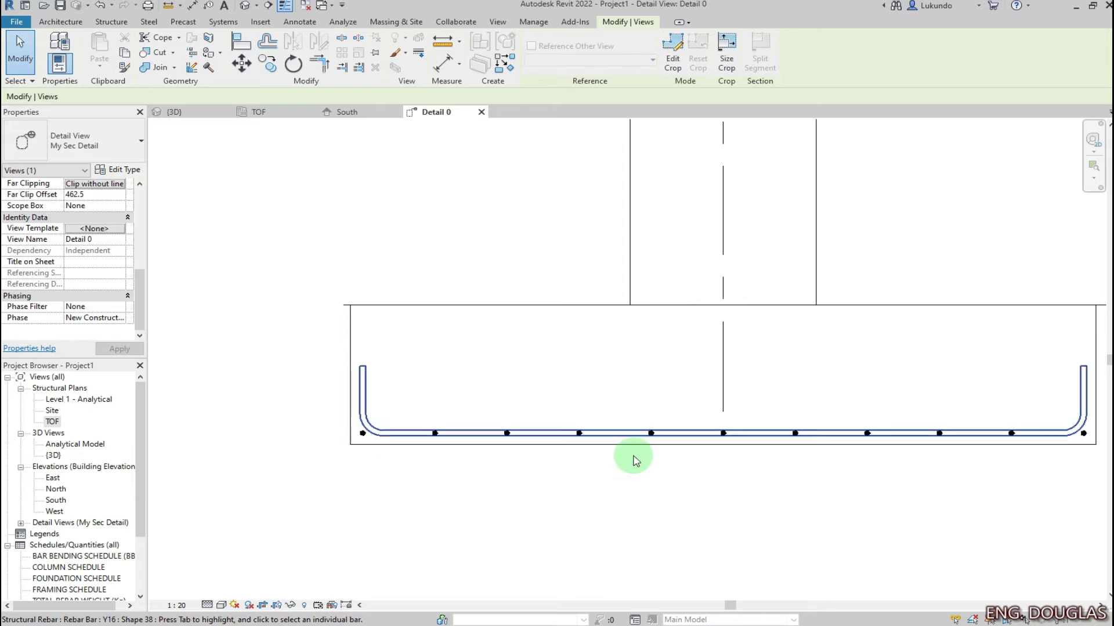
scroll(824, 434, "down", 2)
scroll(821, 409, "up", 2)
scroll(659, 455, "up", 3)
scroll(752, 463, "down", 2)
scroll(752, 463, "up", 2)
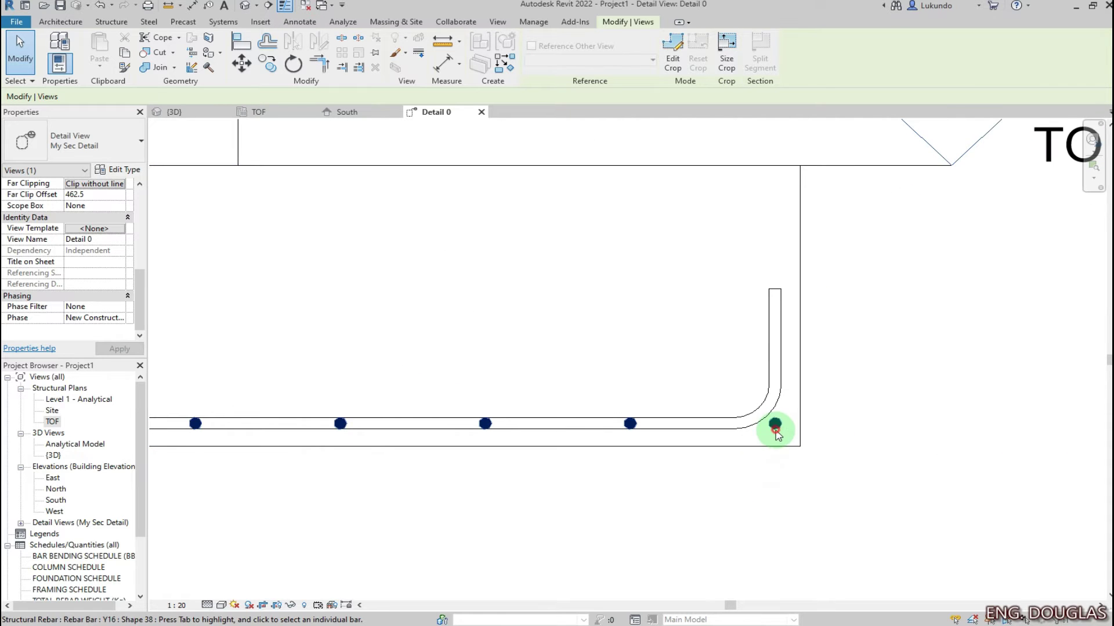
left_click(758, 484)
scroll(757, 484, "down", 2)
left_click_drag(765, 400, 740, 397)
scroll(522, 417, "down", 4)
scroll(356, 428, "up", 2)
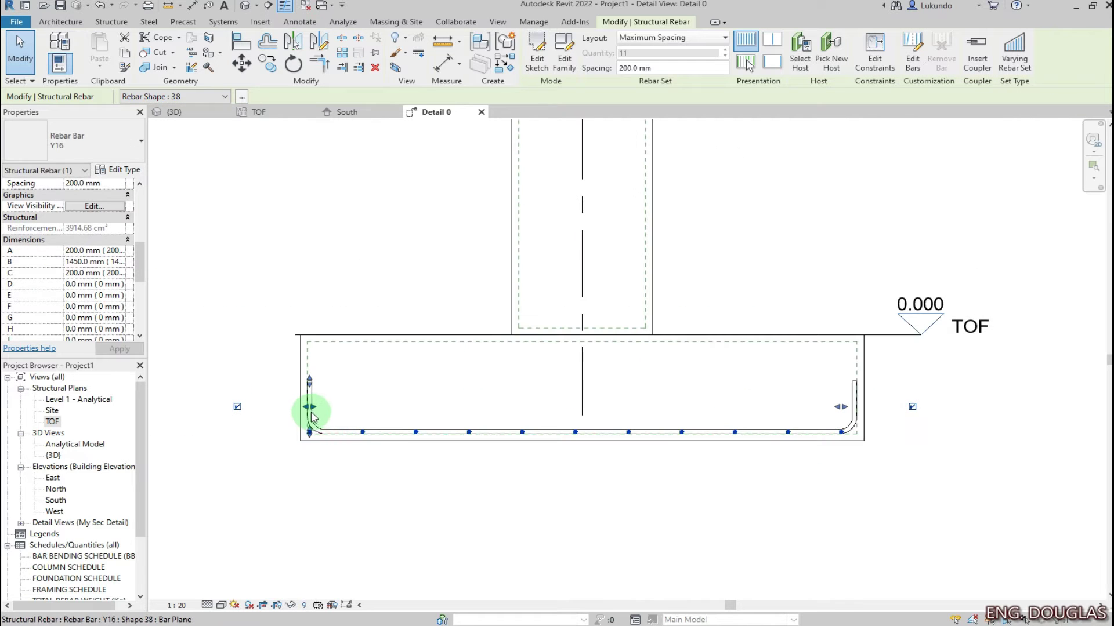
left_click_drag(314, 412, 326, 413)
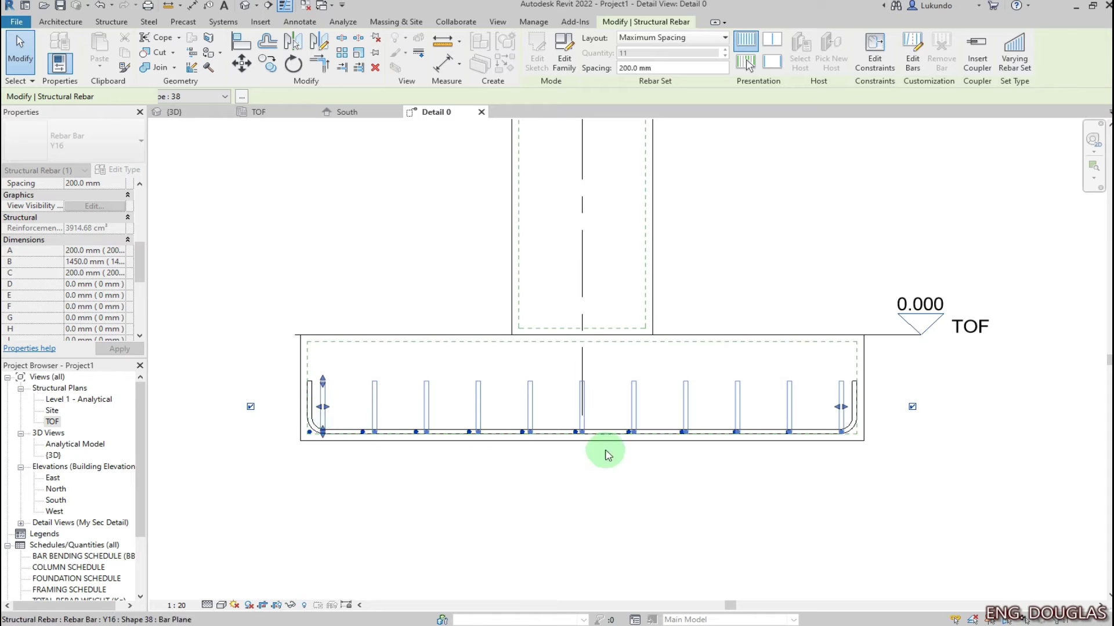
scroll(646, 443, "up", 2)
scroll(641, 458, "down", 2)
left_click(583, 459)
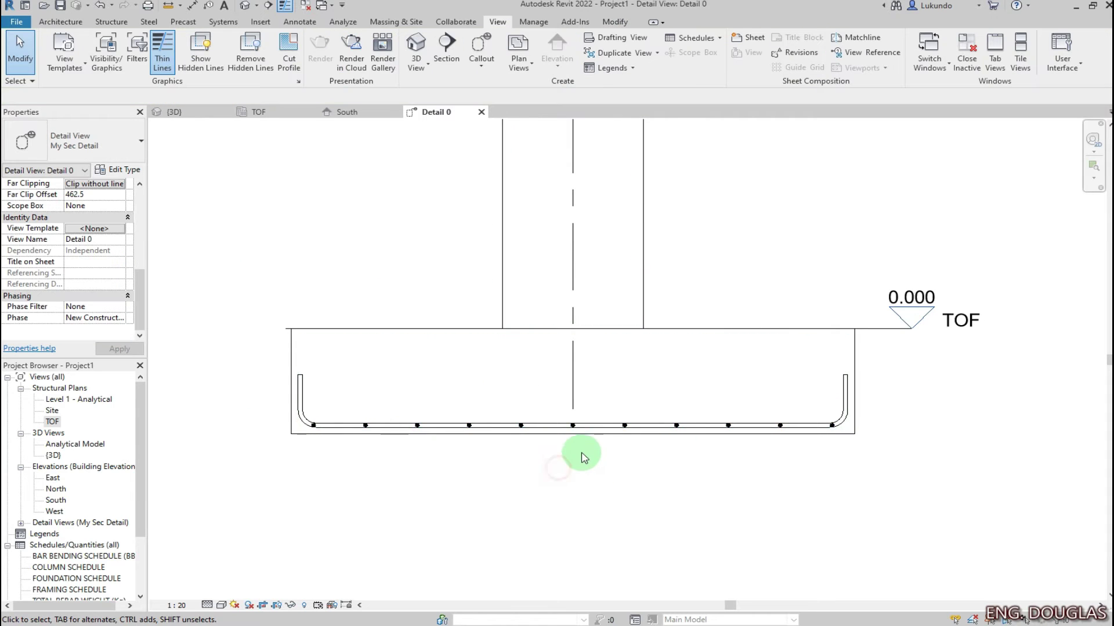
- Select the footing rebar set again and start Edit Constraints
scroll(584, 458, "up", 2)
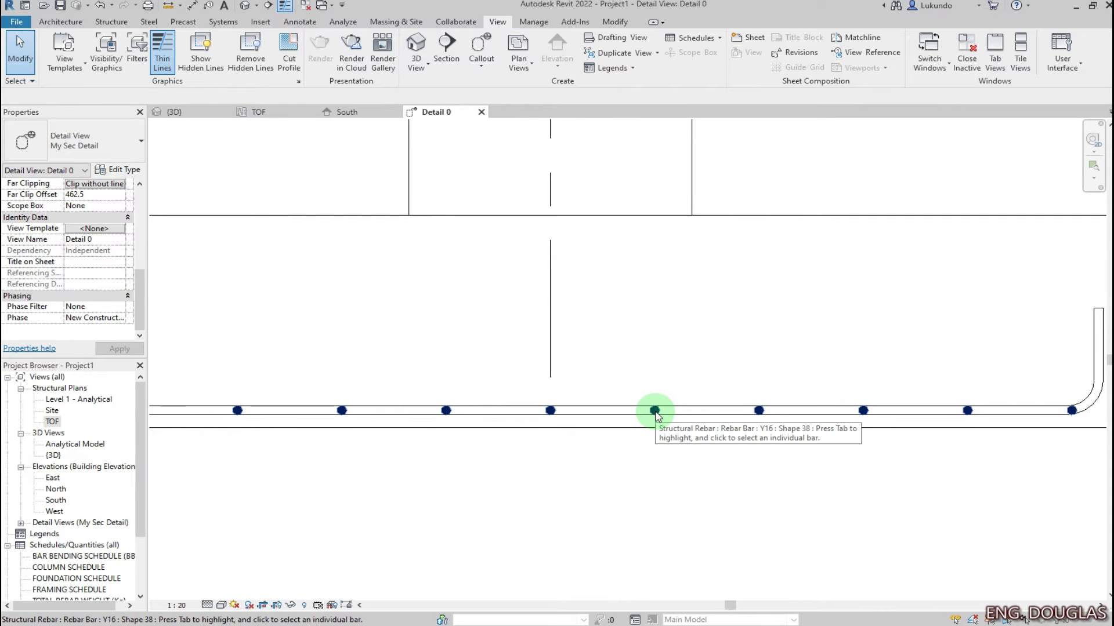
left_click(657, 423)
scroll(609, 460, "down", 1)
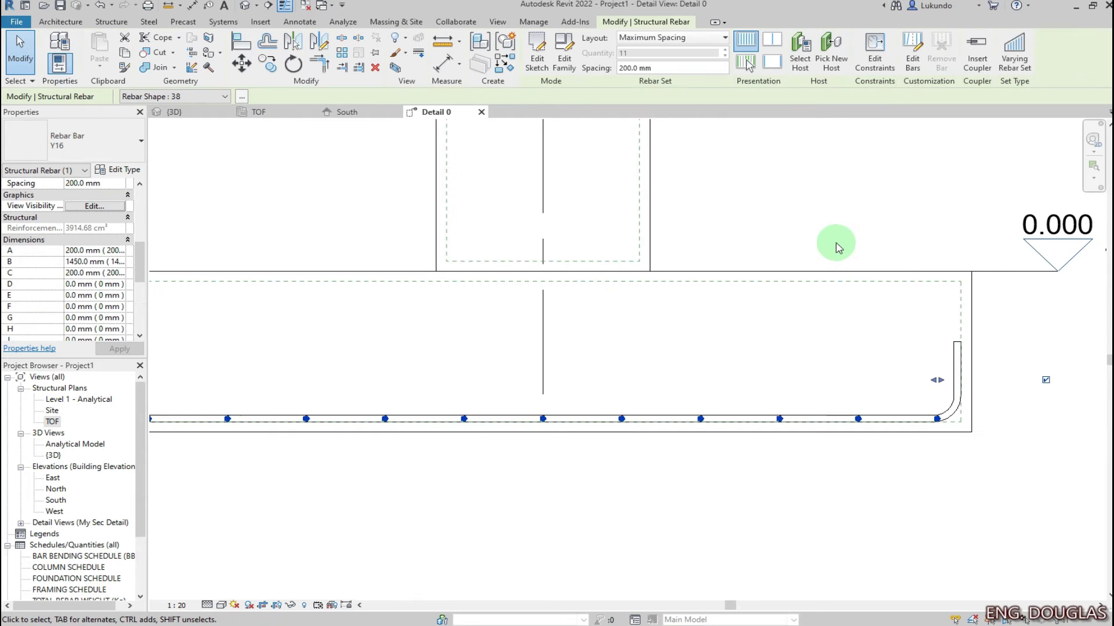
left_click(879, 86)
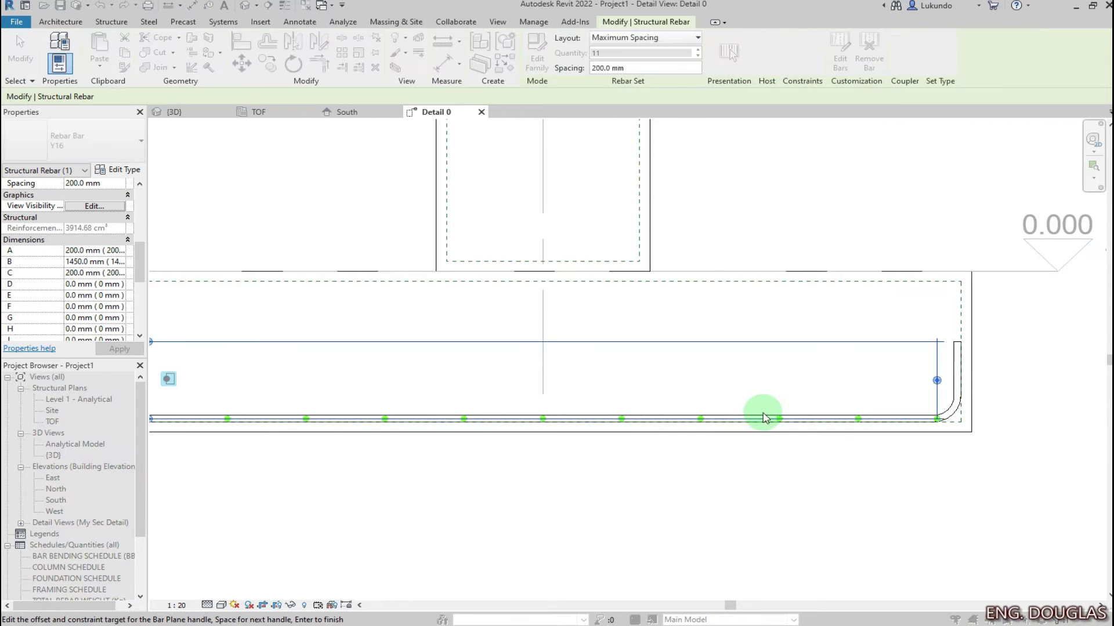
- Set the footing bars' Bar Segment 2 constraint offset to -16 mm and finish editing
scroll(725, 435, "down", 3)
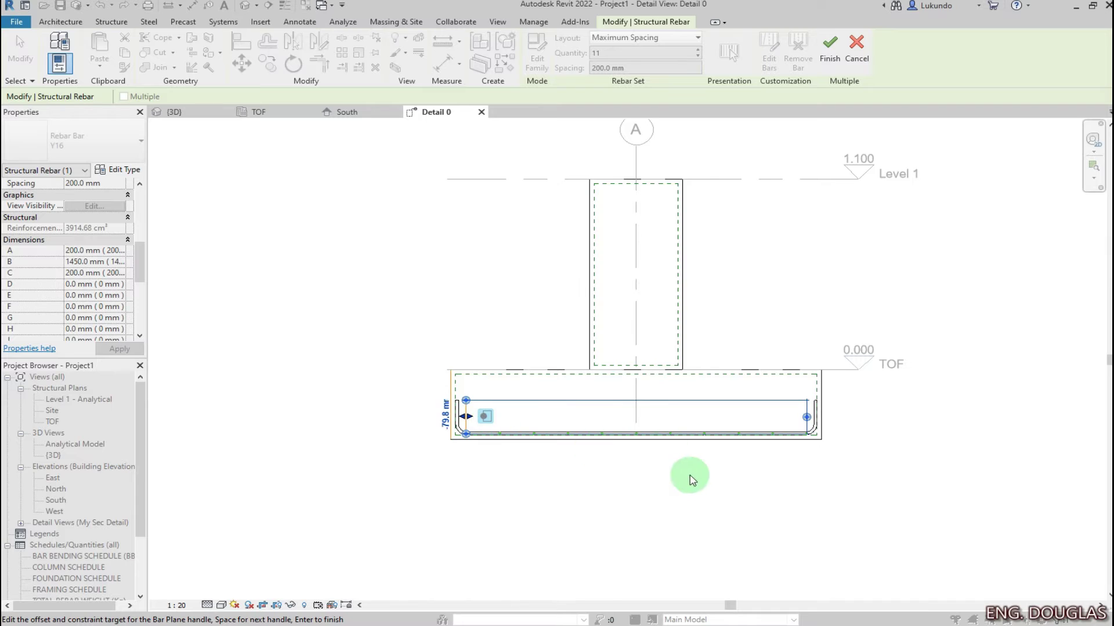
scroll(692, 481, "up", 3)
key("space")
key("space")
scroll(617, 484, "down", 4)
scroll(616, 481, "up", 3)
scroll(612, 475, "up", 3)
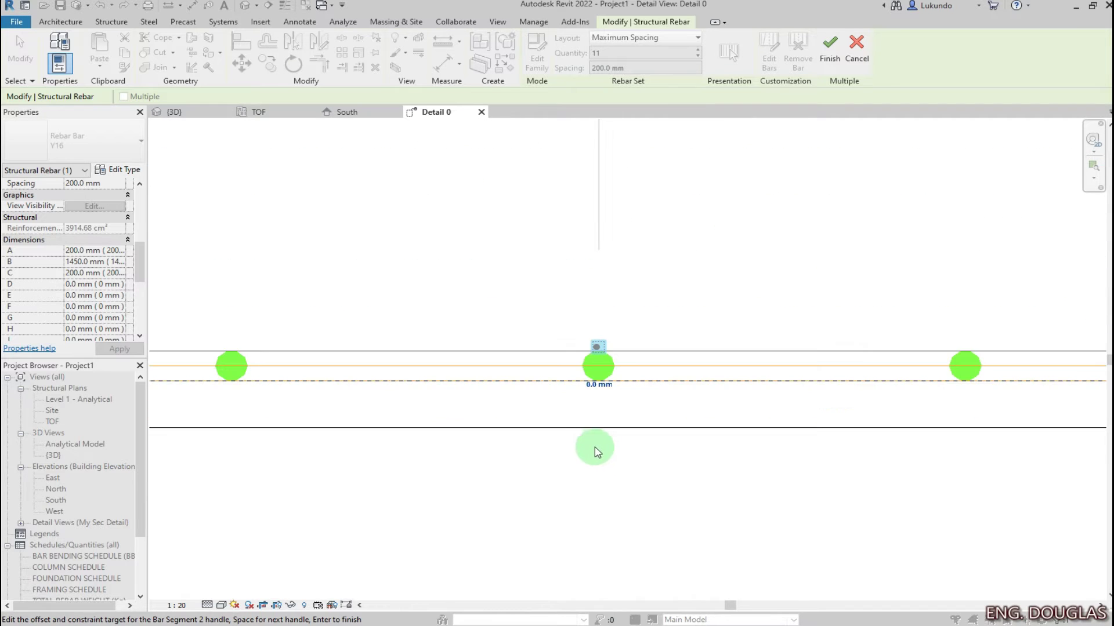
left_click(598, 386)
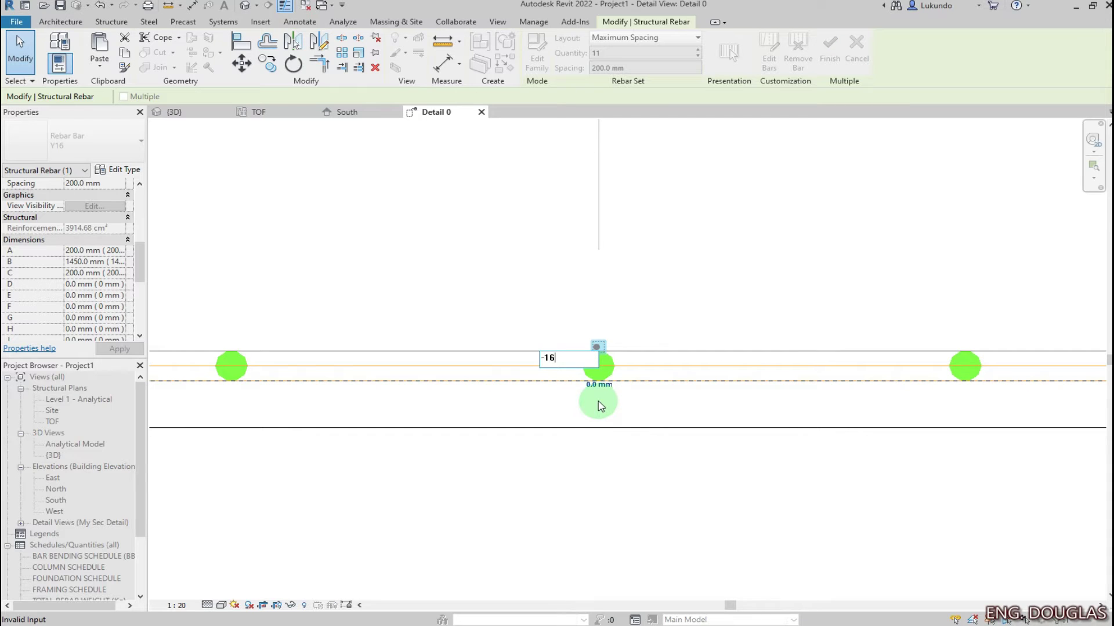
key("Return")
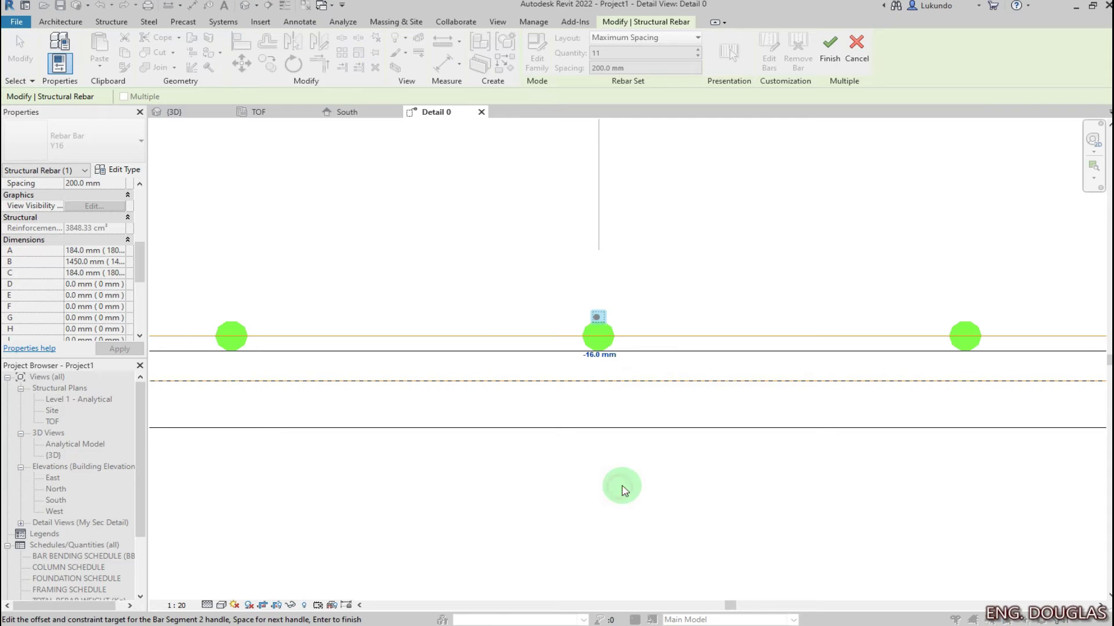
scroll(594, 419, "down", 2)
scroll(585, 419, "down", 4)
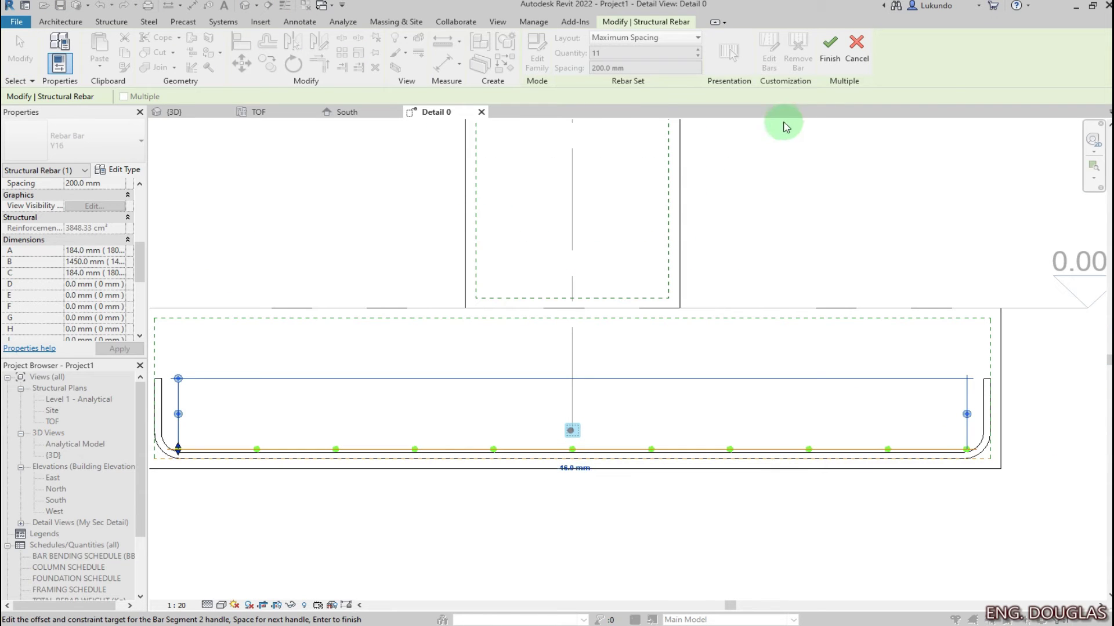
left_click(829, 54)
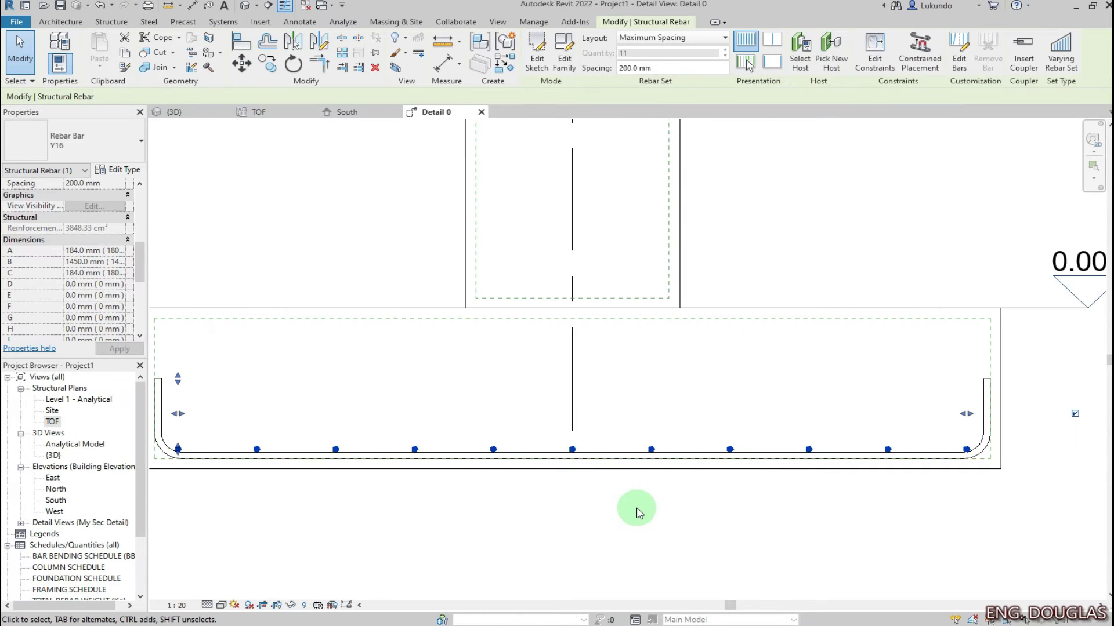
scroll(639, 509, "down", 3)
scroll(655, 490, "down", 2)
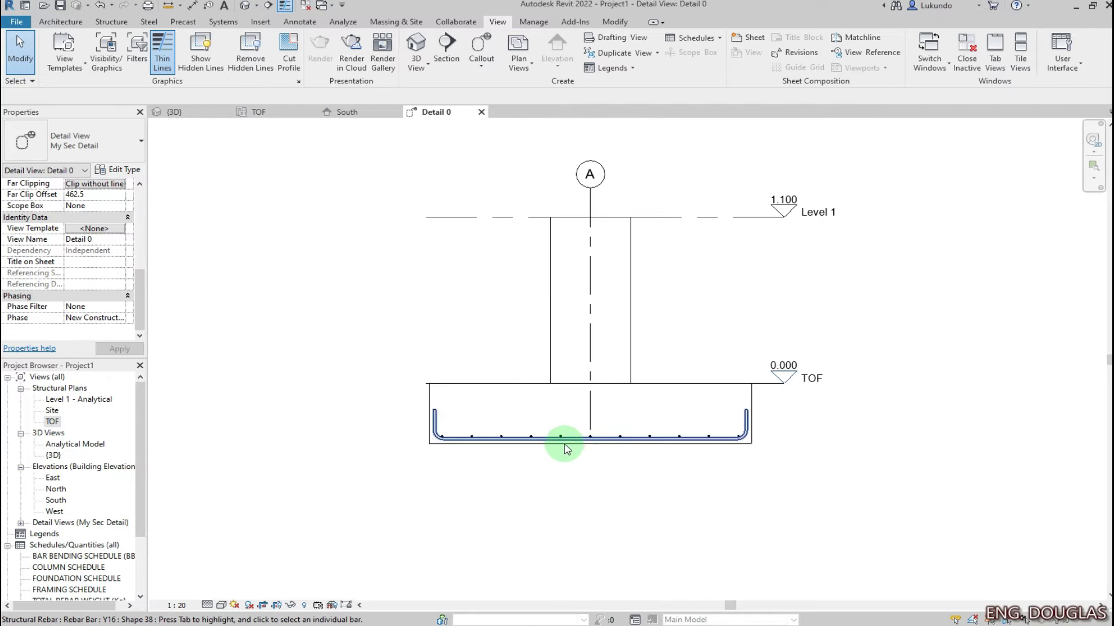
scroll(706, 445, "up", 2)
scroll(659, 455, "down", 2)
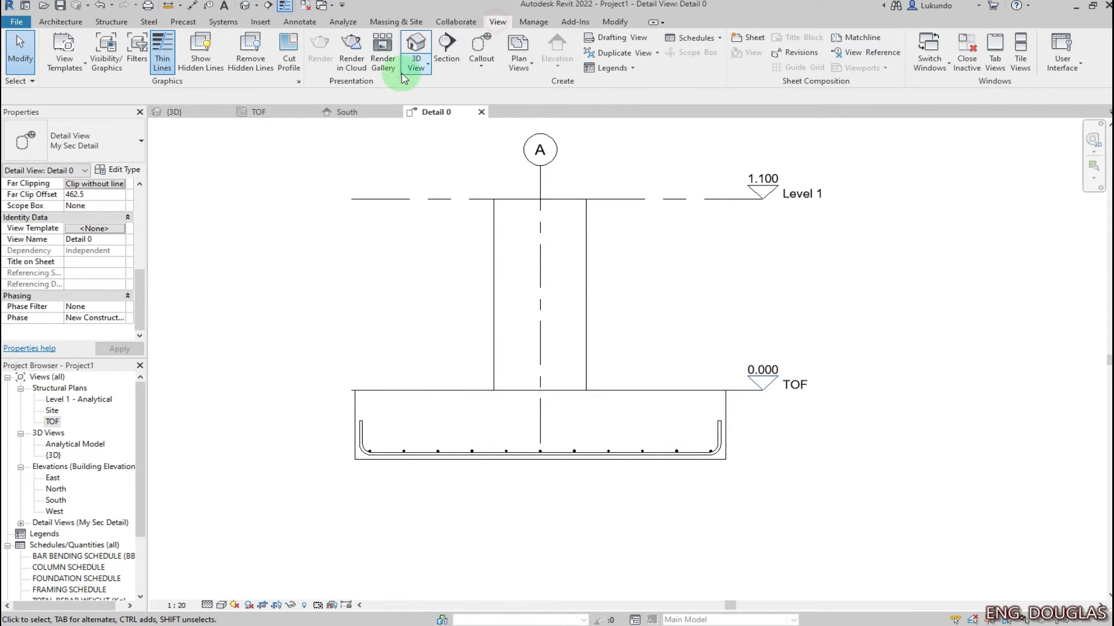
- Draw a trial section line across the column, then cancel it
left_click(445, 52)
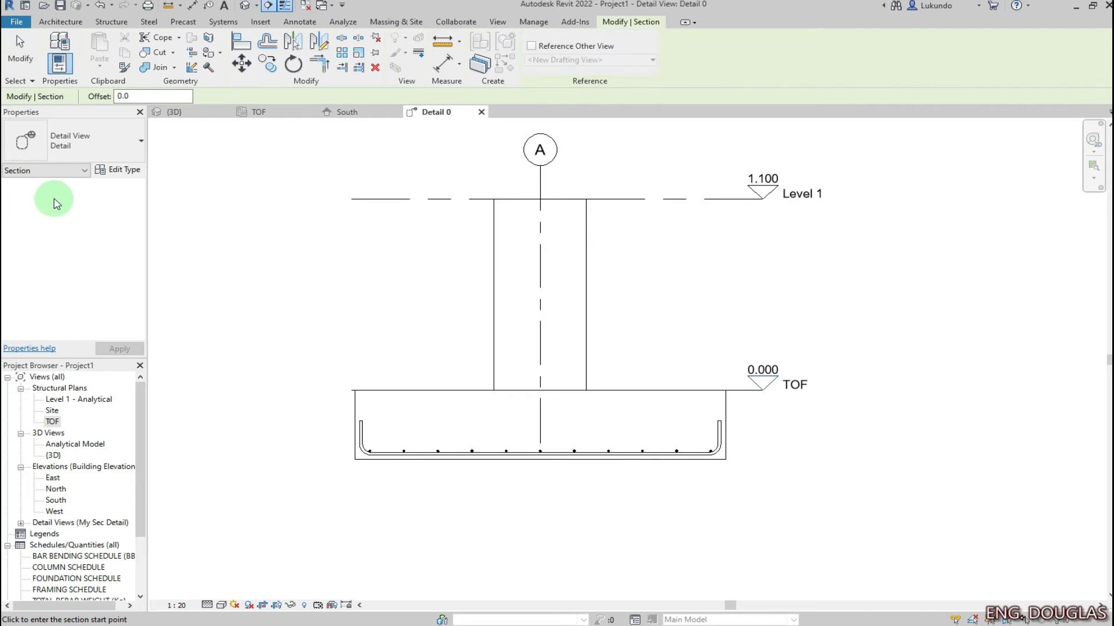
left_click(461, 291)
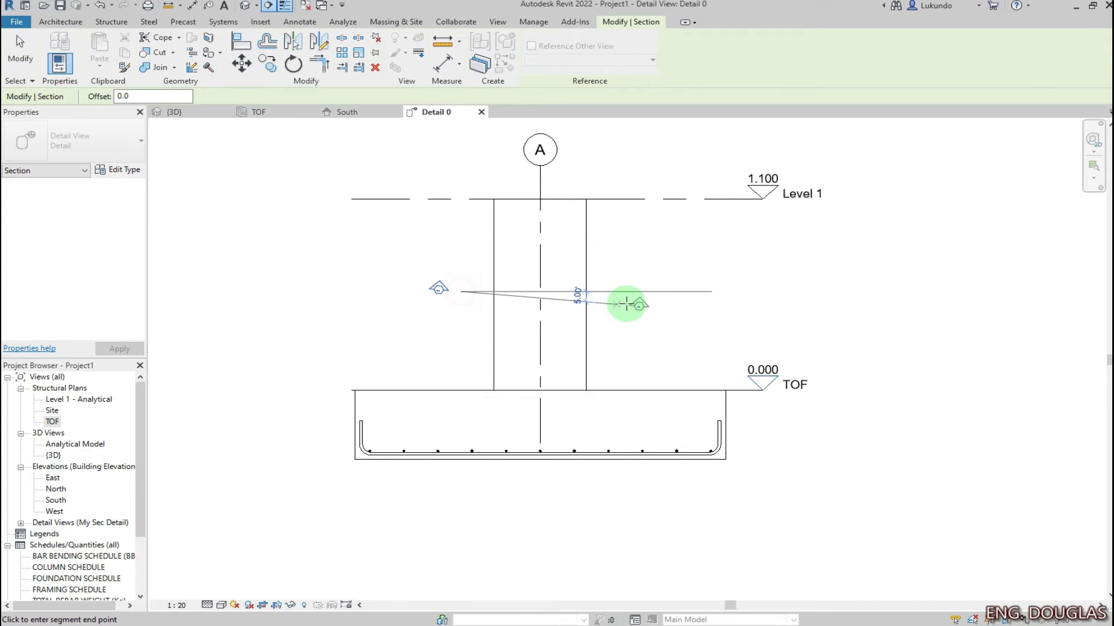
left_click(643, 294)
right_click(250, 213)
left_click(288, 219)
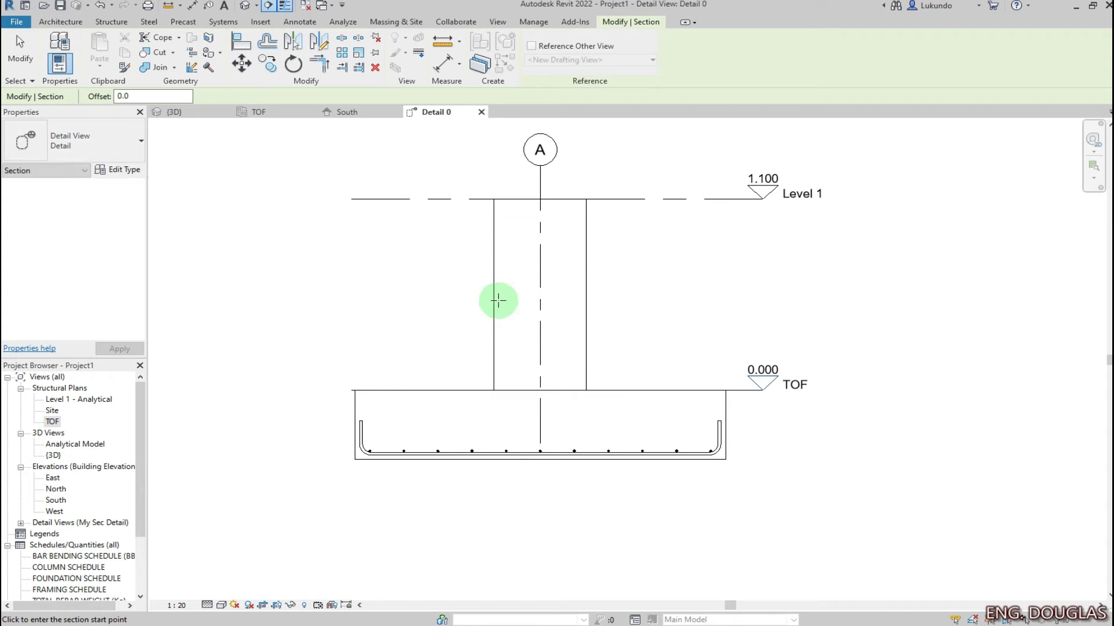
- Draw a My Sec Detail section horizontally across the column
left_click(138, 144)
left_click(53, 230)
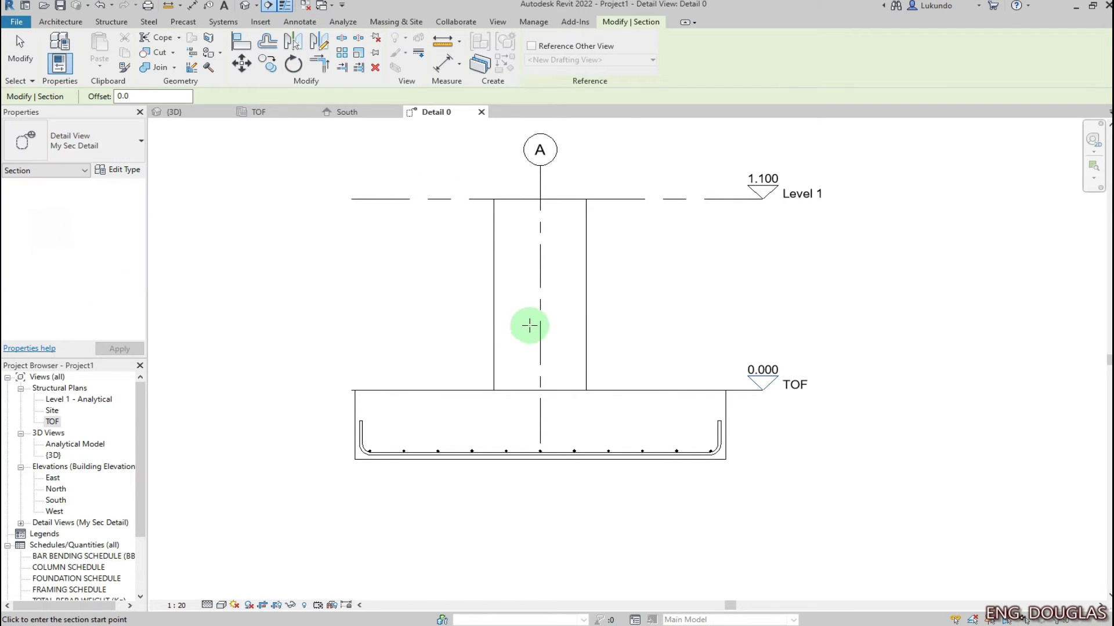
left_click(464, 297)
left_click(624, 297)
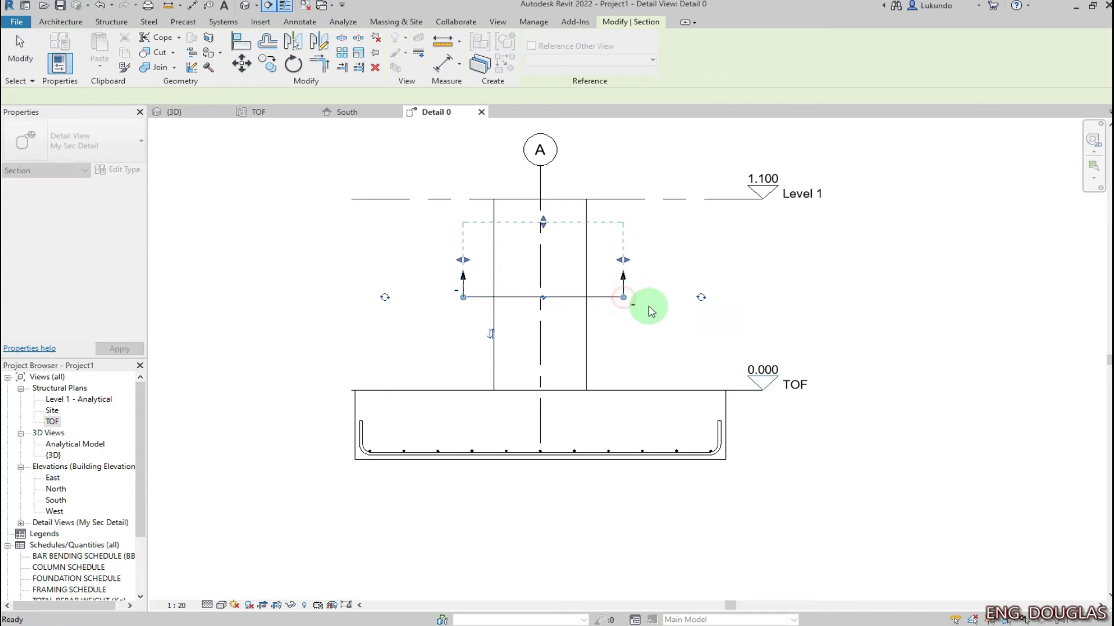
key("Escape")
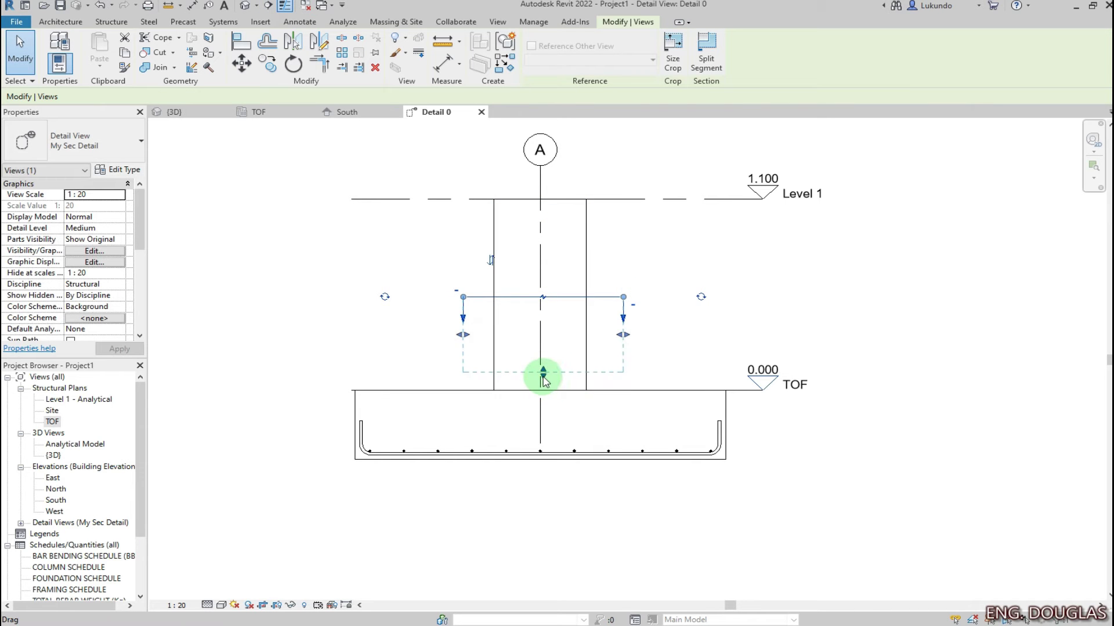
- Extend the section's depth past the footing, widen it to the footing edges, and open its view
left_click_drag(544, 378, 547, 453)
left_click_drag(462, 381, 331, 381)
left_click_drag(625, 382, 756, 396)
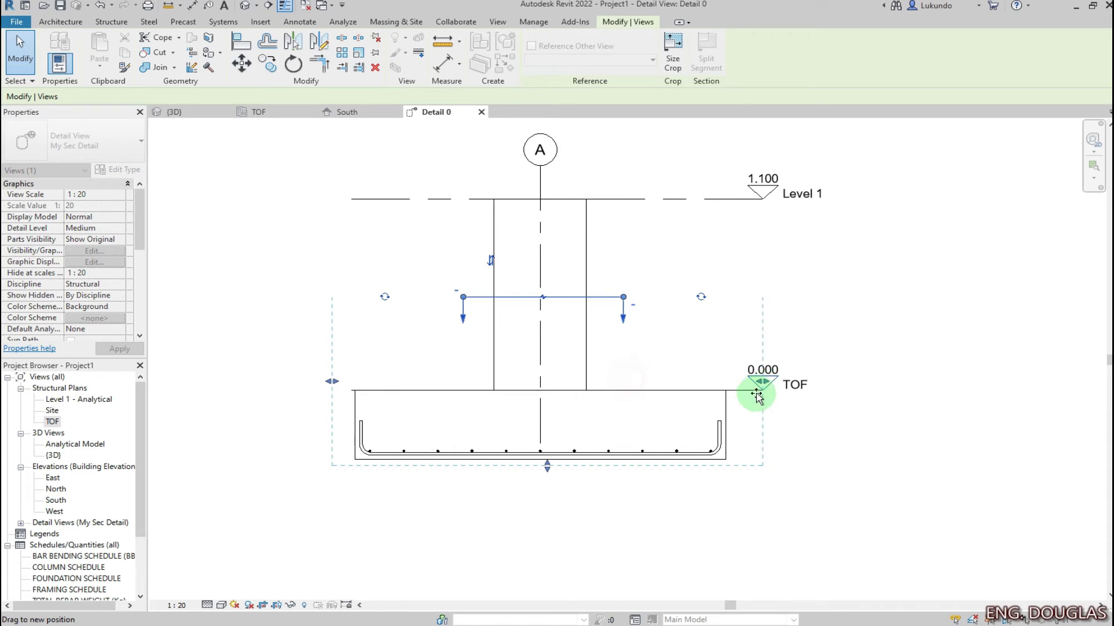
left_click(937, 281)
scroll(600, 329, "up", 2)
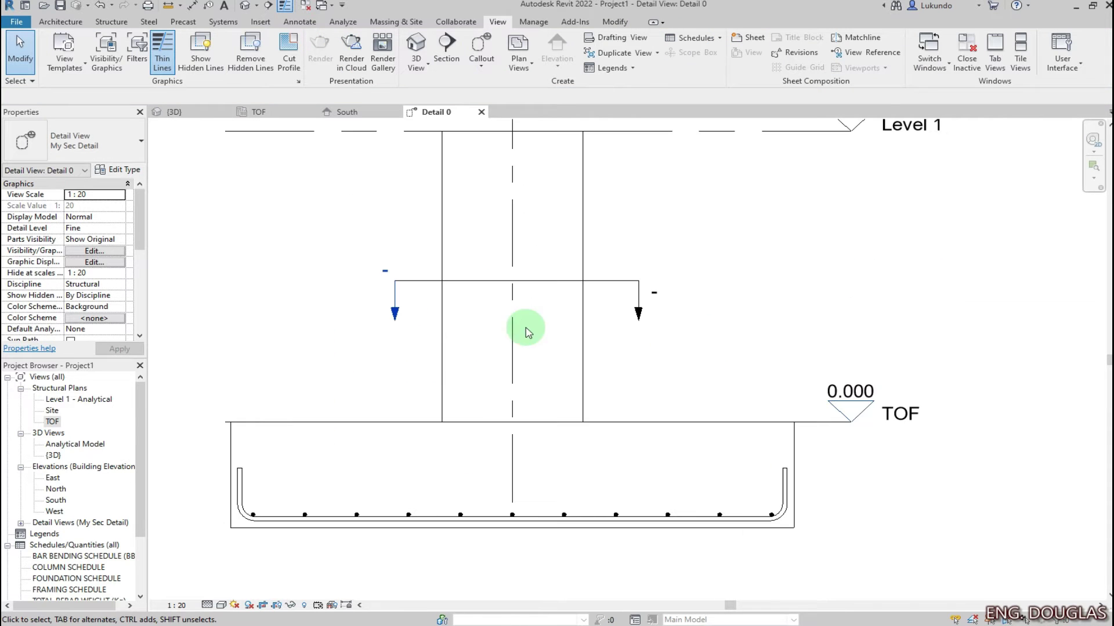
double_click(396, 314)
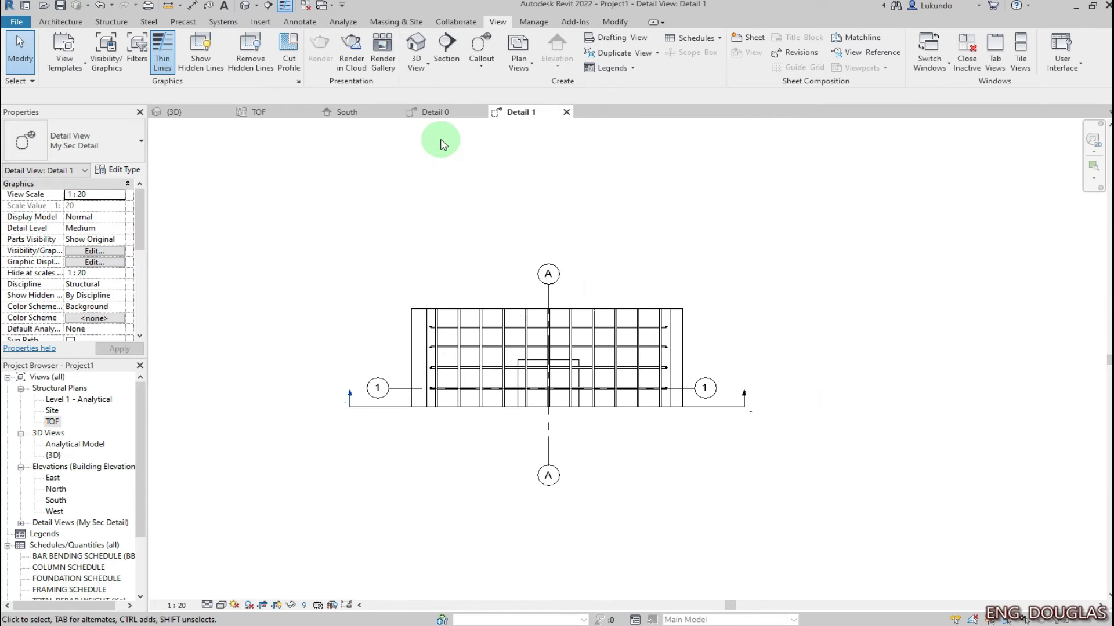
- Switch to Detail 0 and then back to the Detail 1 section view
left_click(439, 114)
scroll(466, 391, "down", 4)
left_click(519, 114)
scroll(580, 371, "up", 4)
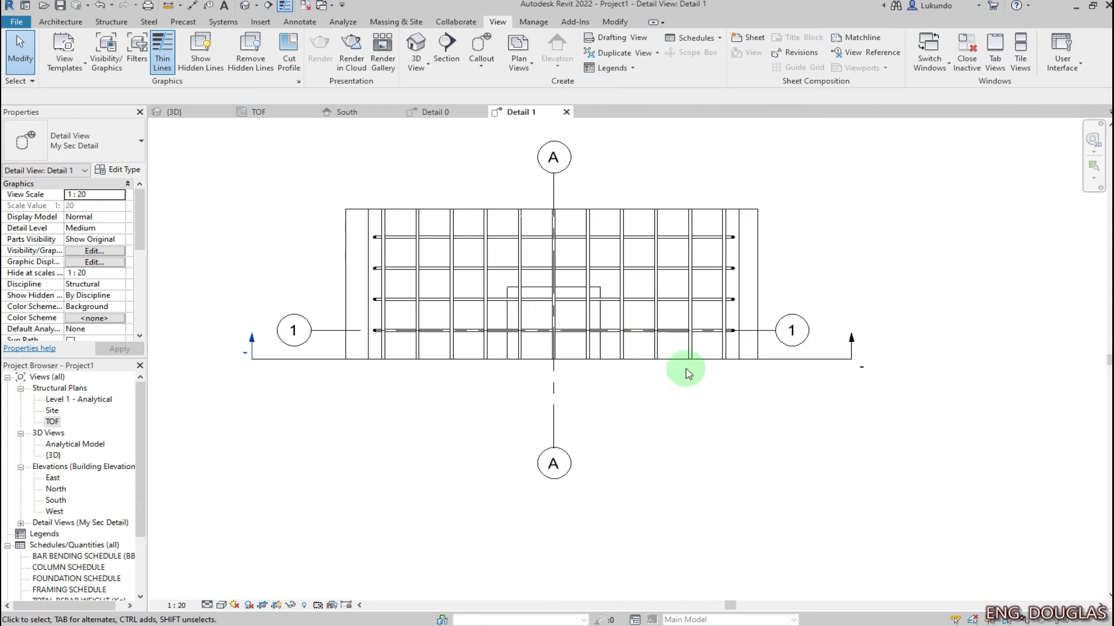
- Drag the Detail 1 crop region's bottom, left, right and top edges outward, then select the column
left_click(757, 256)
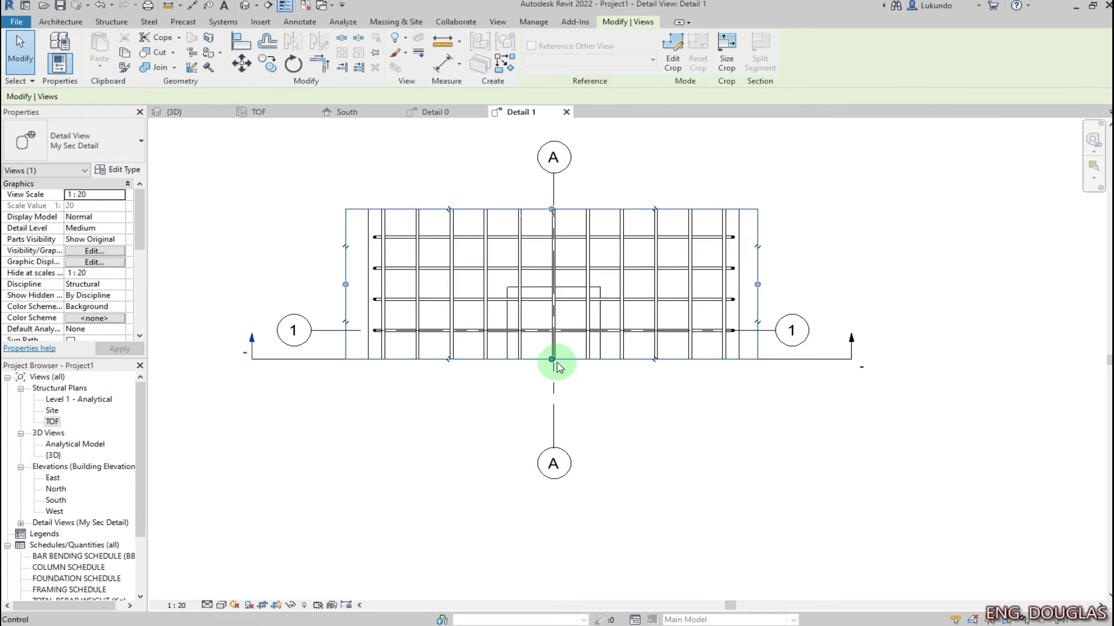
left_click_drag(551, 360, 552, 497)
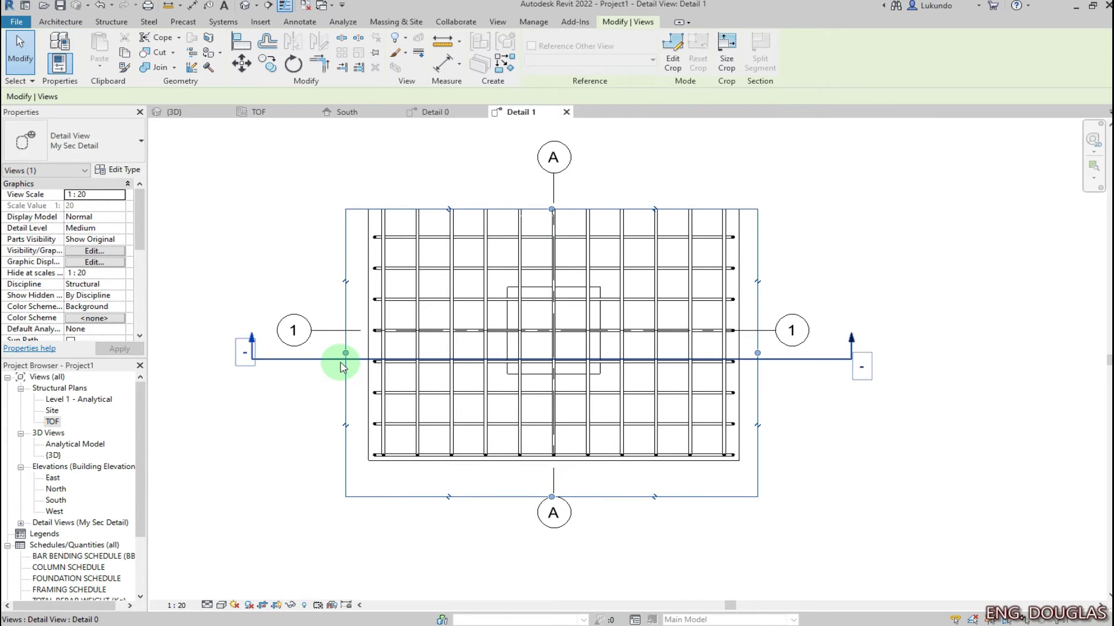
left_click_drag(343, 352, 329, 352)
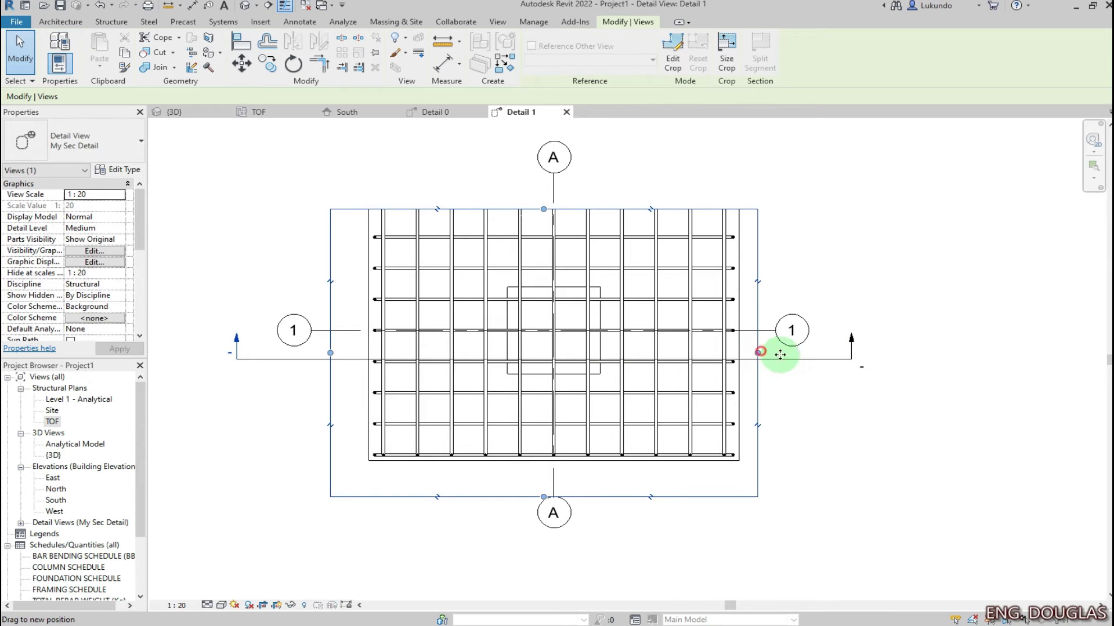
left_click_drag(780, 355, 817, 354)
left_click_drag(560, 208, 563, 182)
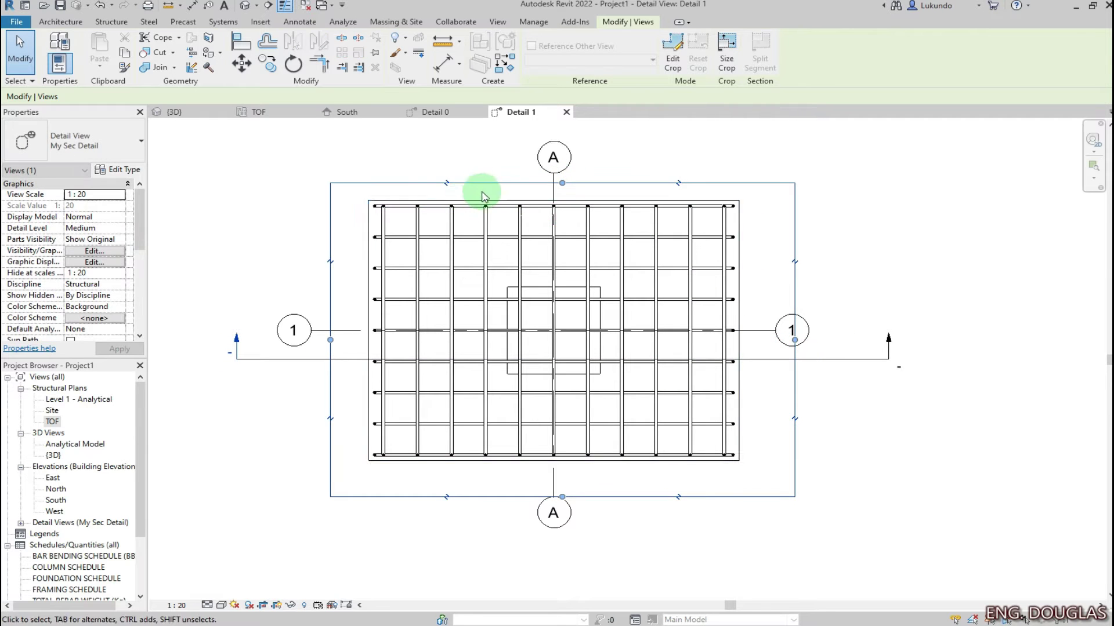
scroll(559, 318, "up", 2)
scroll(559, 373, "down", 2)
scroll(447, 298, "up", 2)
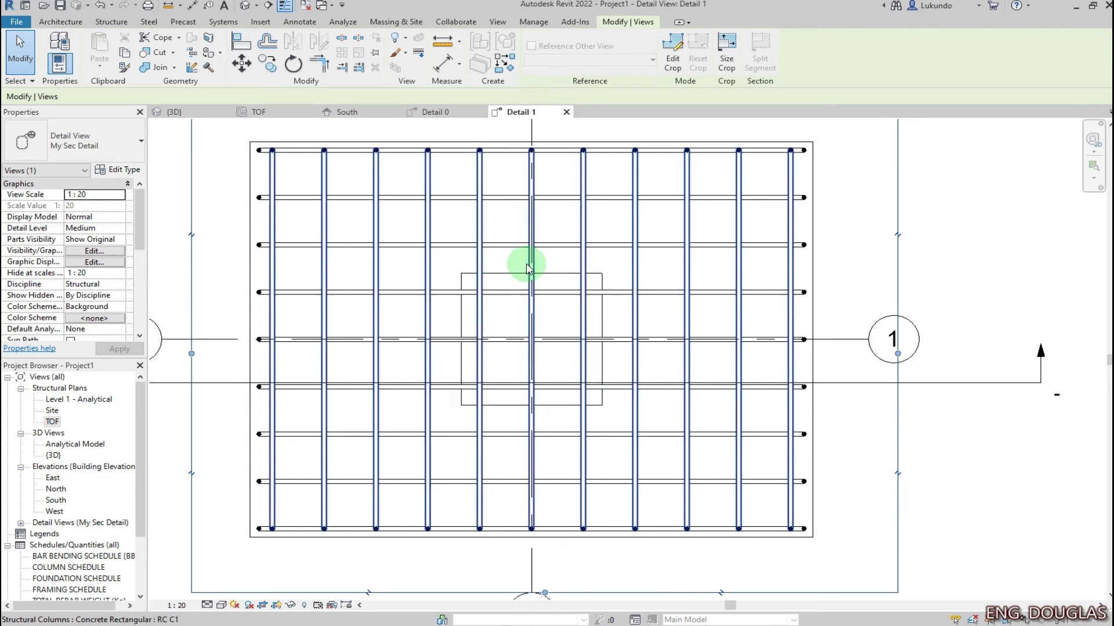
scroll(526, 356, "up", 2)
left_click(509, 428)
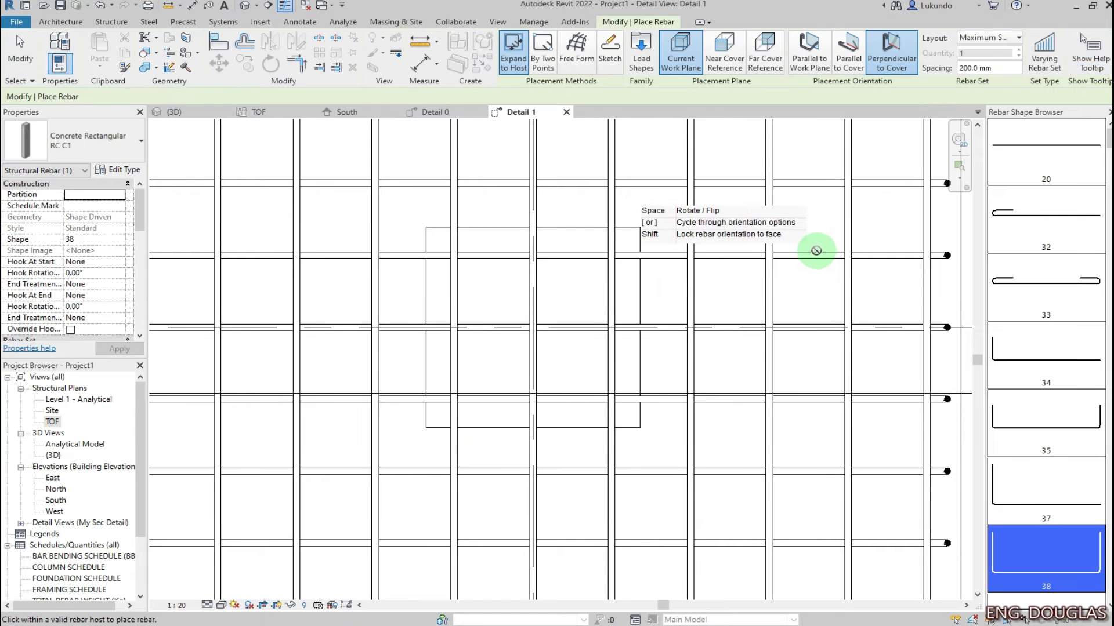
- Place a Y8 shape 60 closed link around the column, laid flat parallel to the work plane
left_click(137, 149)
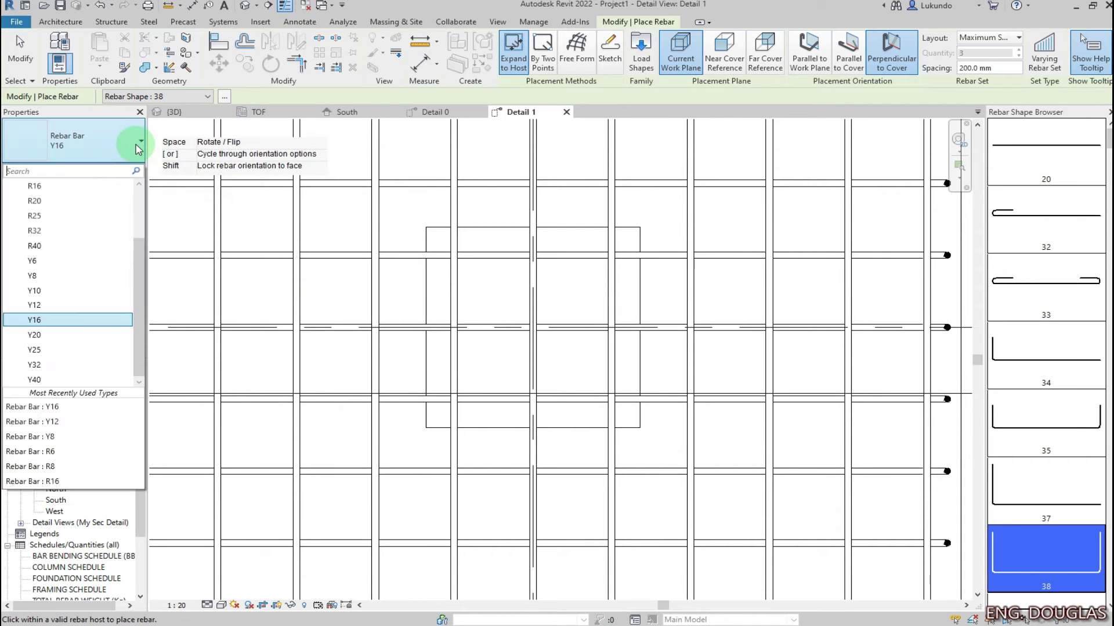
left_click(60, 281)
scroll(1046, 426, "down", 5)
scroll(1046, 426, "down", 7)
left_click(1049, 505)
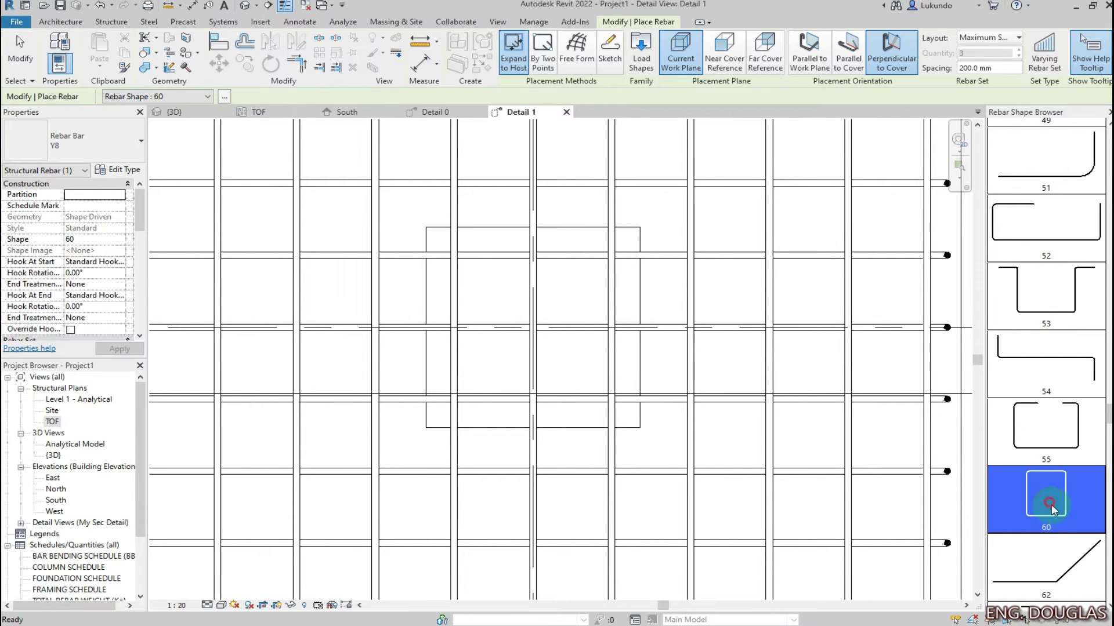
scroll(551, 394, "down", 5)
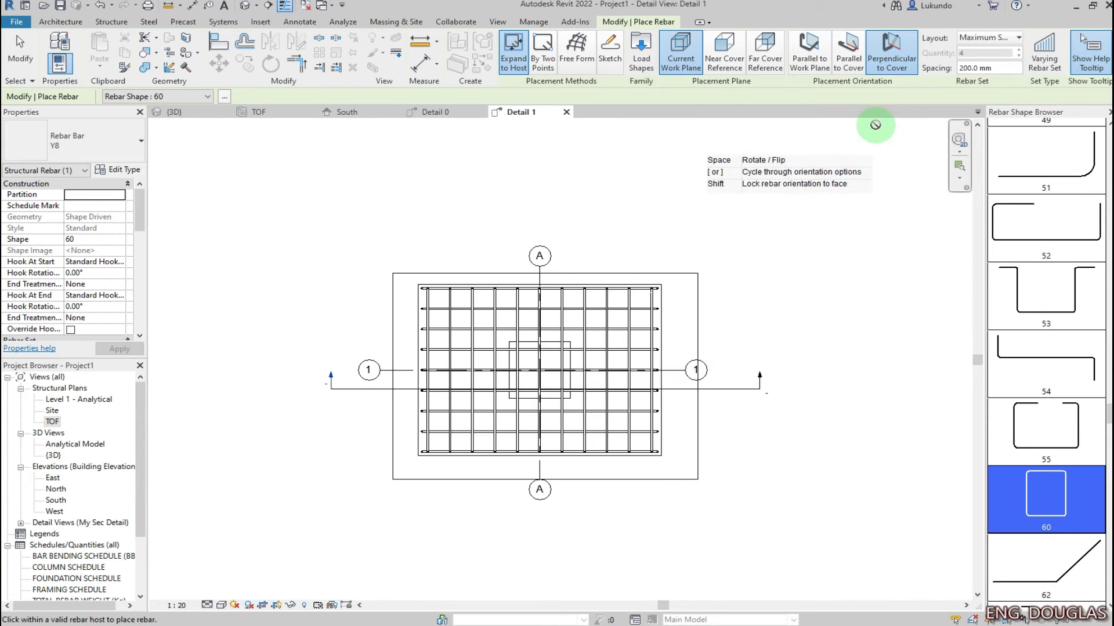
key("[")
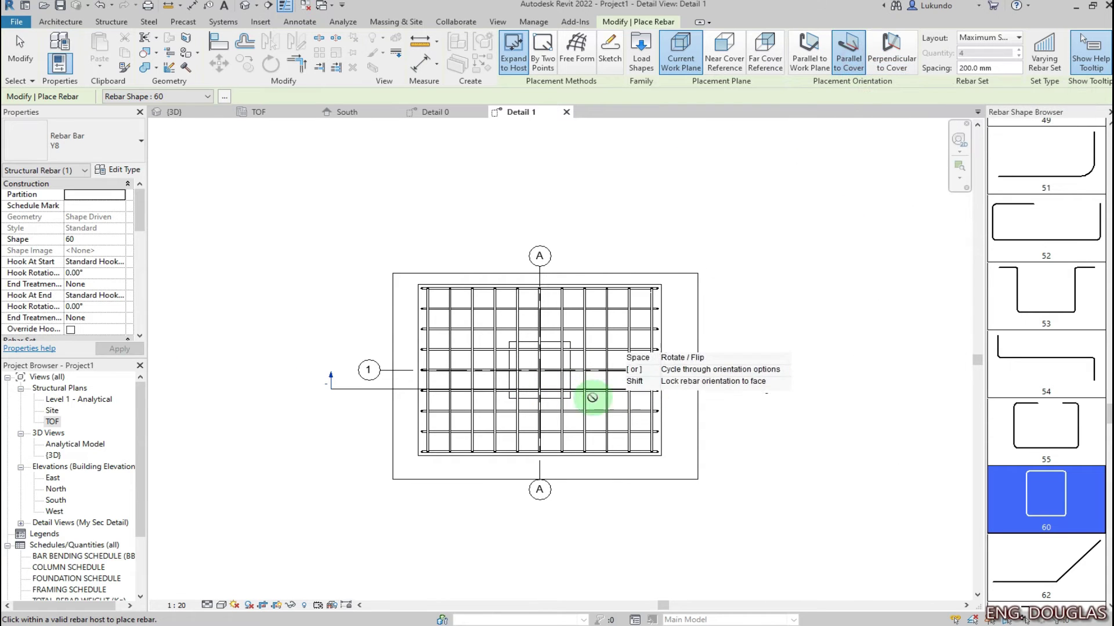
left_click(825, 67)
scroll(522, 395, "up", 5)
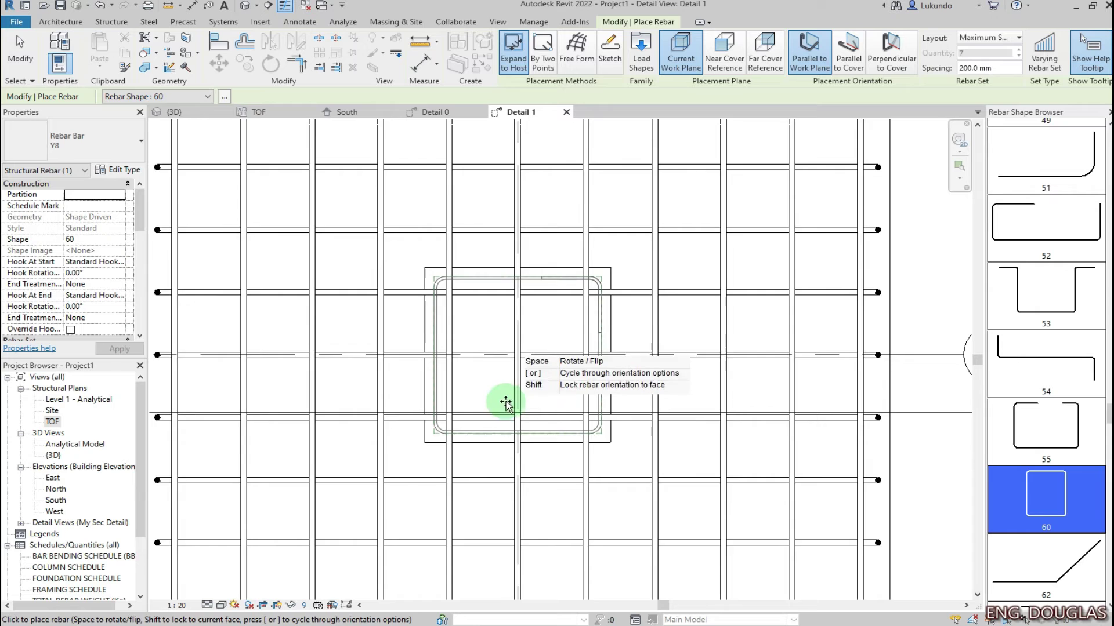
scroll(505, 404, "down", 4)
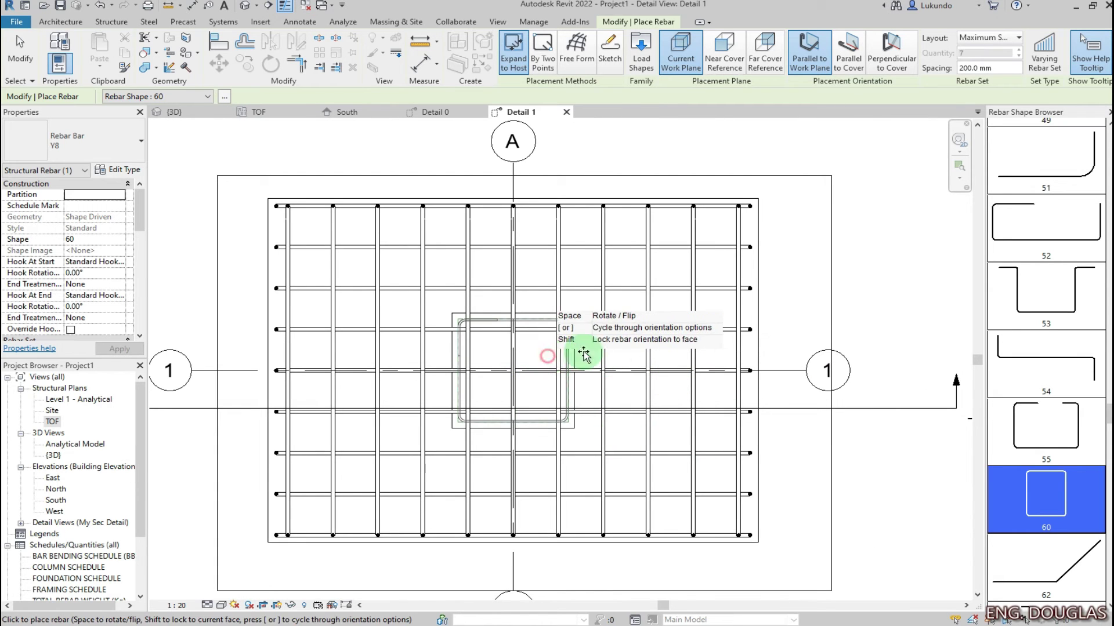
left_click(21, 51)
scroll(572, 373, "up", 3)
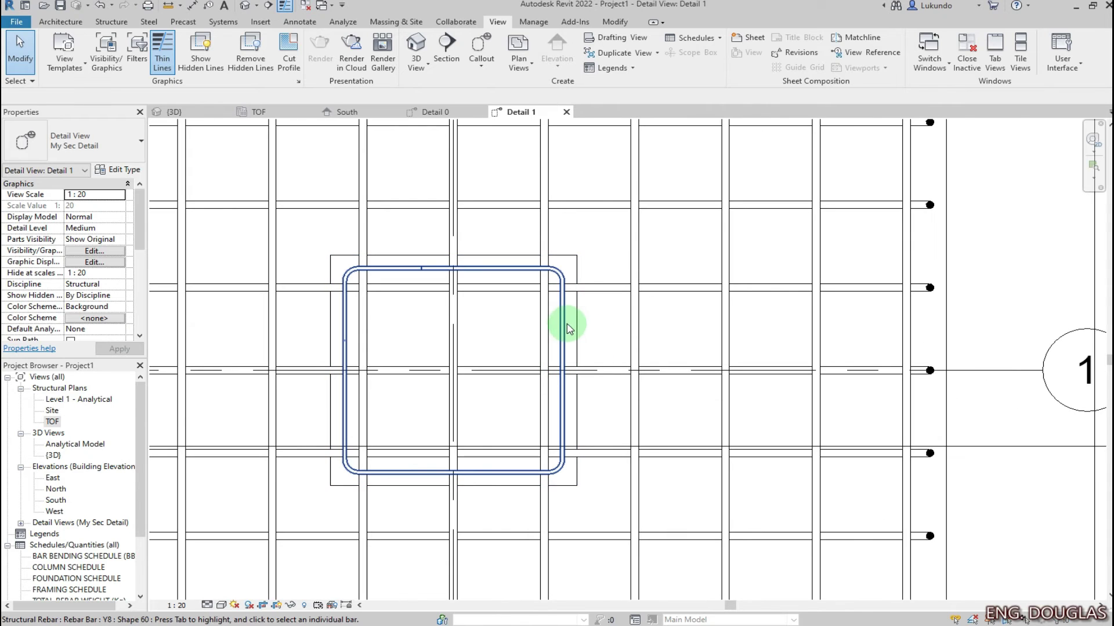
- Reduce the Y8 column link set's spacing from 200 mm to 150 mm
left_click(505, 399)
scroll(505, 401, "down", 3)
scroll(658, 149, "up", 1)
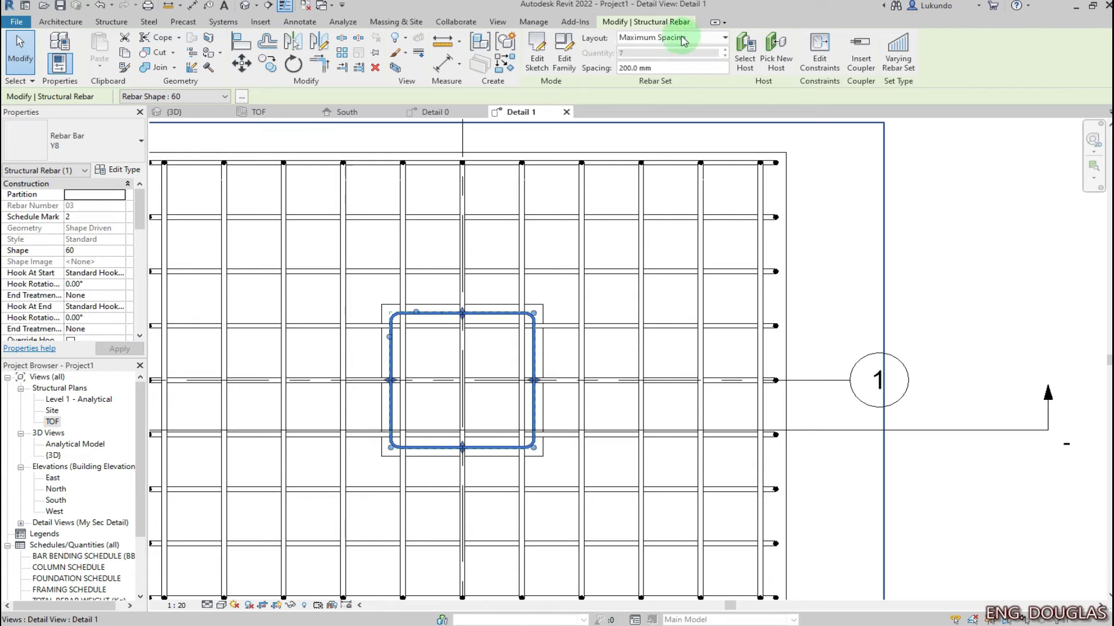
left_click_drag(665, 70, 615, 70)
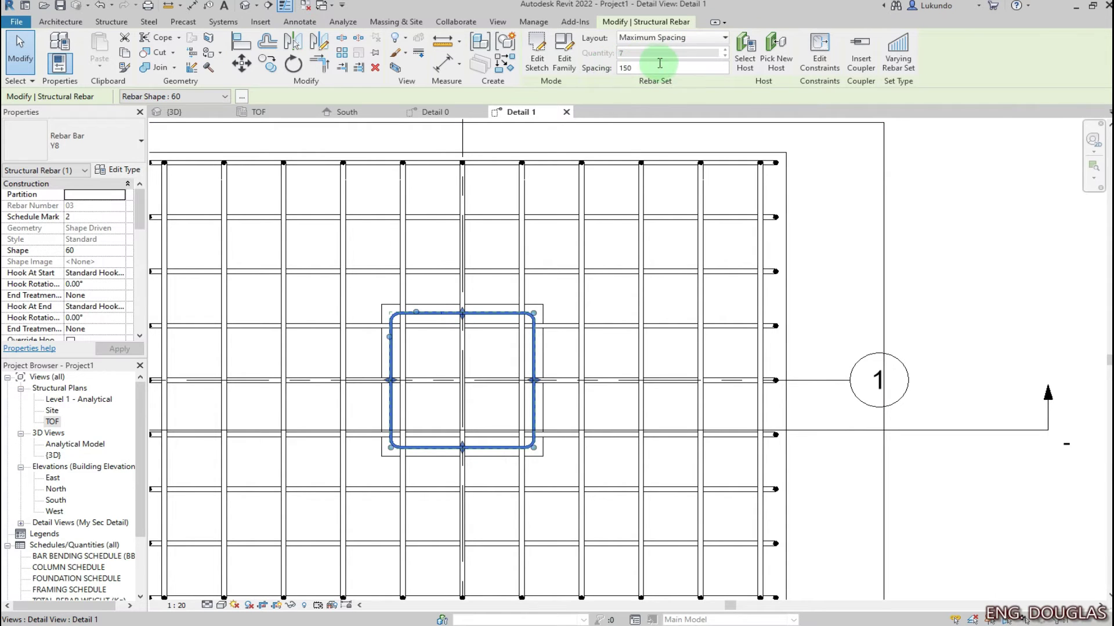
left_click(840, 237)
scroll(572, 273, "down", 3)
scroll(554, 335, "up", 3)
scroll(551, 334, "up", 2)
scroll(442, 257, "down", 2)
scroll(463, 274, "up", 4)
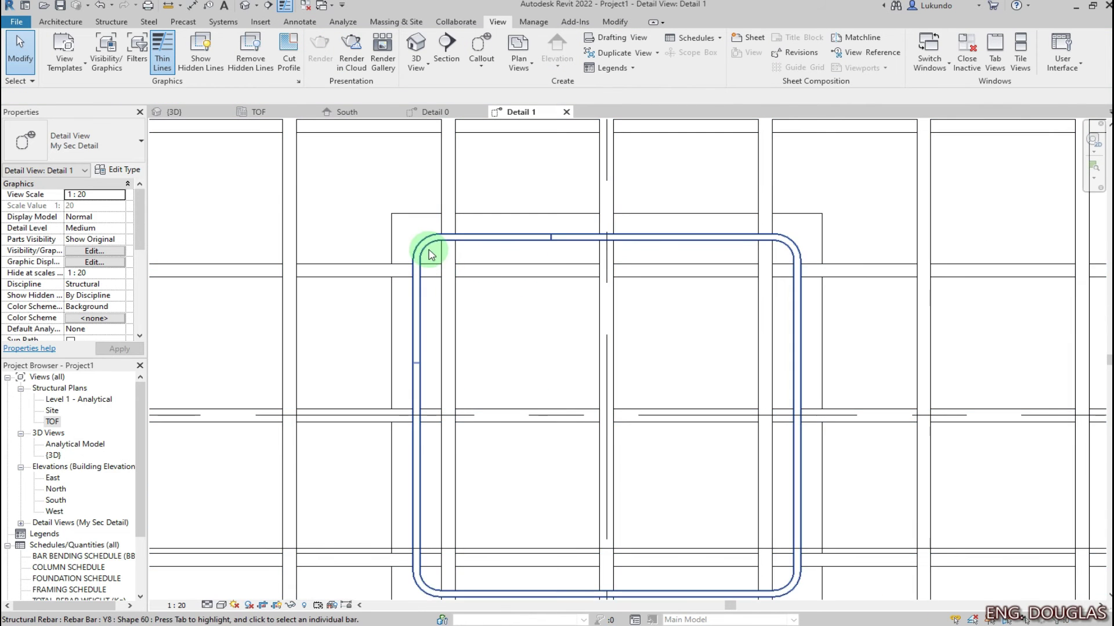
scroll(499, 284, "down", 3)
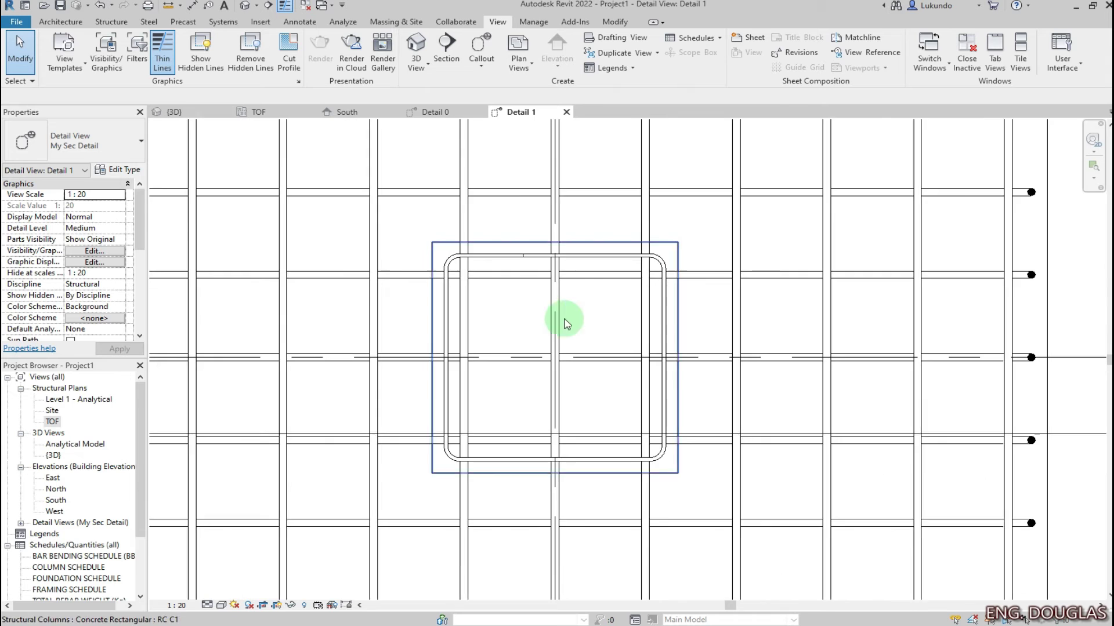
left_click(711, 254)
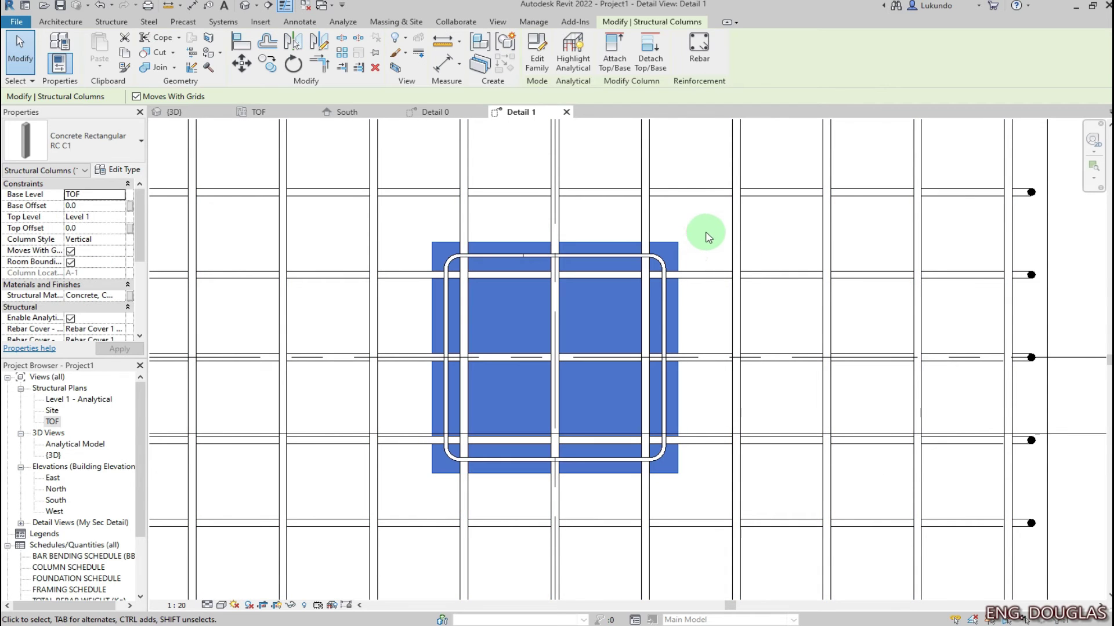
- Start new column rebar using Y12 bars with straight shape 20
left_click(711, 56)
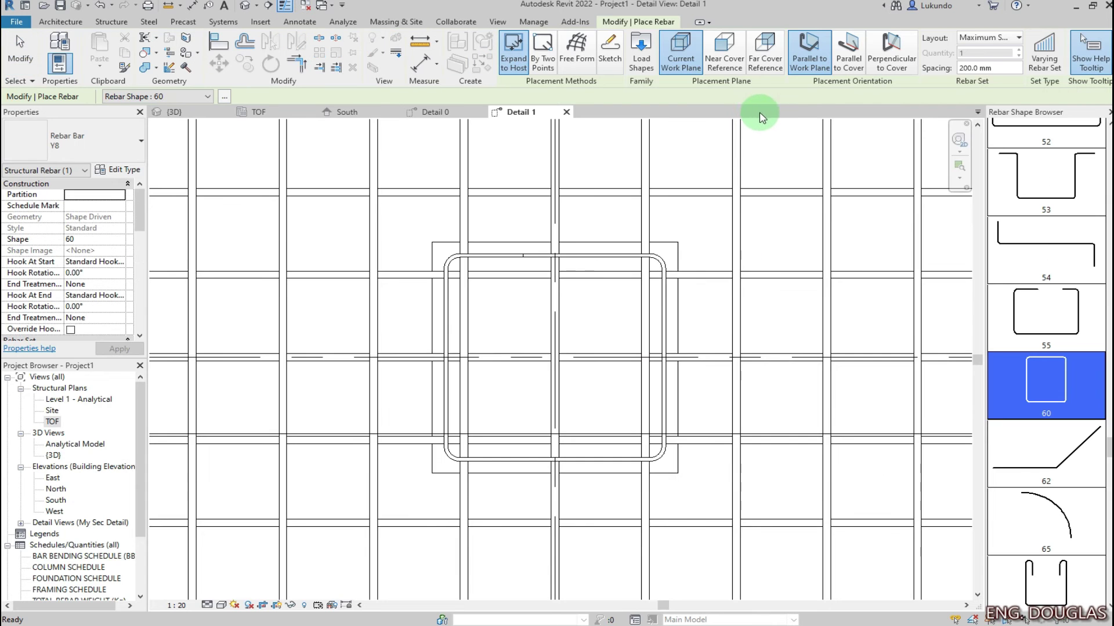
left_click(132, 149)
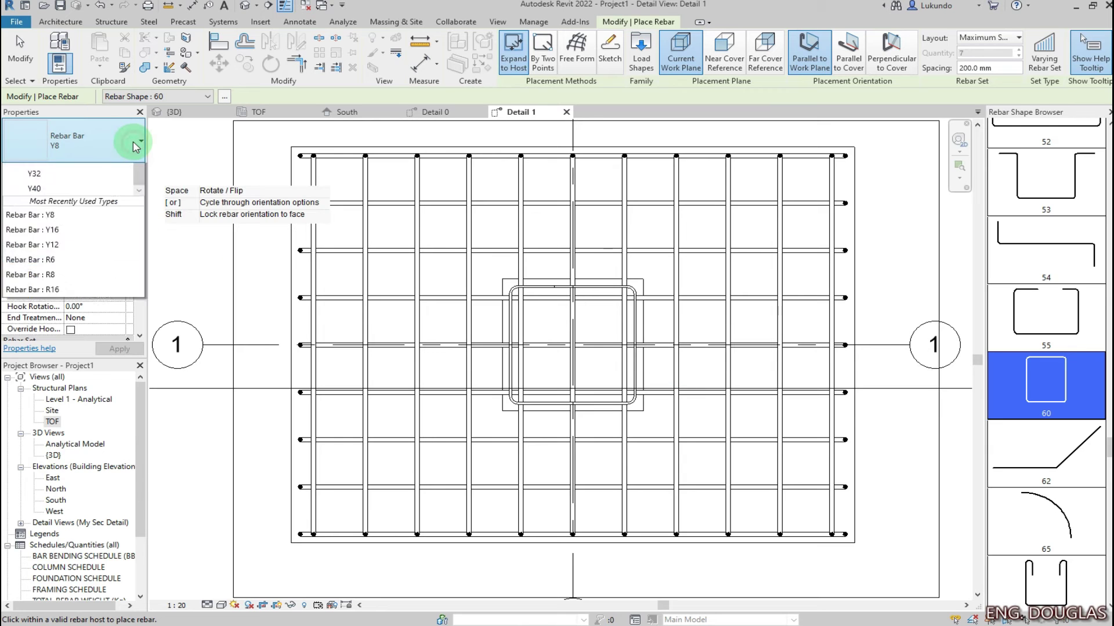
left_click(34, 306)
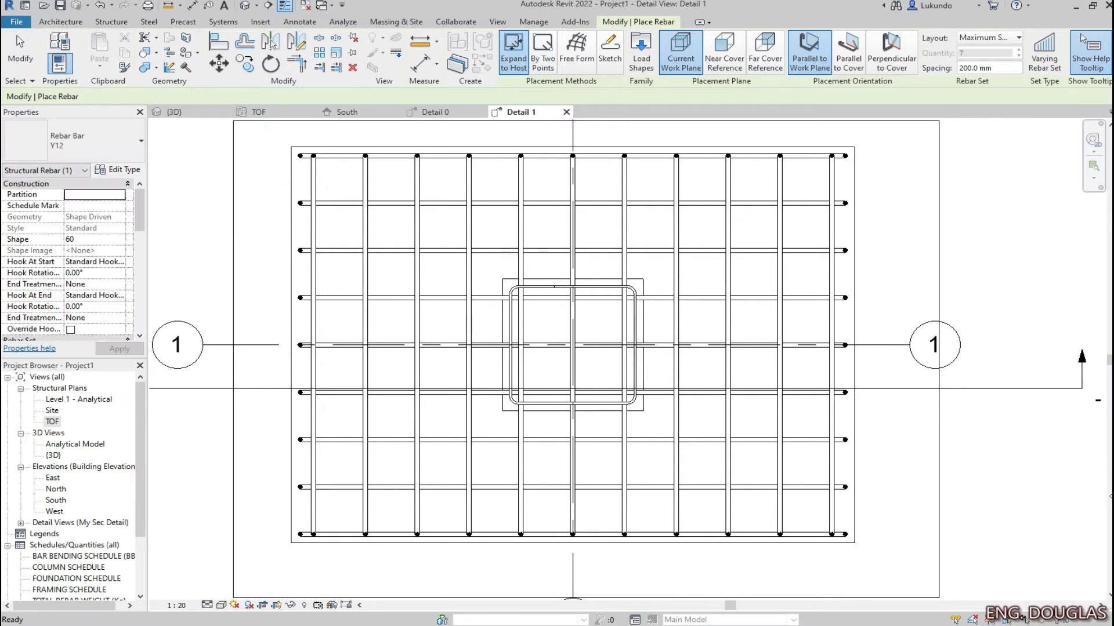
scroll(1061, 336, "up", 6)
scroll(1069, 344, "up", 5)
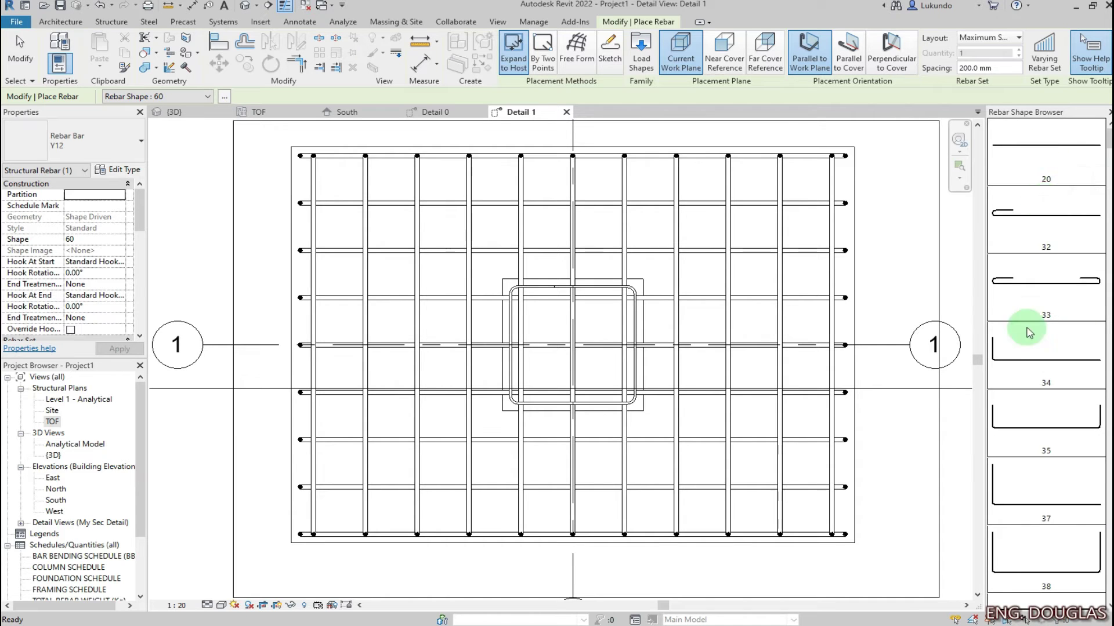
scroll(1020, 421, "down", 2)
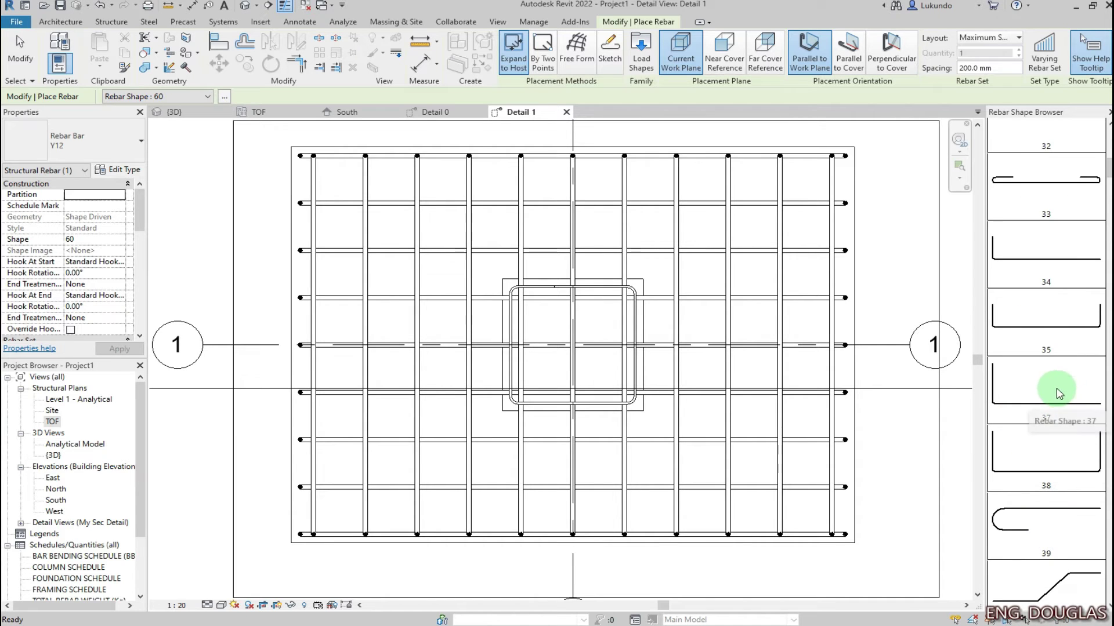
scroll(1061, 383, "up", 2)
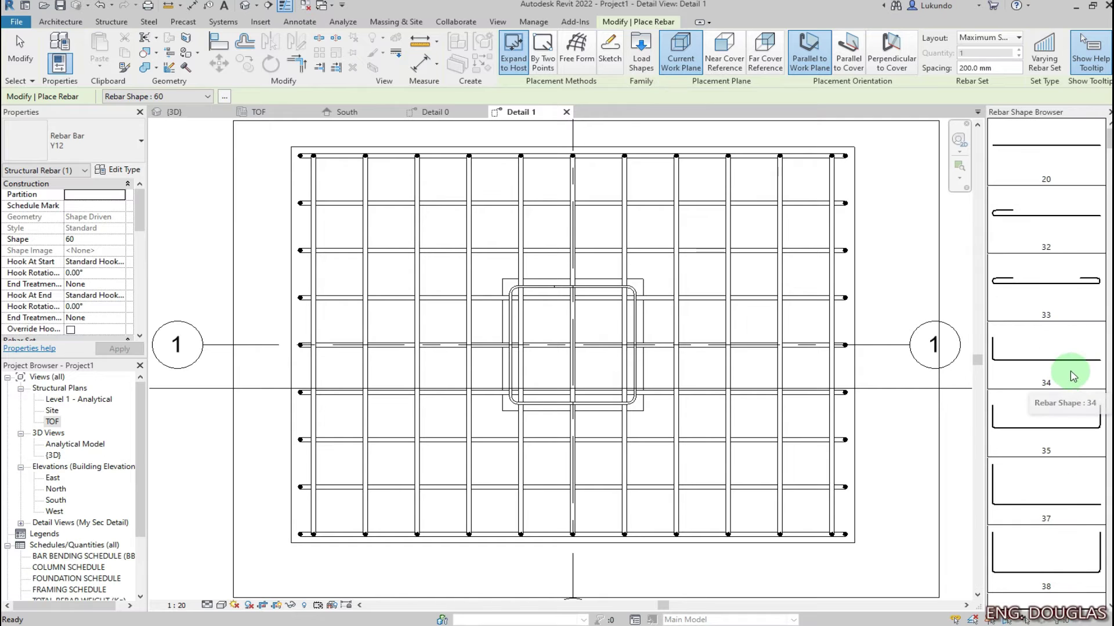
left_click(1044, 147)
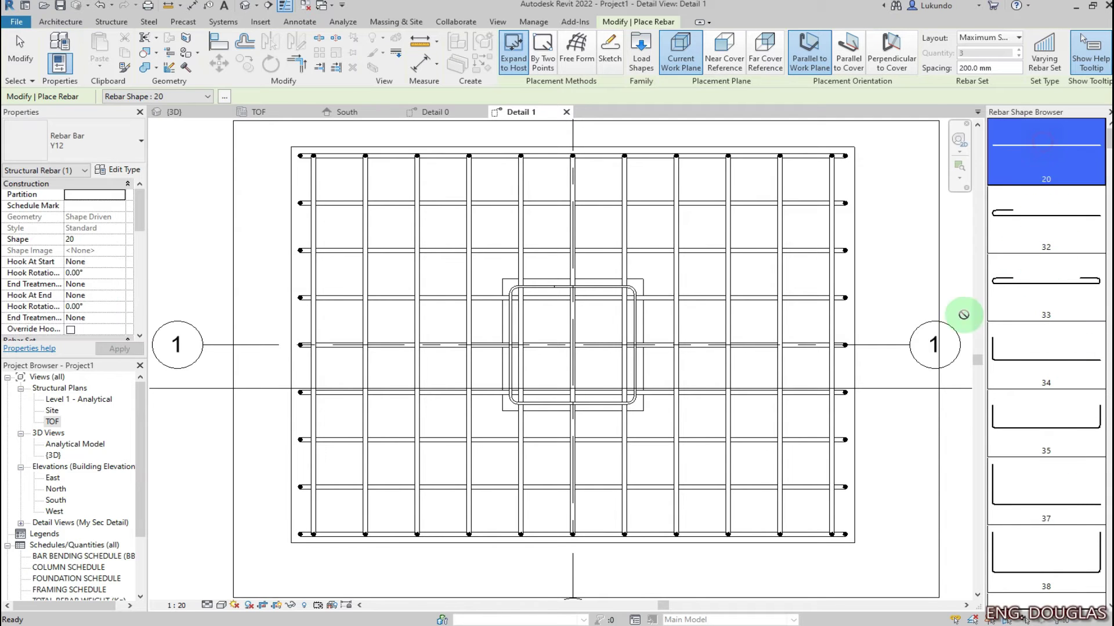
scroll(442, 418, "down", 2)
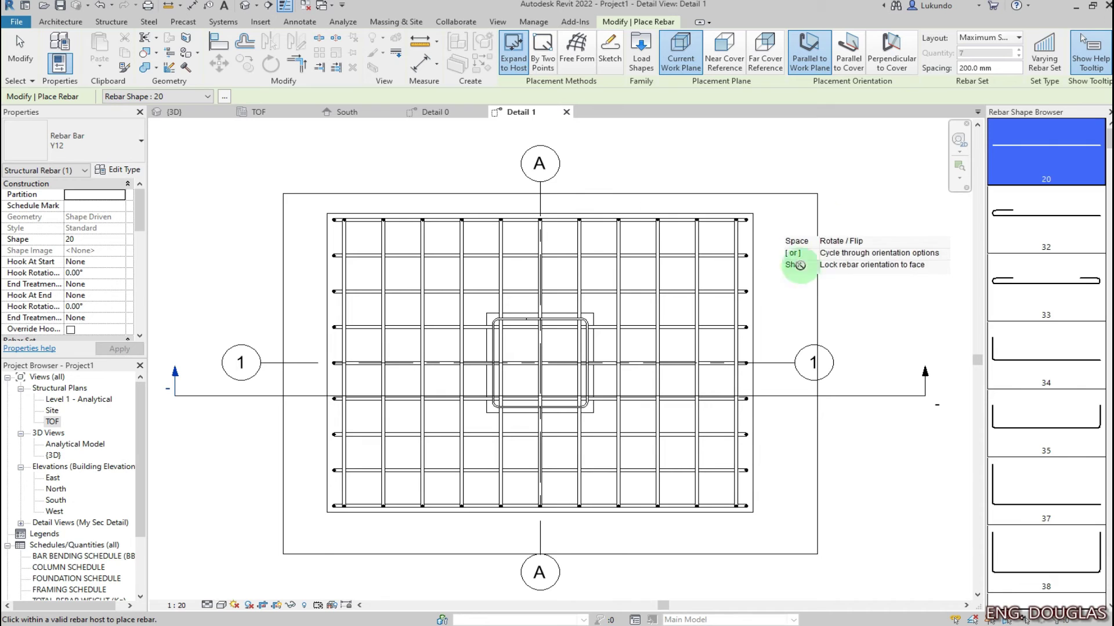
- Place a fixed-number set perpendicular to cover inside the column ties
left_click(1018, 38)
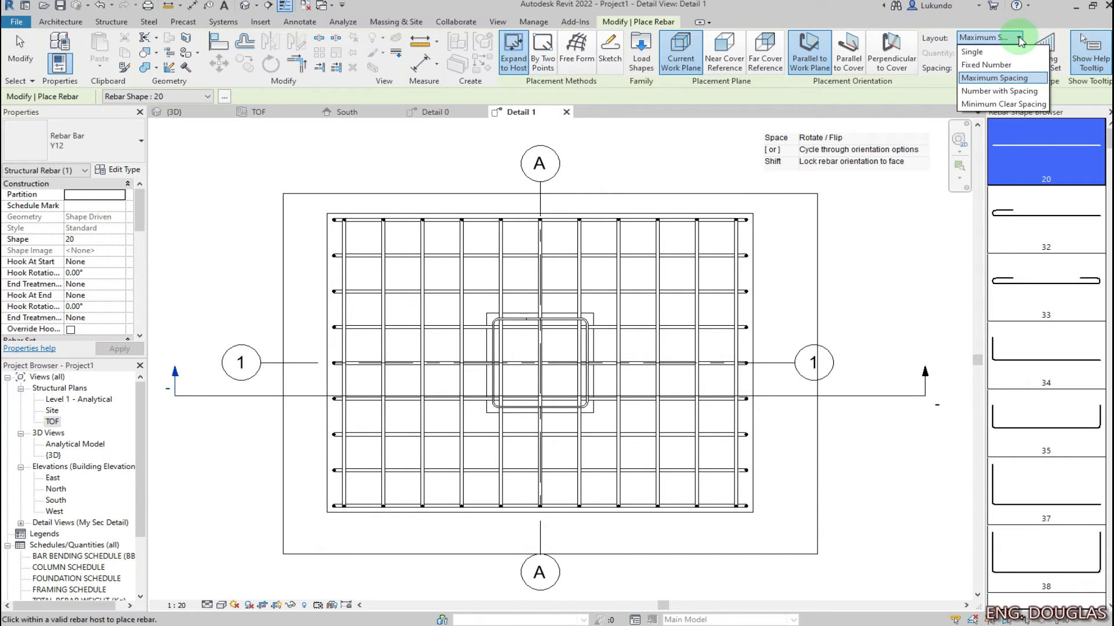
left_click(989, 66)
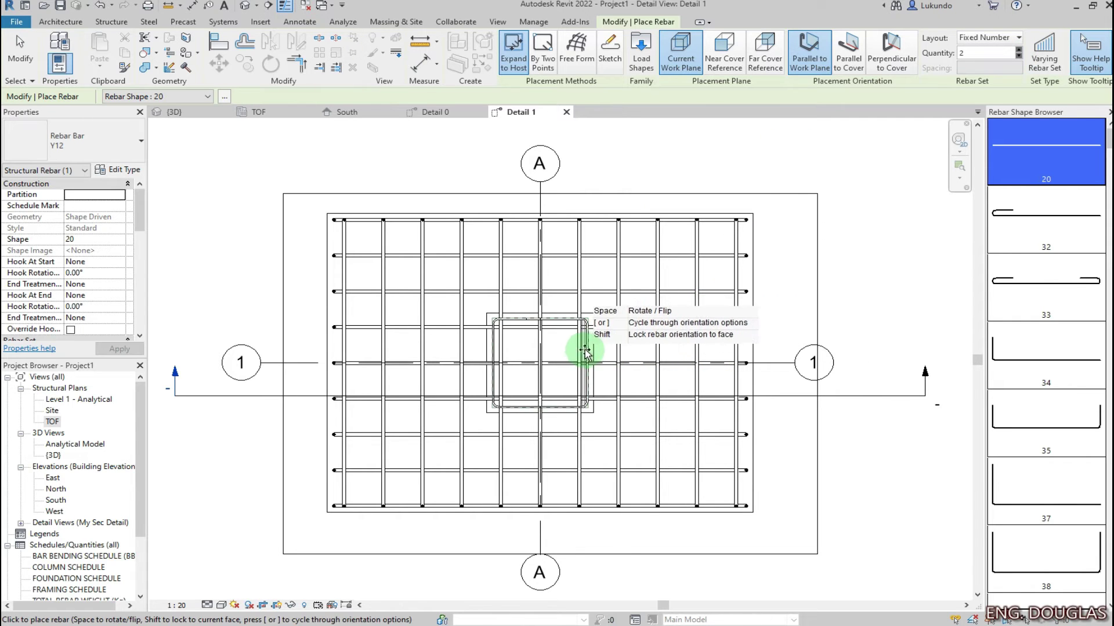
left_click(848, 55)
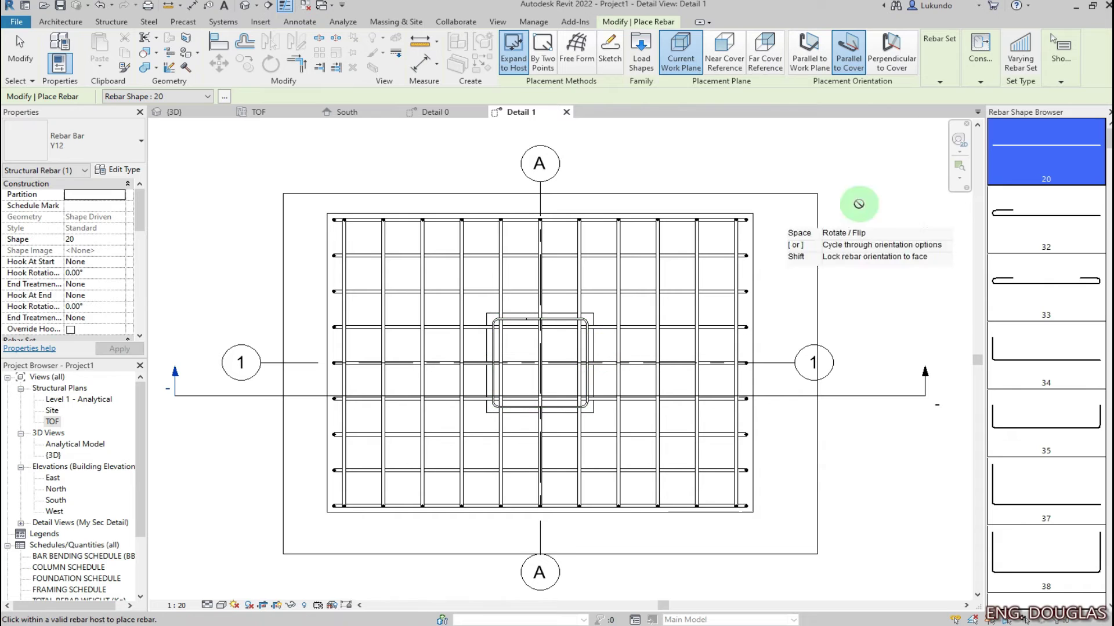
left_click(892, 55)
scroll(583, 361, "up", 5)
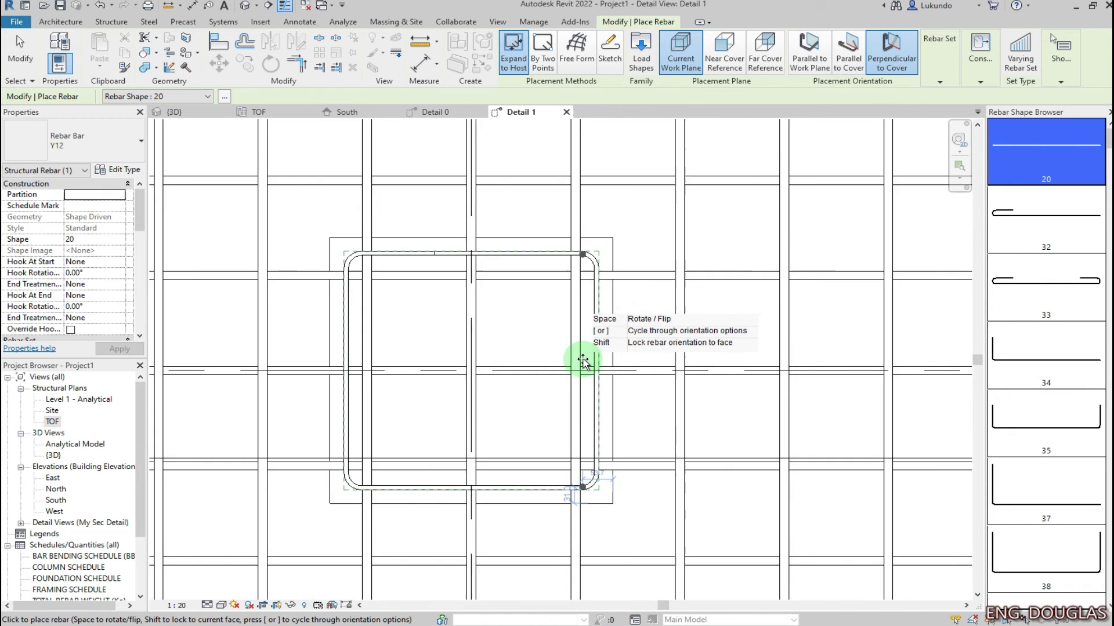
scroll(583, 360, "up", 2)
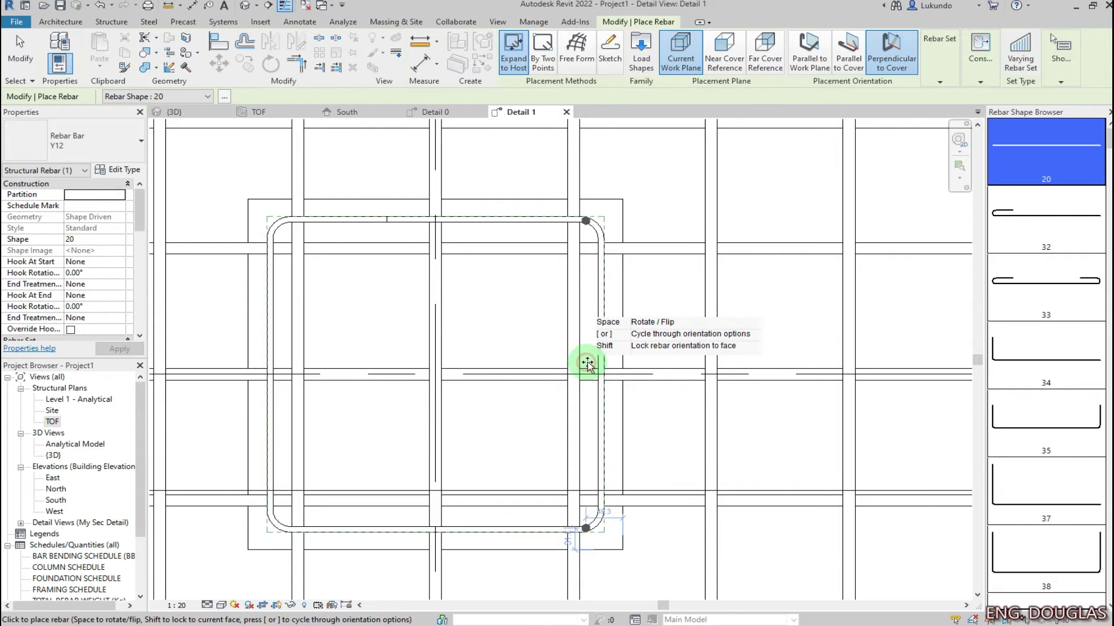
left_click(586, 364)
left_click(20, 52)
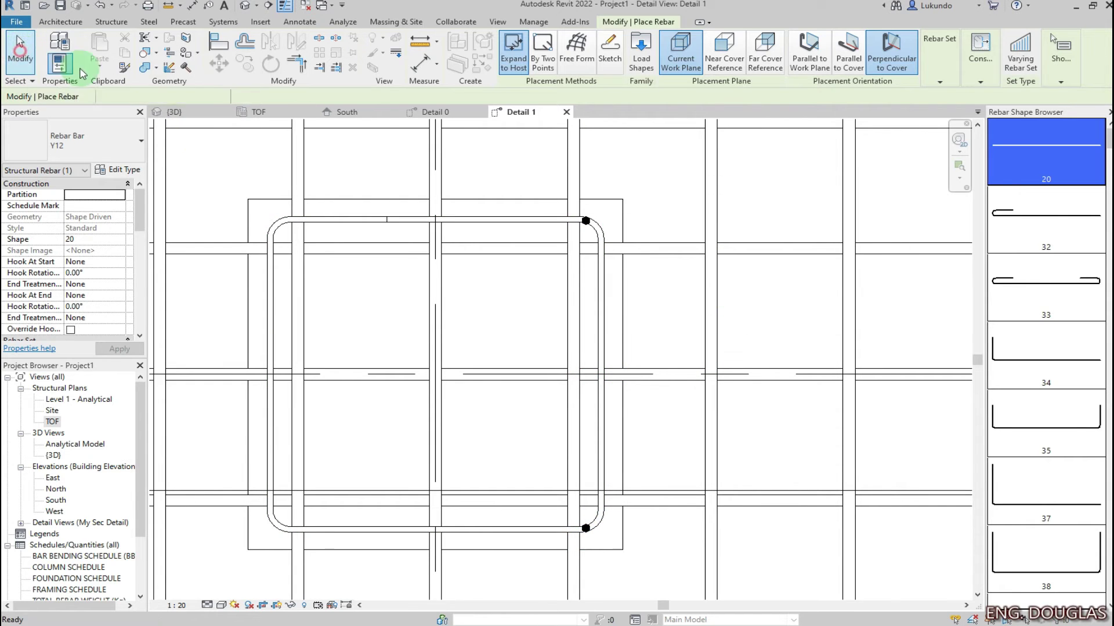
scroll(665, 293, "up", 2)
scroll(589, 199, "up", 3)
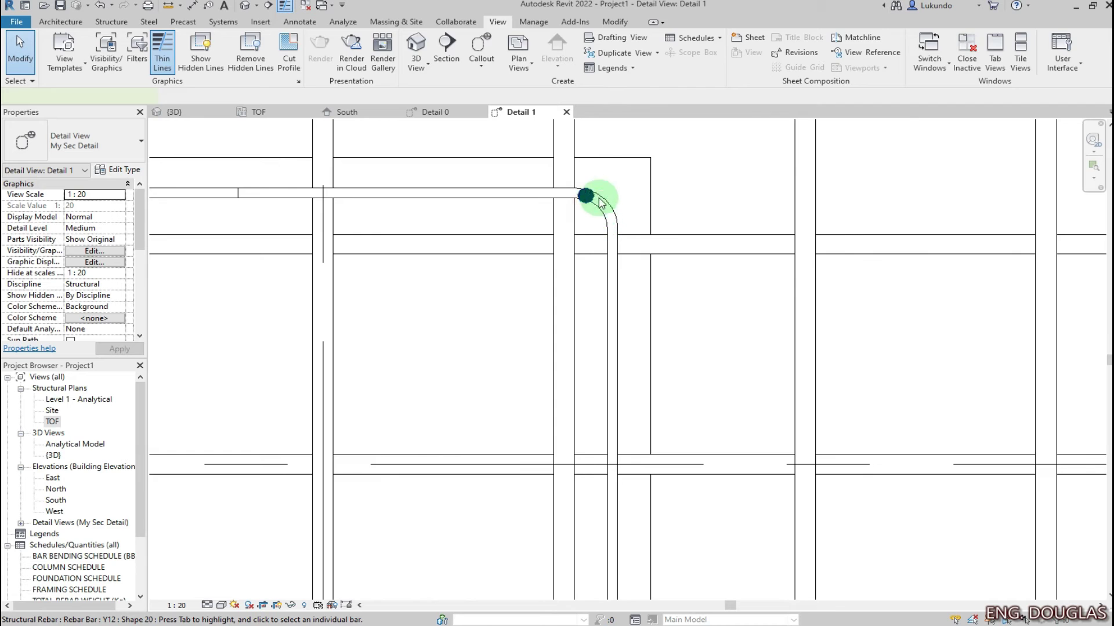
- Drag the two Y12 starter bars into the corners of the column tie
left_click(600, 203)
scroll(591, 221, "up", 3)
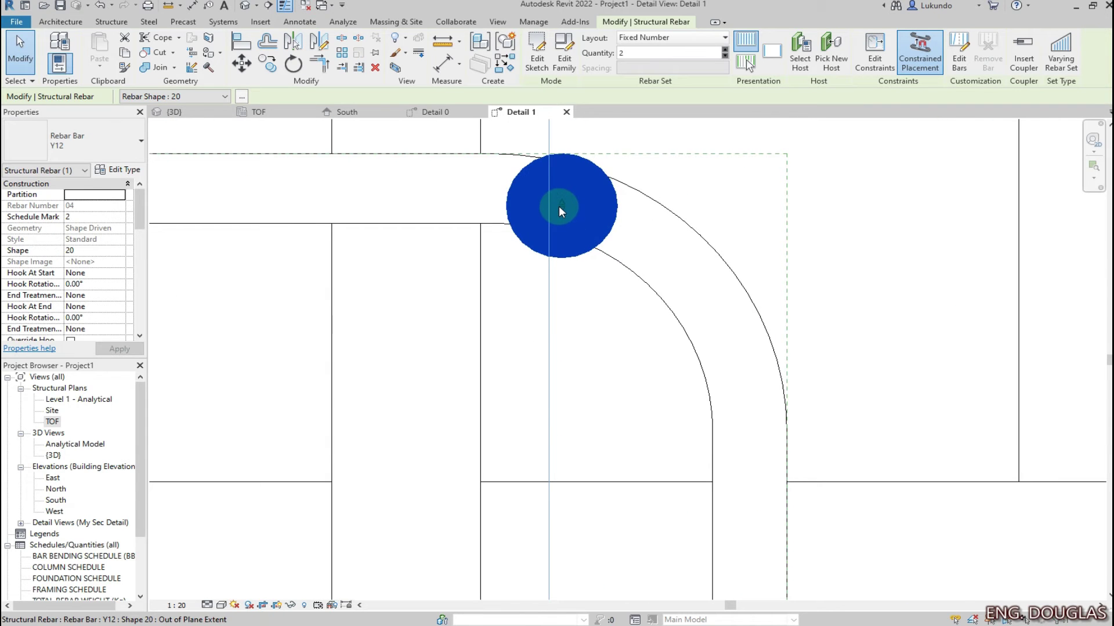
left_click_drag(561, 211, 560, 353)
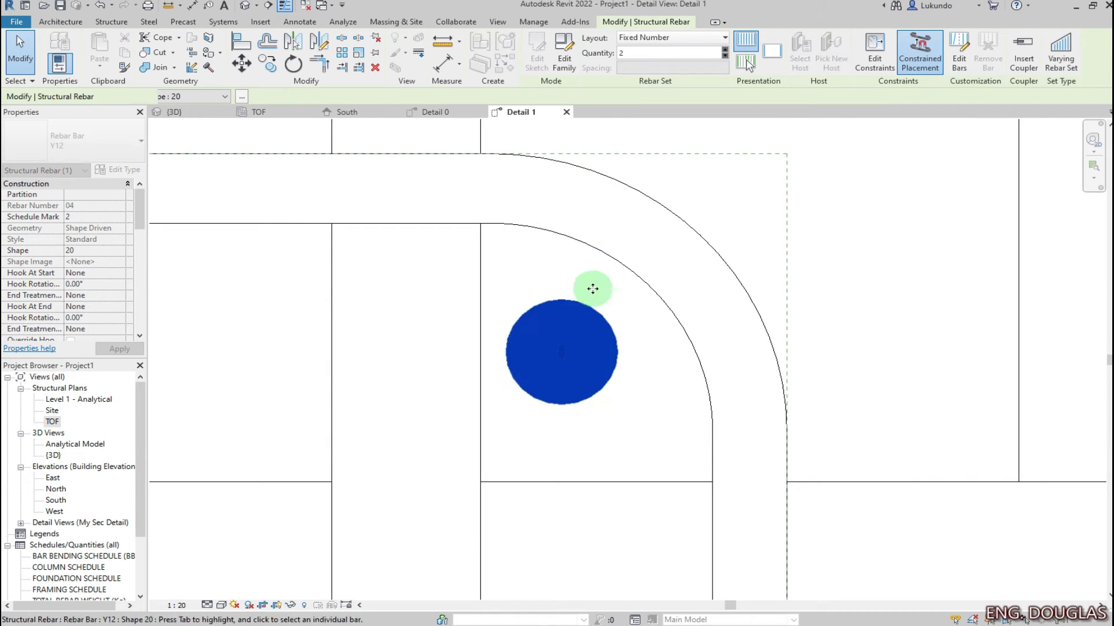
scroll(615, 232, "down", 2)
scroll(611, 220, "down", 4)
scroll(606, 406, "up", 4)
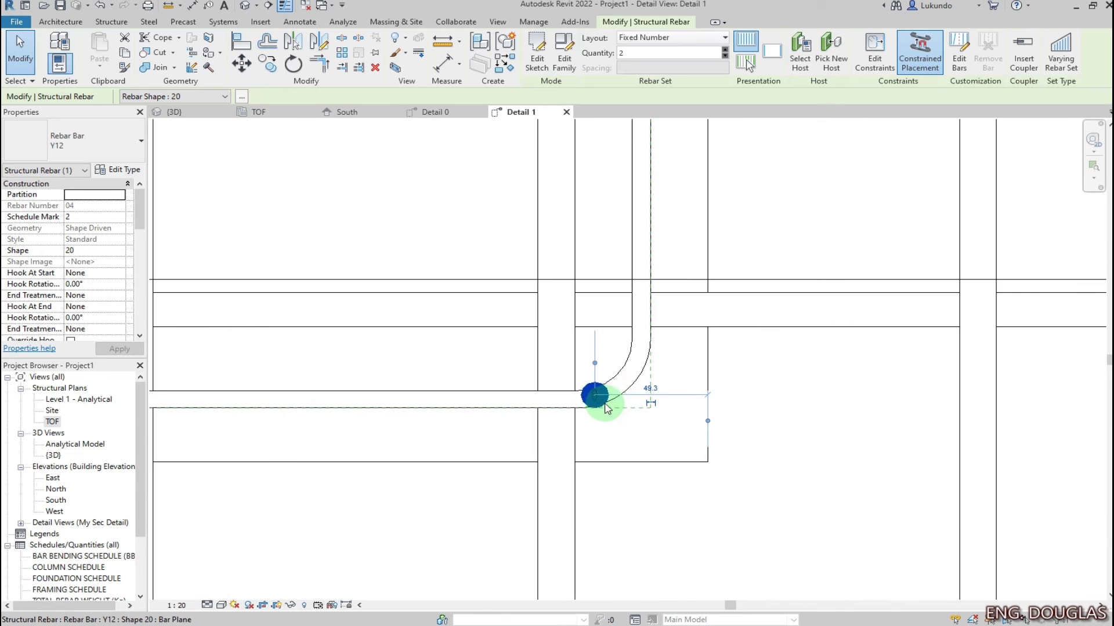
left_click_drag(591, 313, 591, 309)
scroll(867, 398, "down", 5)
key("Escape")
- Bring up the Detail 0 section view
scroll(586, 510, "up", 1)
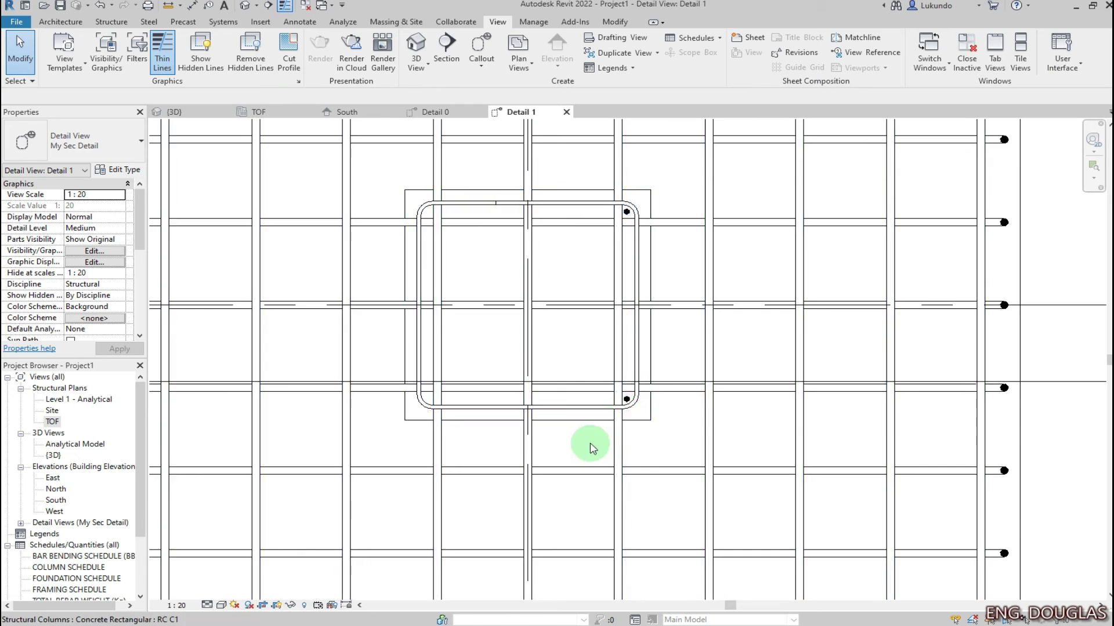
scroll(579, 325, "down", 3)
scroll(544, 377, "up", 2)
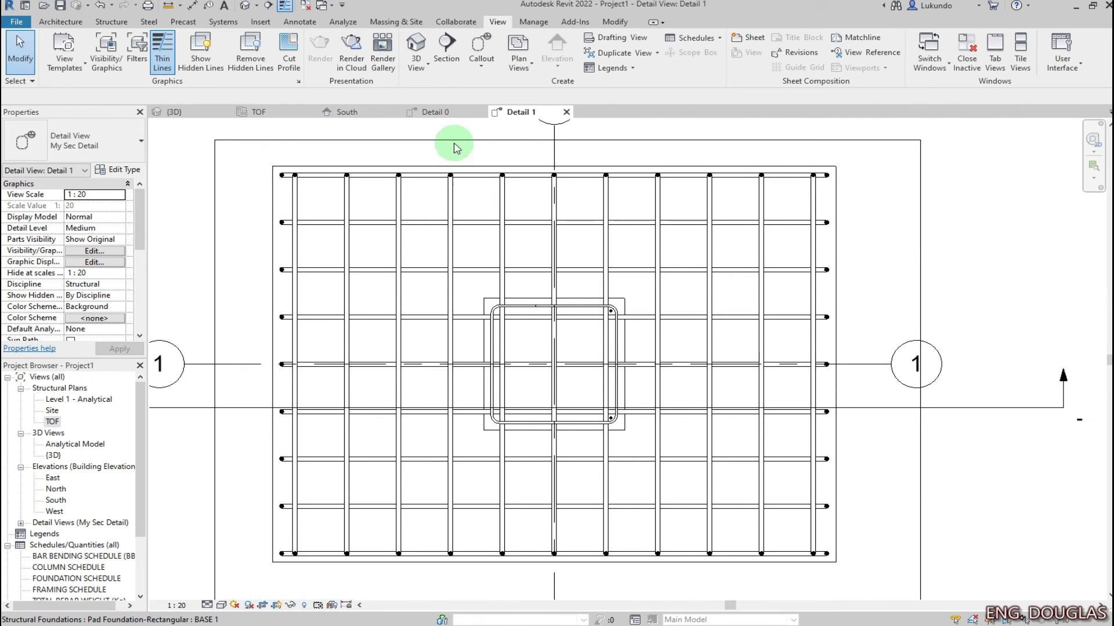
left_click(436, 114)
- Edit the Y12 starter bar's sketch and extend its vertical line down into the footing
scroll(516, 298, "up", 5)
scroll(575, 334, "down", 1)
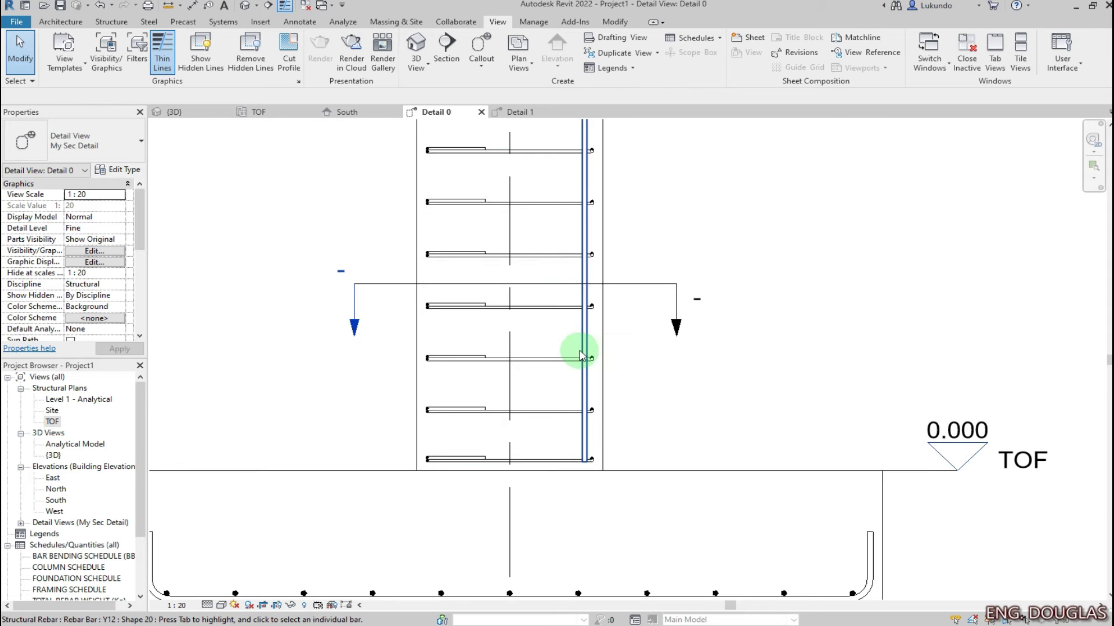
scroll(550, 344, "up", 1)
scroll(531, 363, "down", 2)
scroll(548, 348, "up", 1)
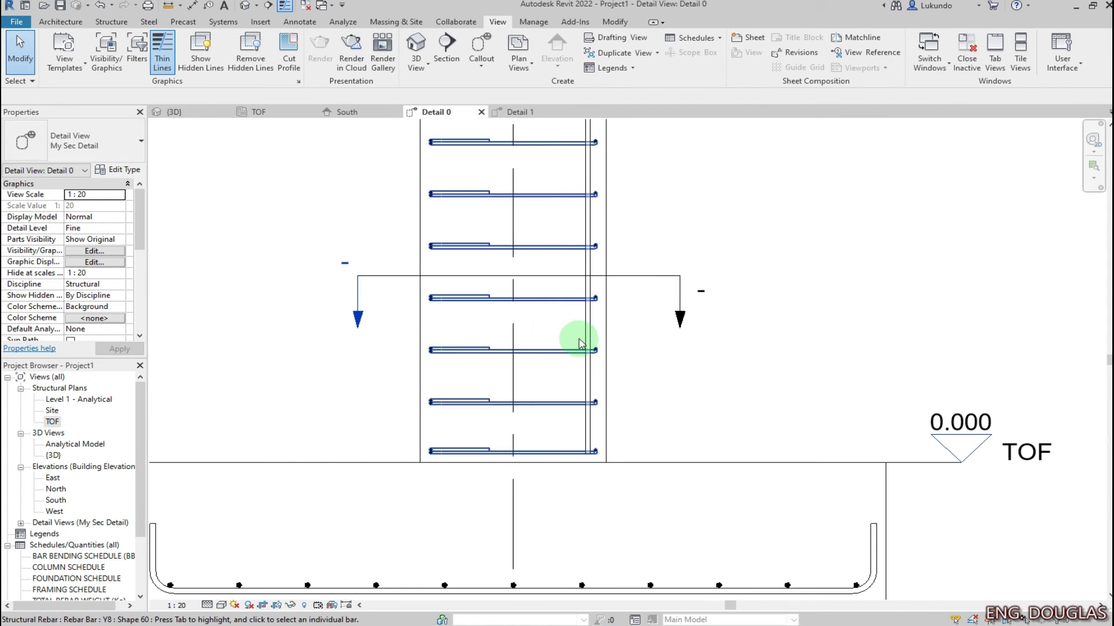
left_click(549, 351)
scroll(522, 377, "down", 2)
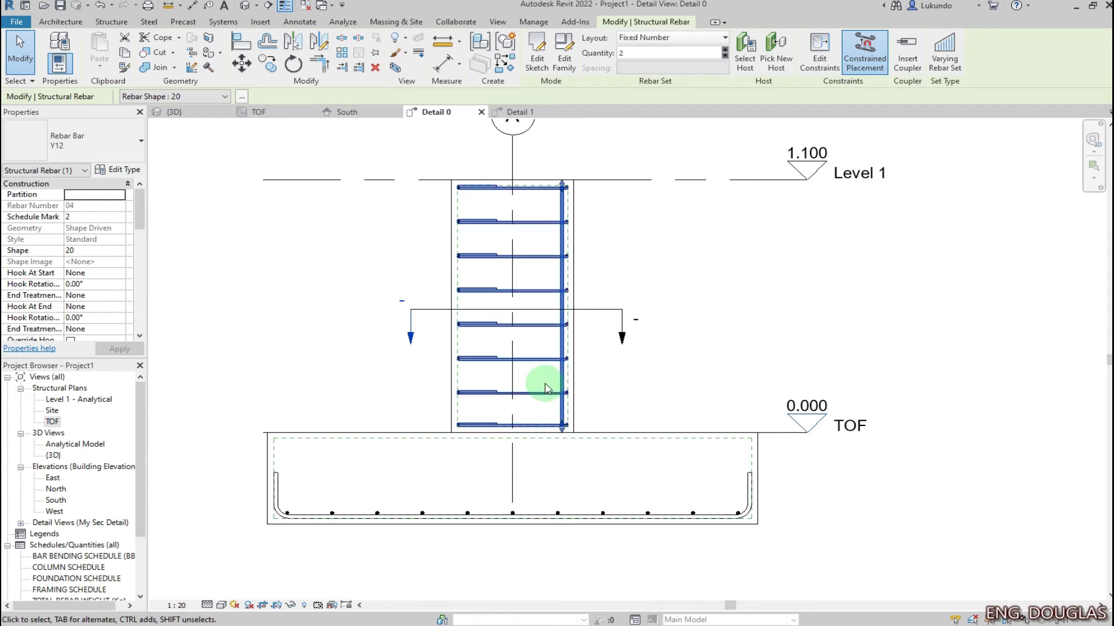
left_click(534, 52)
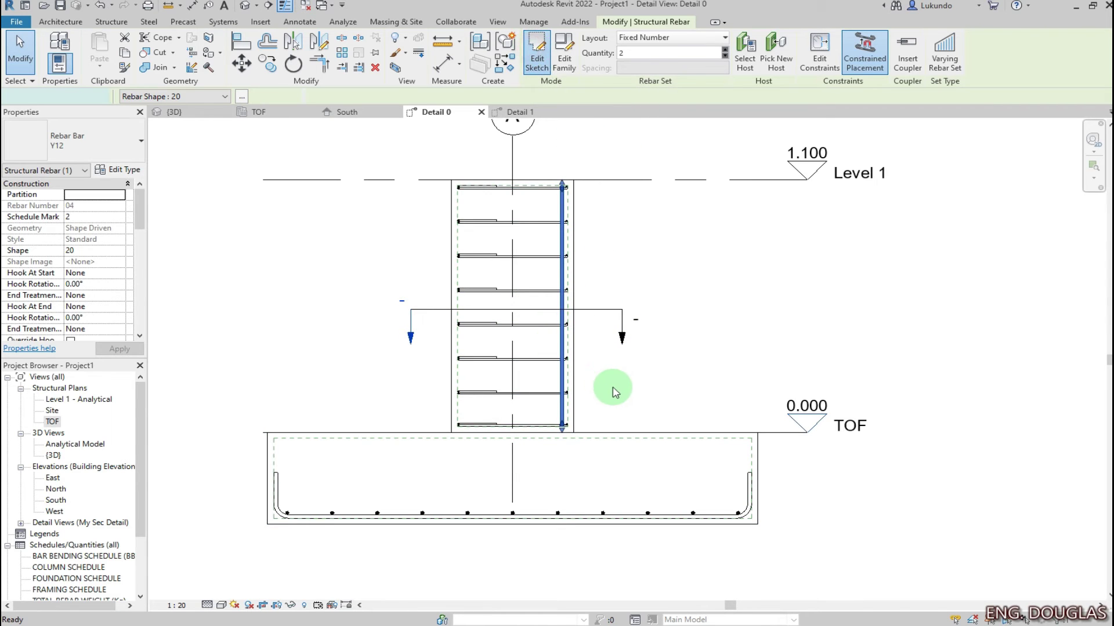
scroll(560, 434, "up", 1)
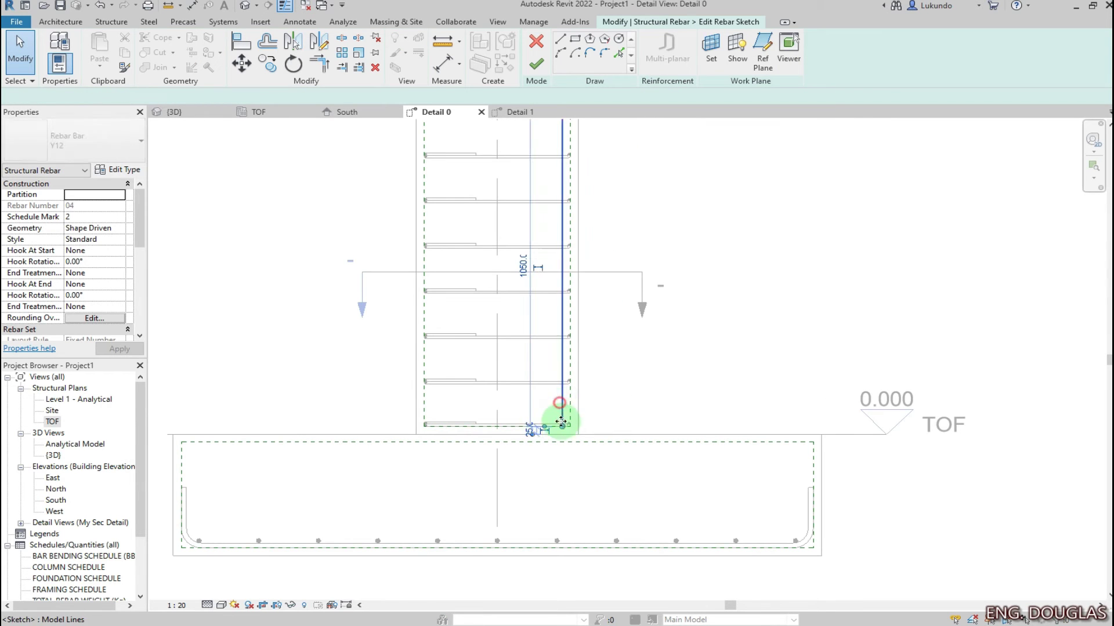
left_click(560, 421)
left_click_drag(563, 453, 560, 527)
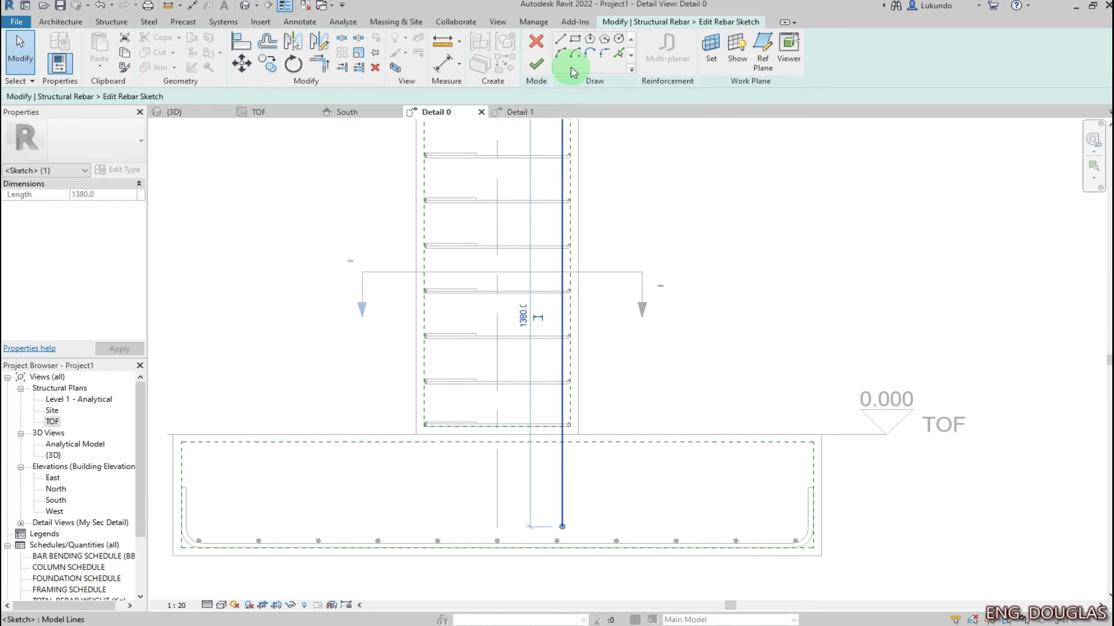
- Add a 500-long horizontal bottom leg to the bar and finish the sketch
left_click(560, 40)
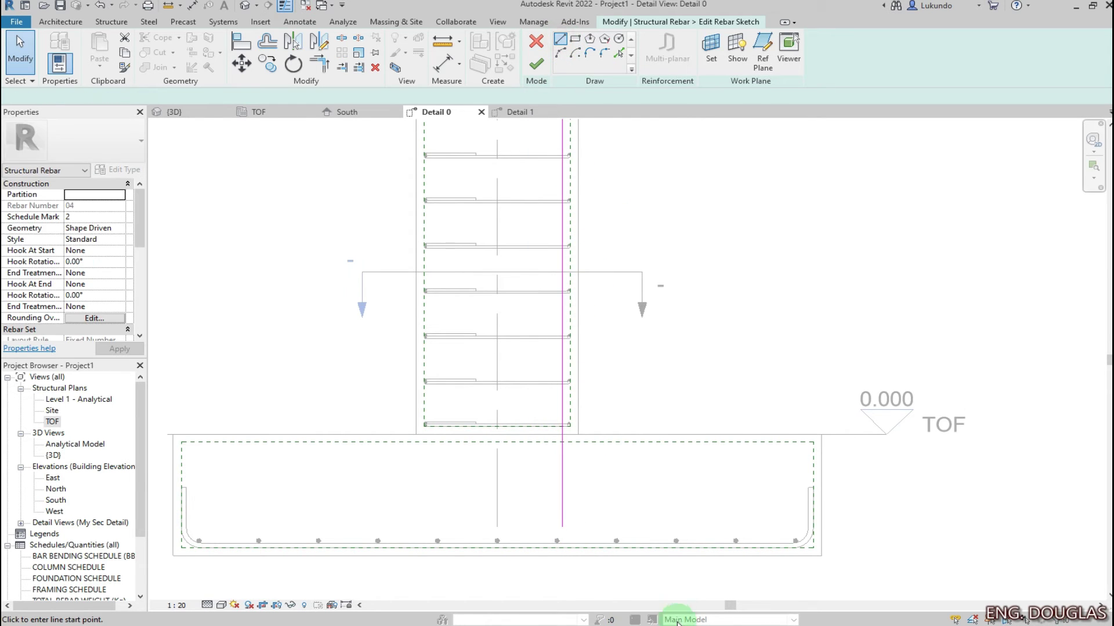
left_click(562, 528)
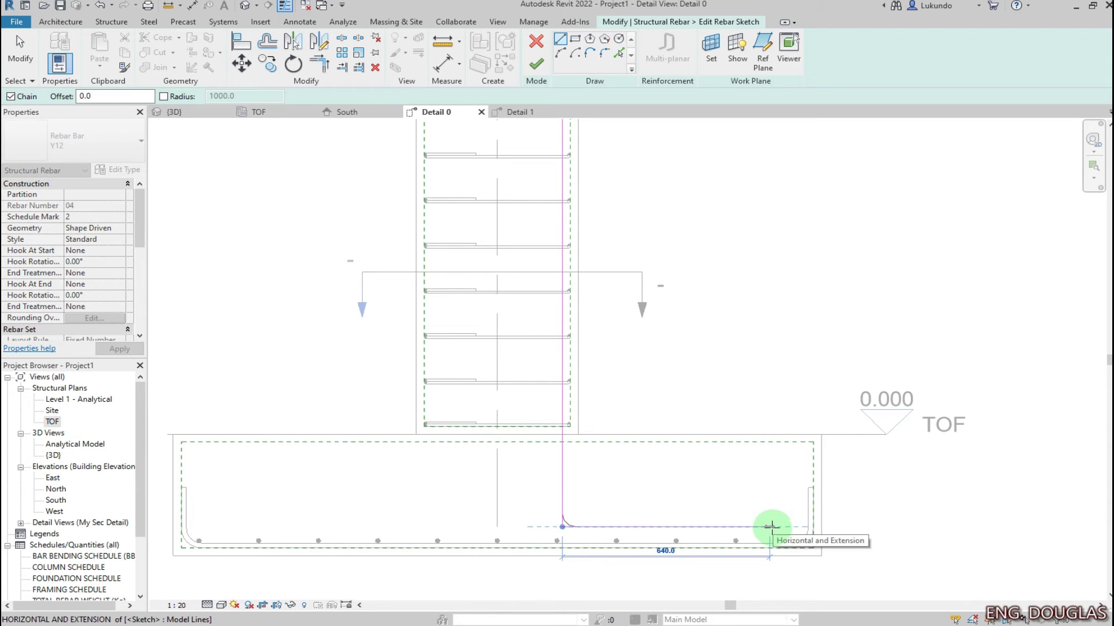
type("500")
key("Return")
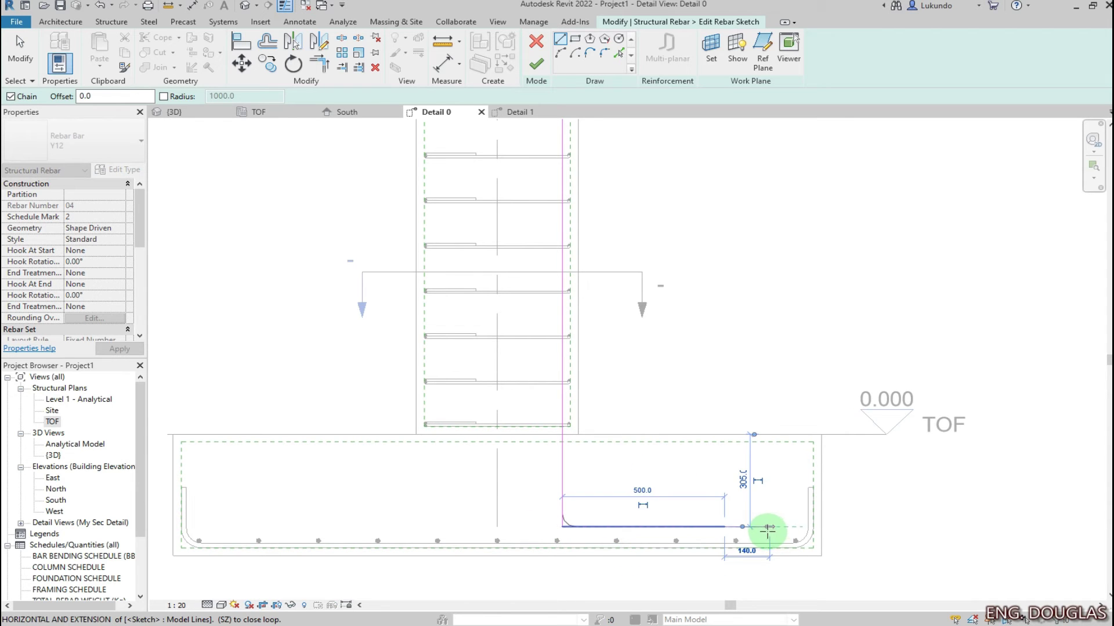
left_click(538, 67)
- Mirror the Y12 L-shaped starter bar to the opposite column face
left_click(744, 313)
scroll(524, 534, "down", 2)
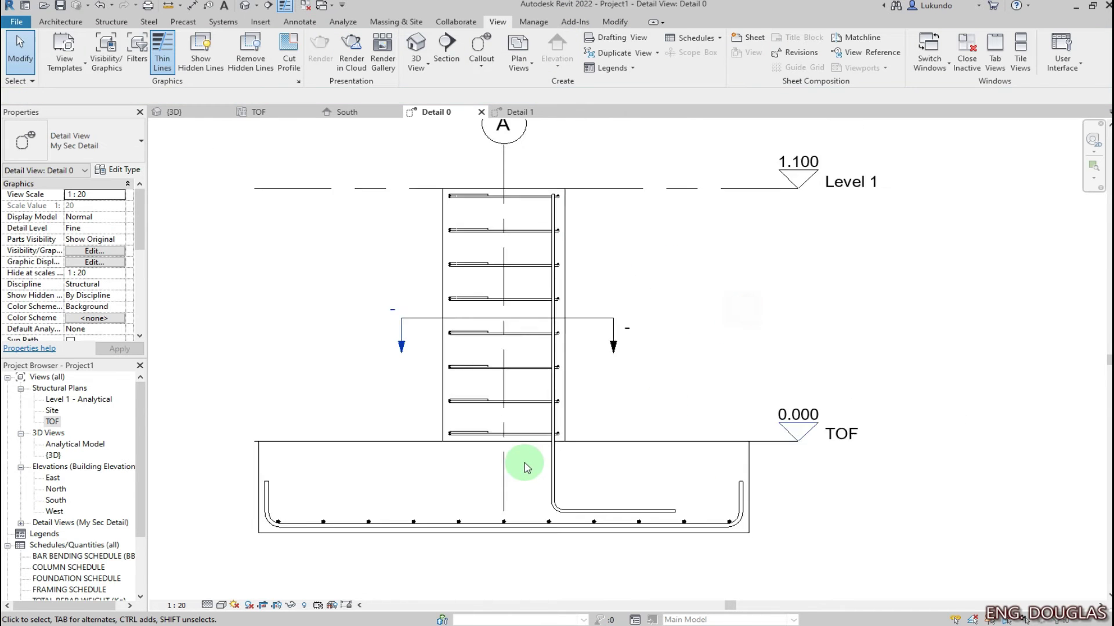
scroll(517, 440, "up", 2)
left_click(592, 410)
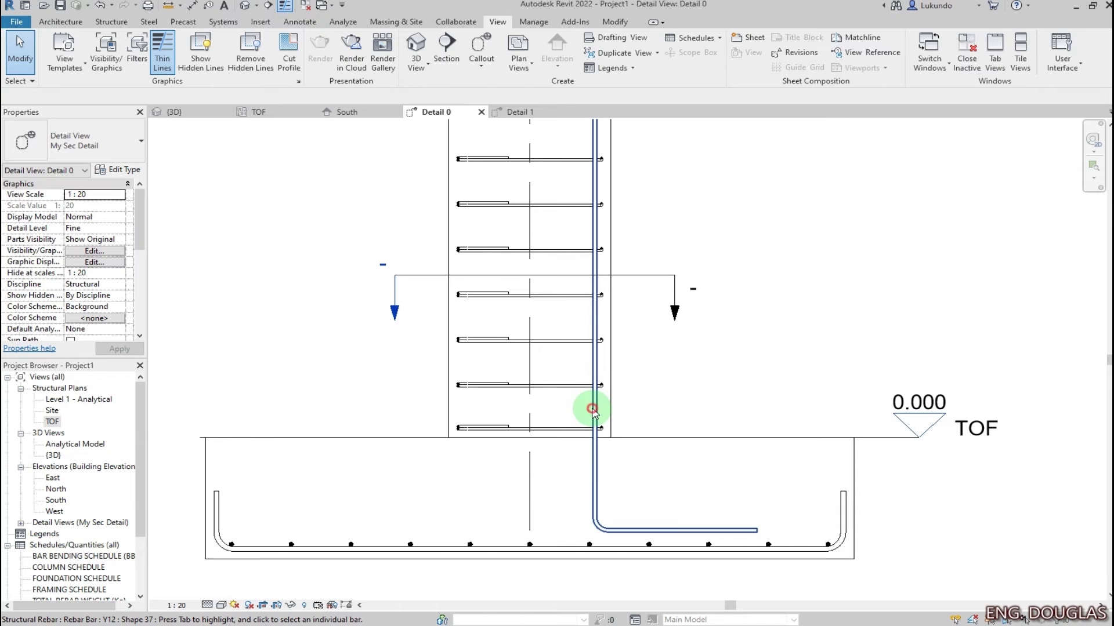
key("m")
key("m")
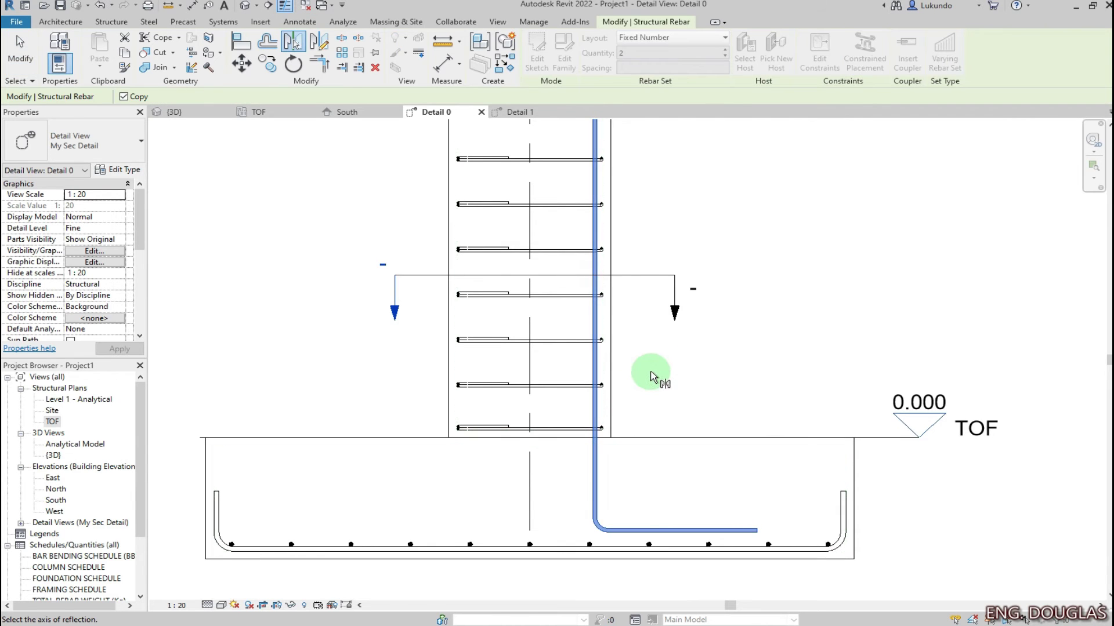
scroll(654, 373, "down", 3)
scroll(641, 298, "up", 1)
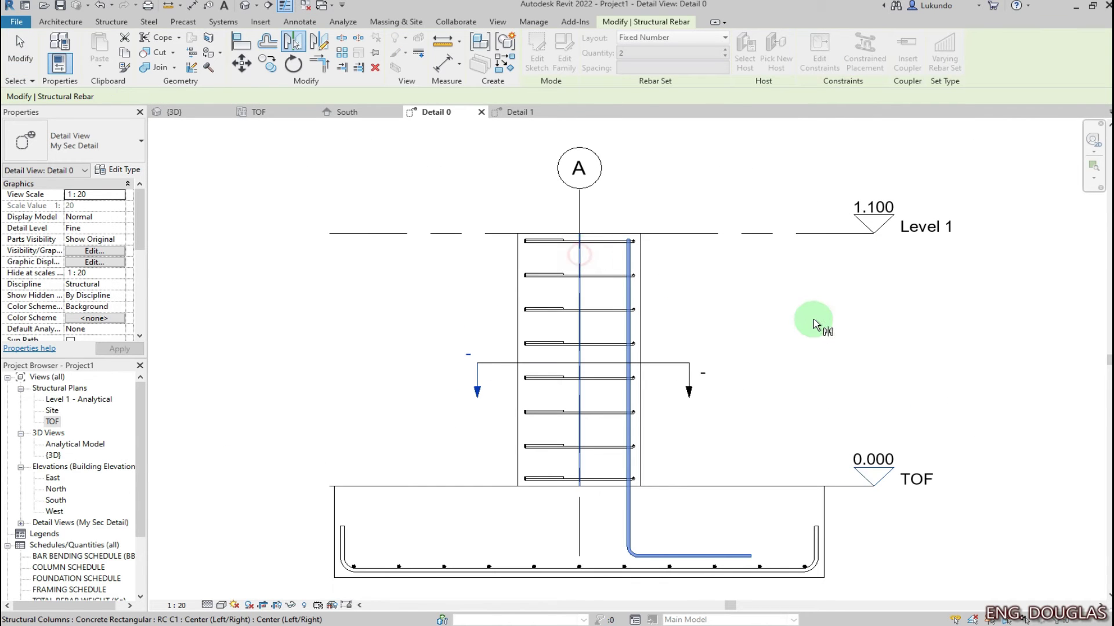
scroll(462, 380, "down", 2)
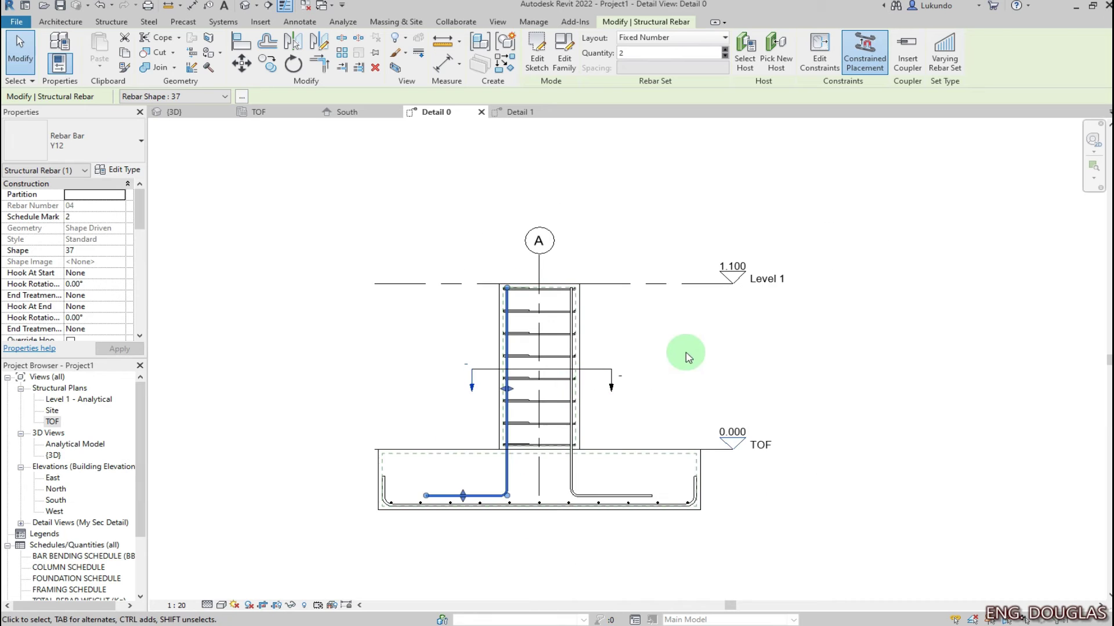
left_click(719, 350)
scroll(480, 510, "up", 3)
scroll(749, 477, "up", 3)
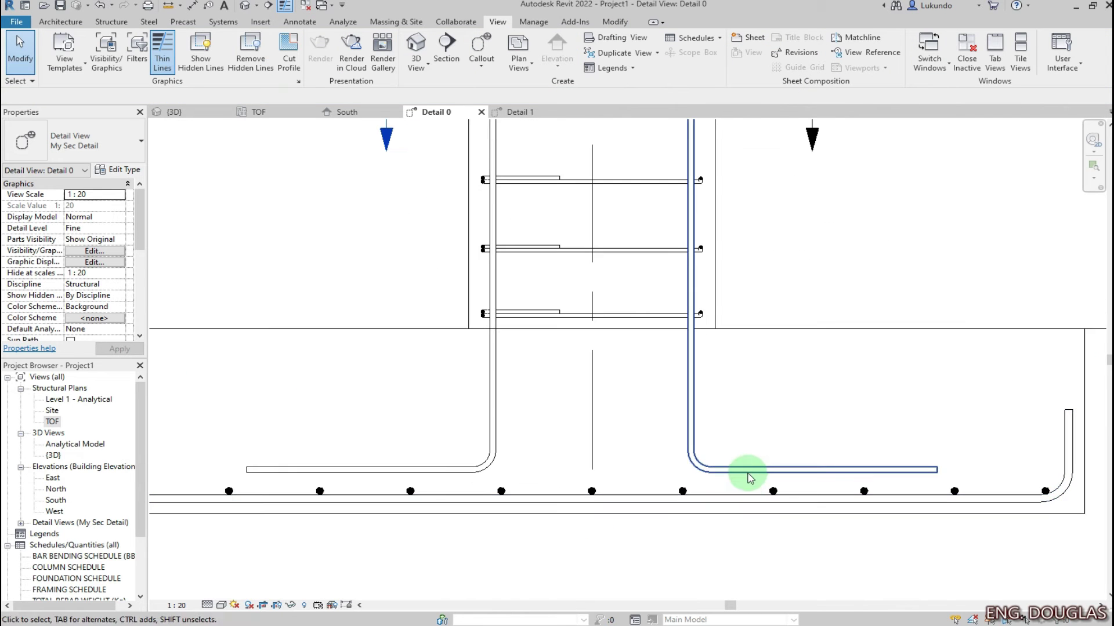
- Lower the right L-bar onto the bottom mat and delete the misplaced left copy
left_click(808, 486)
scroll(821, 478, "up", 1)
left_click_drag(824, 471, 825, 485)
left_click(801, 435)
scroll(539, 382, "down", 3)
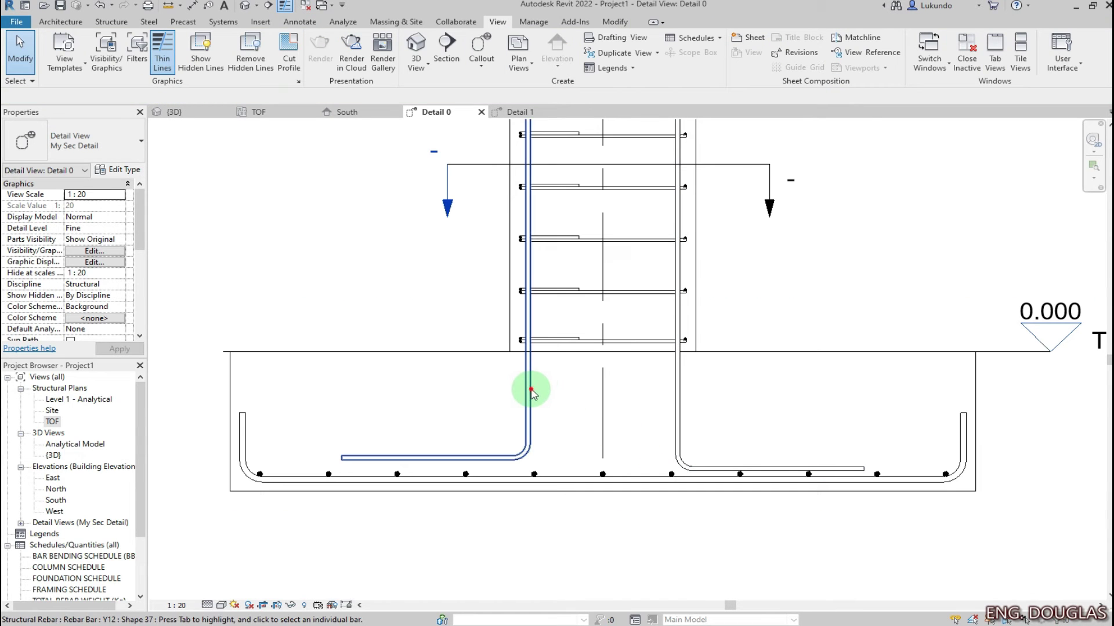
left_click(532, 392)
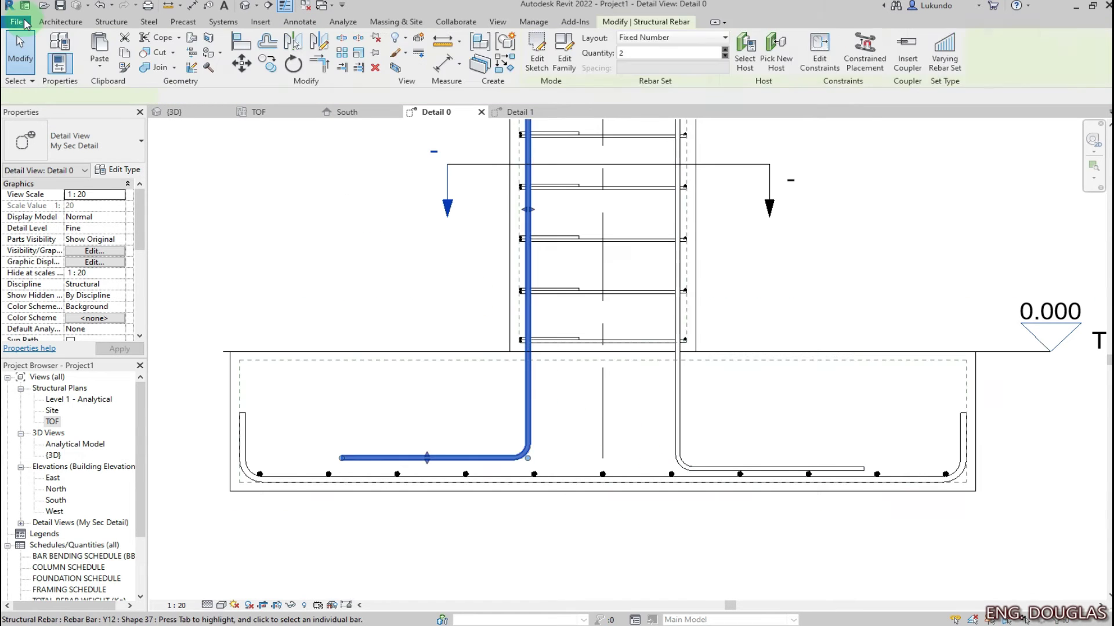
left_click(376, 68)
scroll(552, 443, "down", 2)
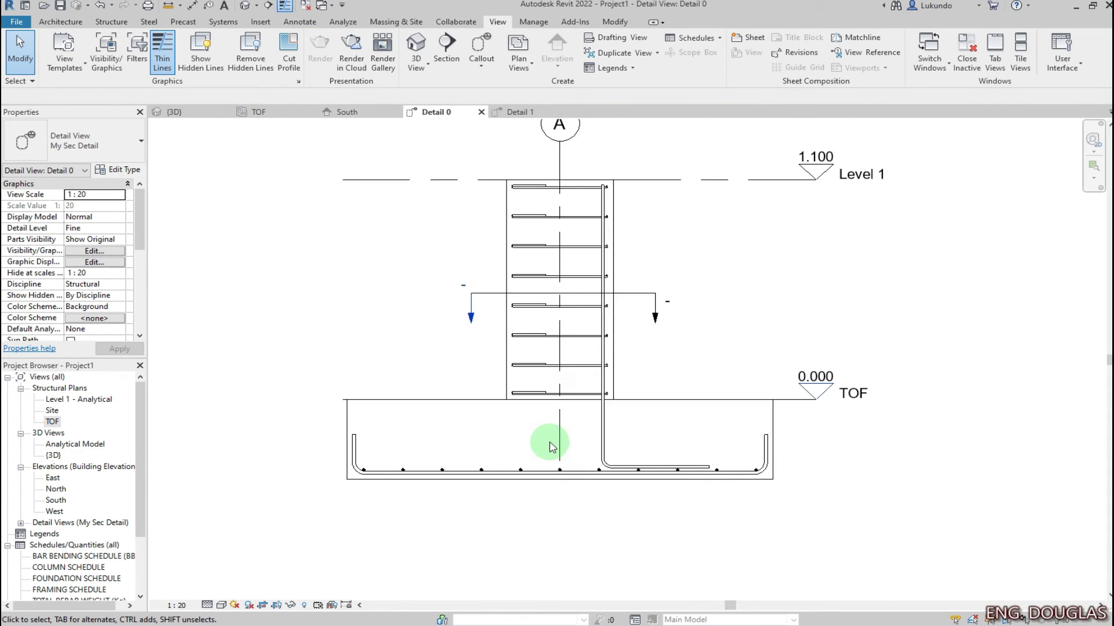
- Mirror the lowered Y12 L-bar about grid A with Copy onto the left column face
left_click(608, 407)
key("m")
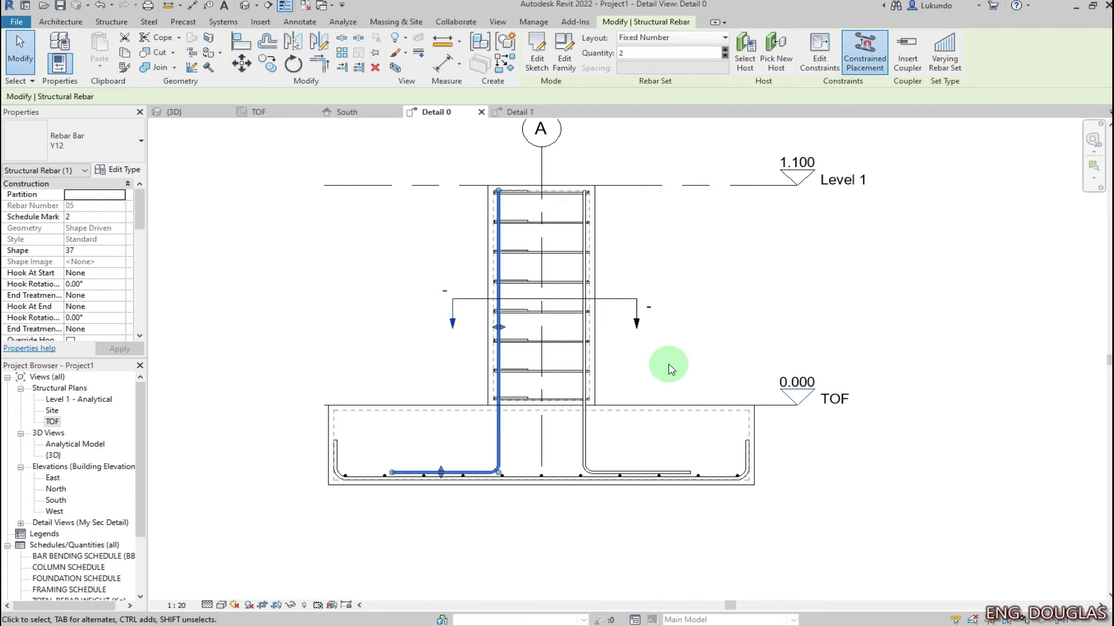
left_click(703, 324)
scroll(525, 322, "up", 2)
scroll(567, 368, "down", 3)
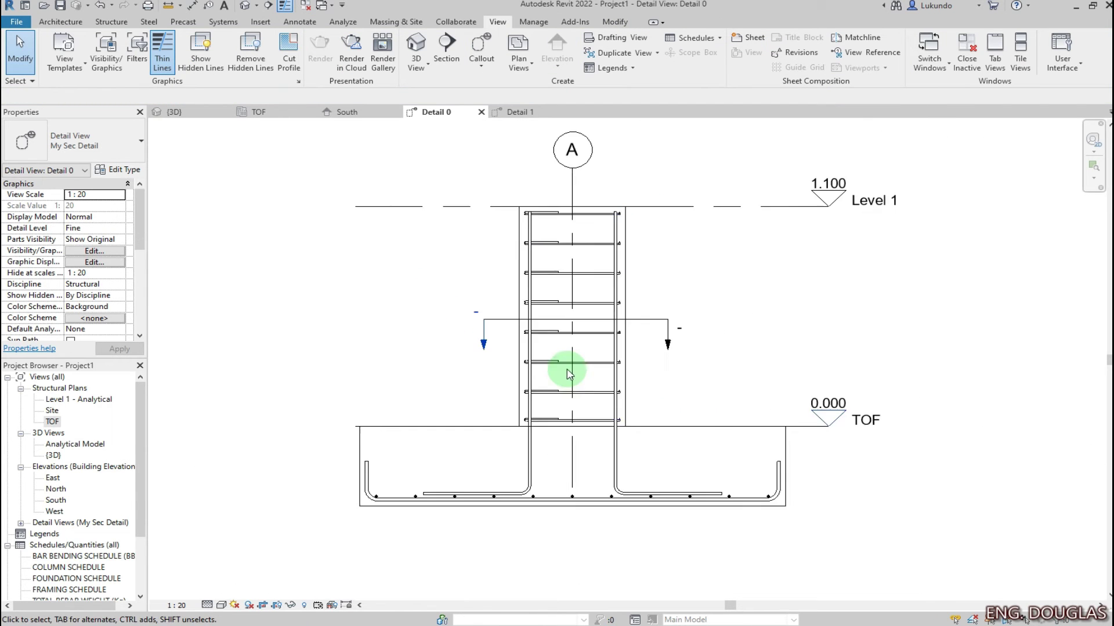
scroll(587, 419, "up", 2)
- Drag the Y8 link set's end handle from the column base down to the footing's bottom bars
left_click(587, 474)
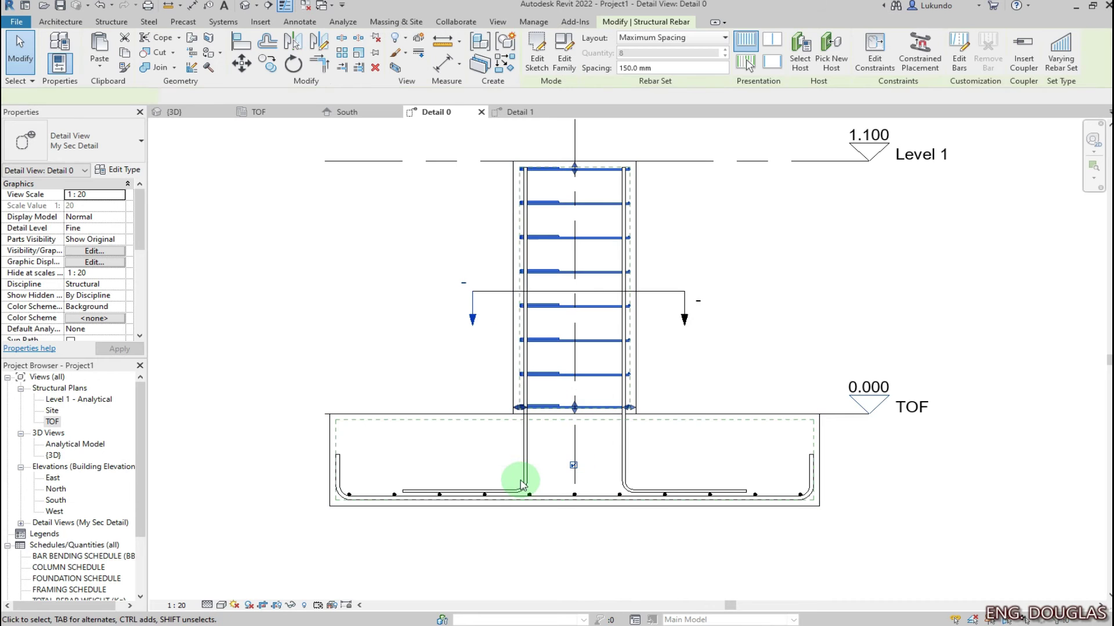
left_click_drag(575, 412, 577, 476)
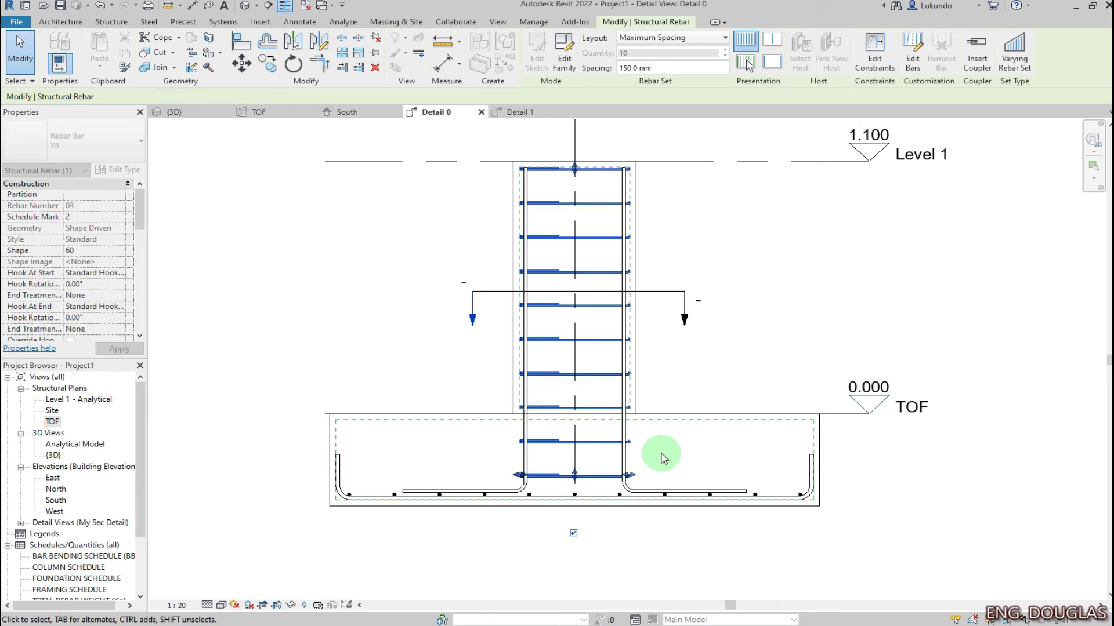
key("Escape")
scroll(534, 423, "down", 2)
scroll(664, 281, "up", 1)
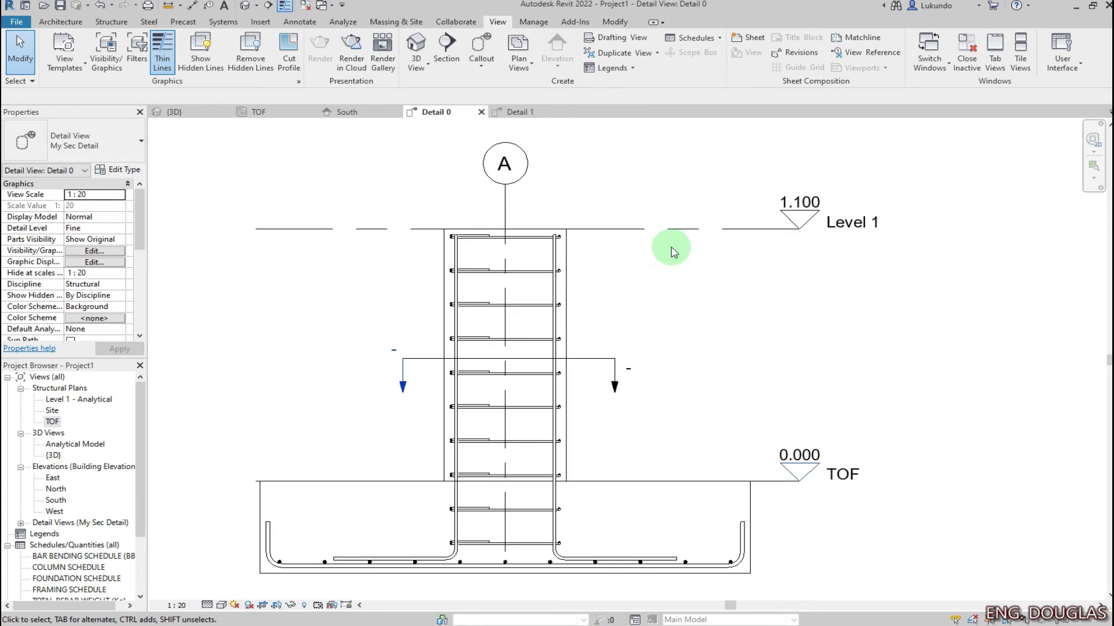
middle_click_drag(534, 376, 532, 334)
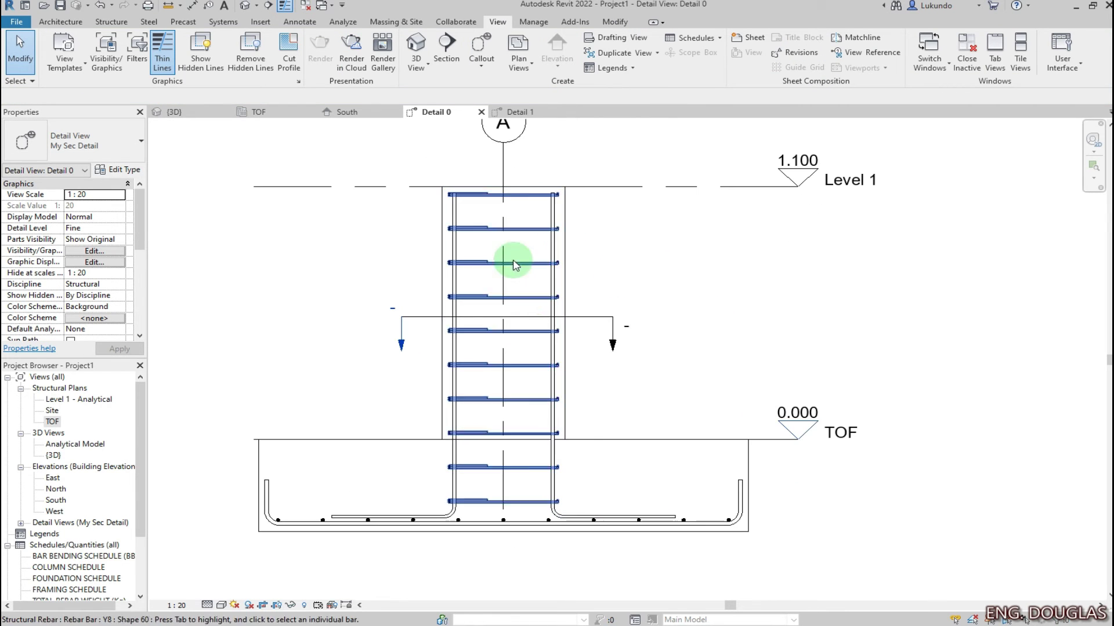
scroll(515, 293, "down", 2)
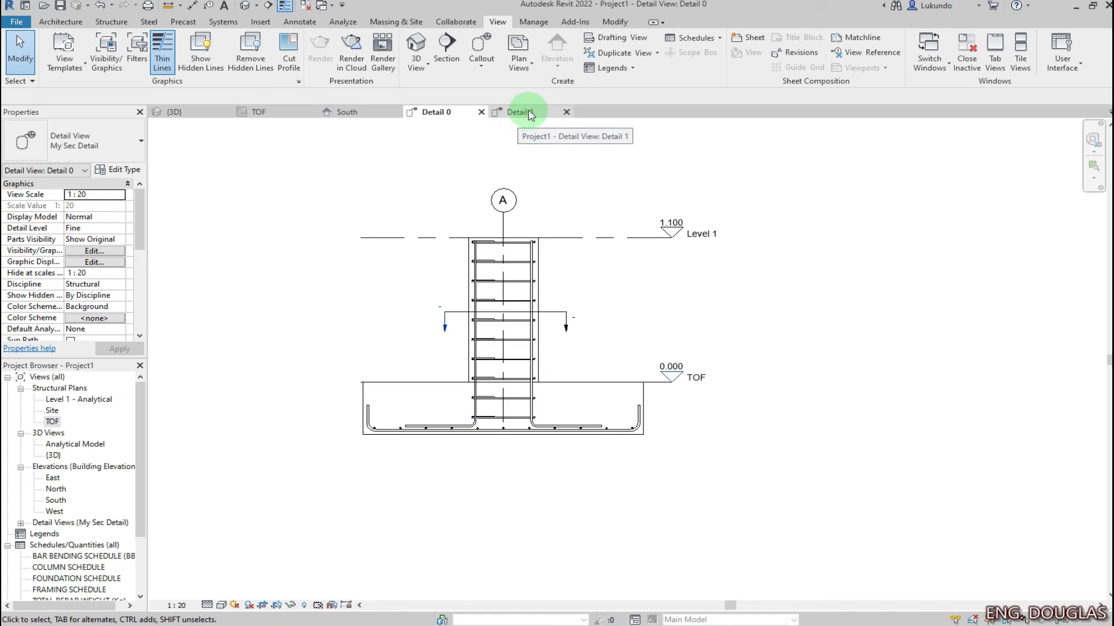
- Close the Detail 1, South and TOF views, check {3D}, and return to Detail 0
left_click(566, 113)
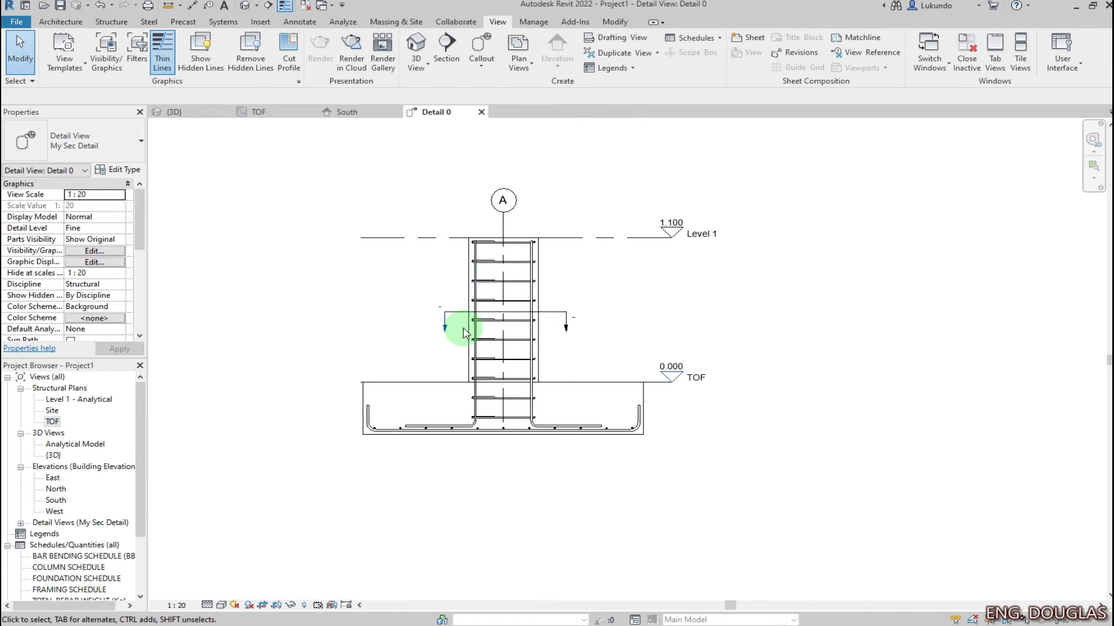
scroll(464, 325, "up", 2)
left_click(172, 112)
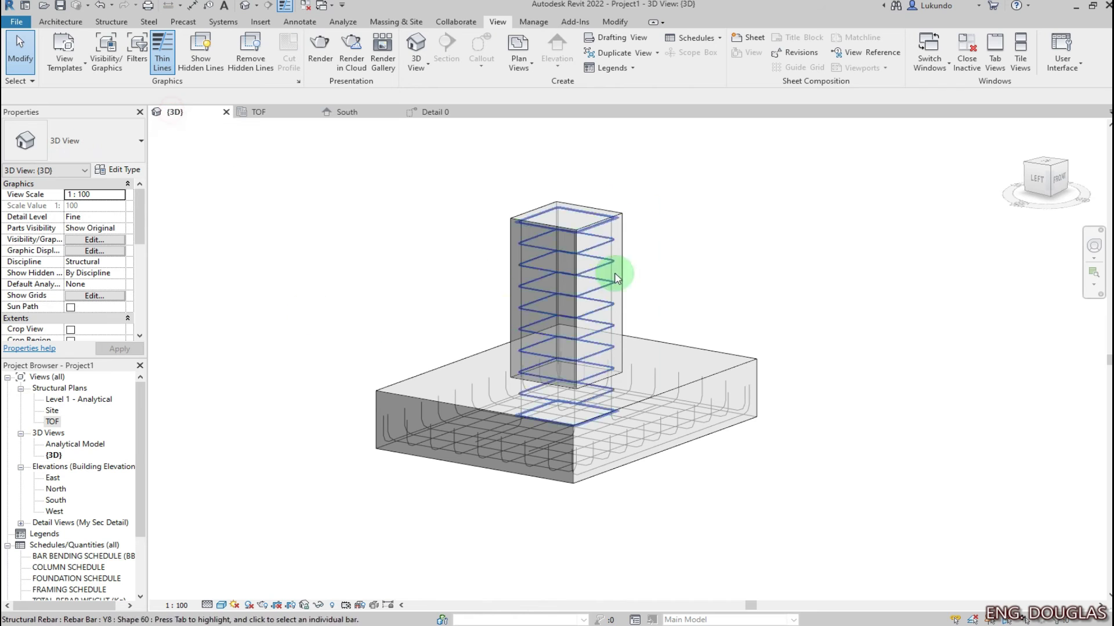
left_click(396, 112)
left_click(311, 111)
left_click(243, 111)
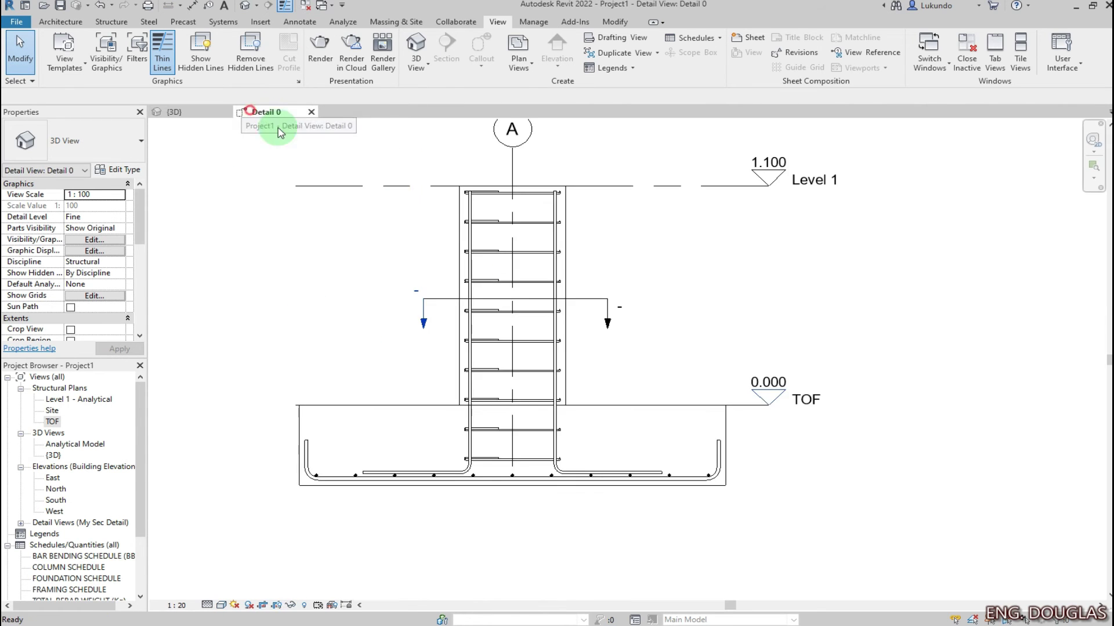
- Hide the section line in Detail 0 using Hide in View > Elements
scroll(557, 349, "up", 2)
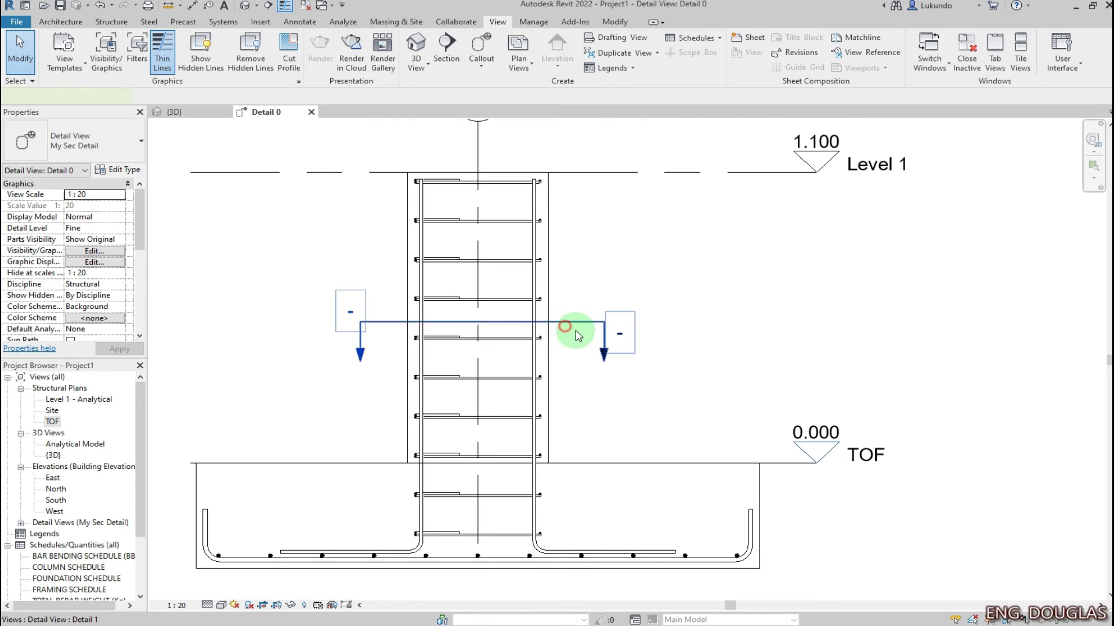
left_click(578, 336)
right_click(654, 262)
mouse_move(798, 374)
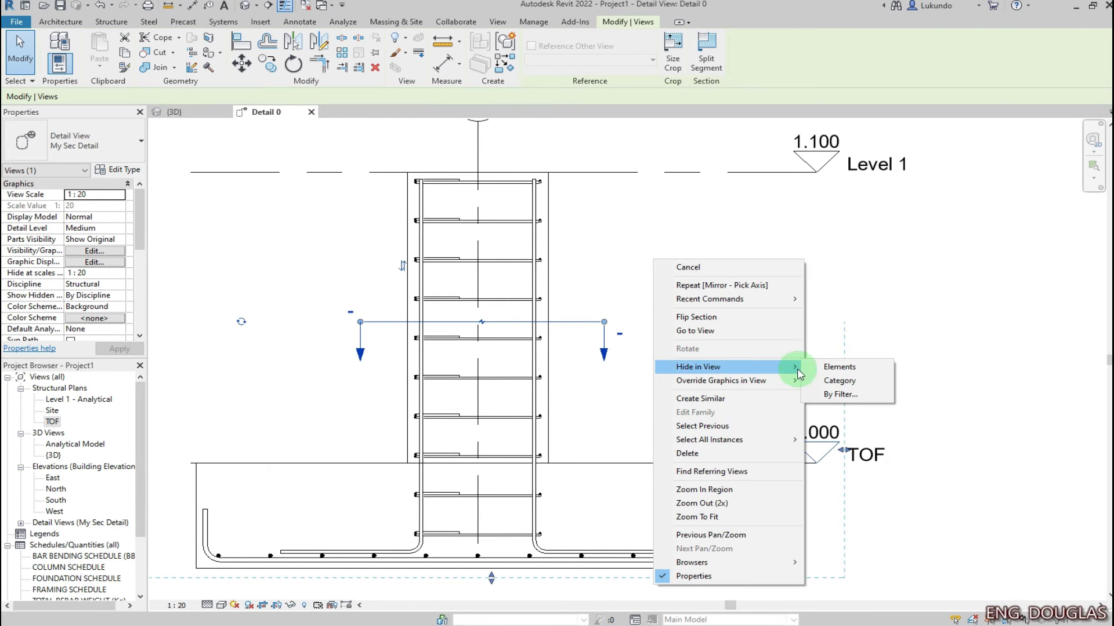
left_click(839, 367)
scroll(510, 308, "down", 5)
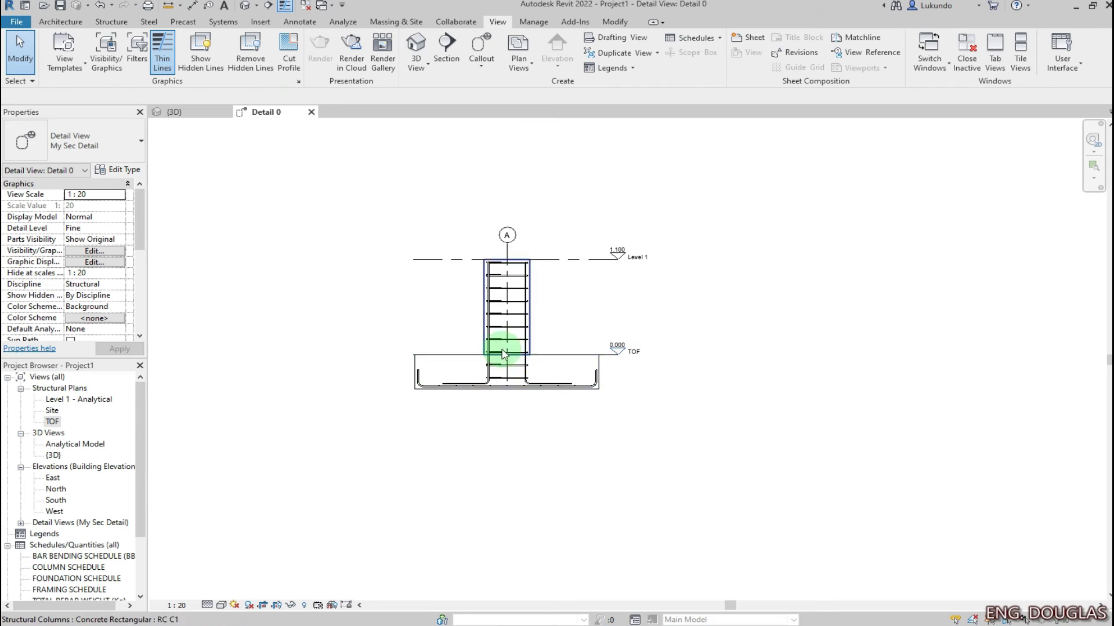
scroll(502, 355, "up", 3)
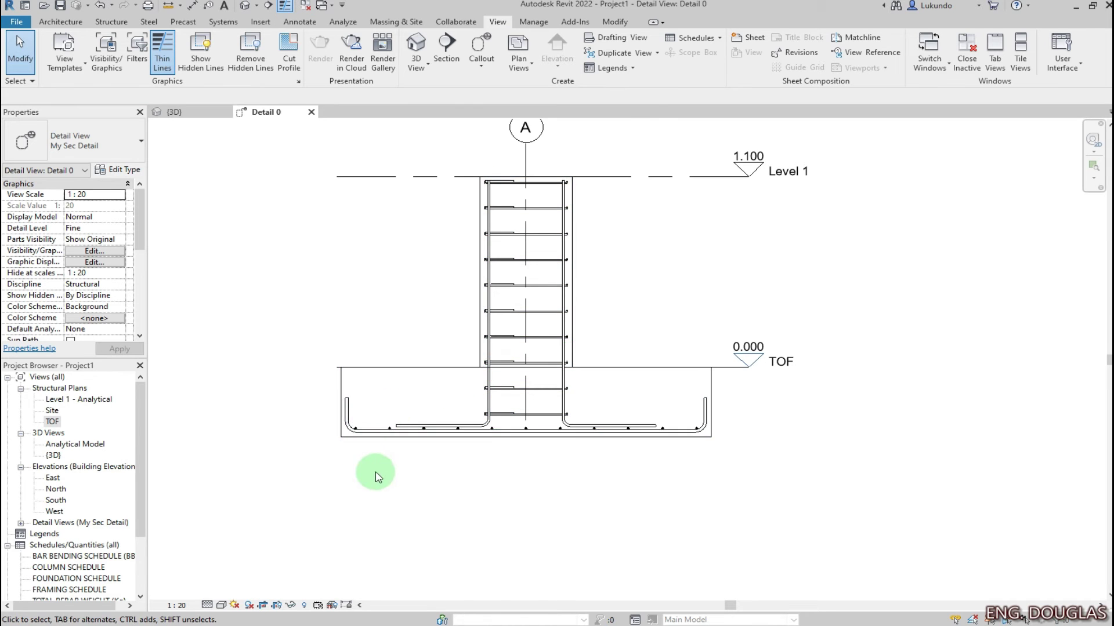
scroll(376, 477, "up", 3)
scroll(423, 462, "down", 3)
scroll(427, 416, "up", 2)
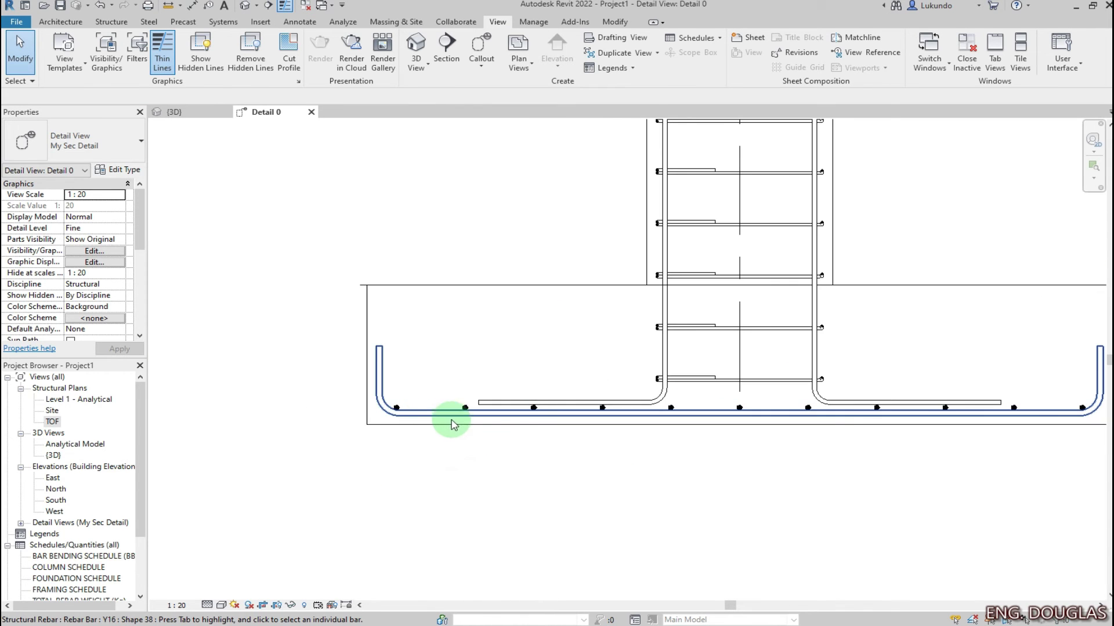
- Tag the bottom-left footing bar with an 02 tag without leader and move it below the bar
scroll(385, 428, "down", 1)
left_click(297, 22)
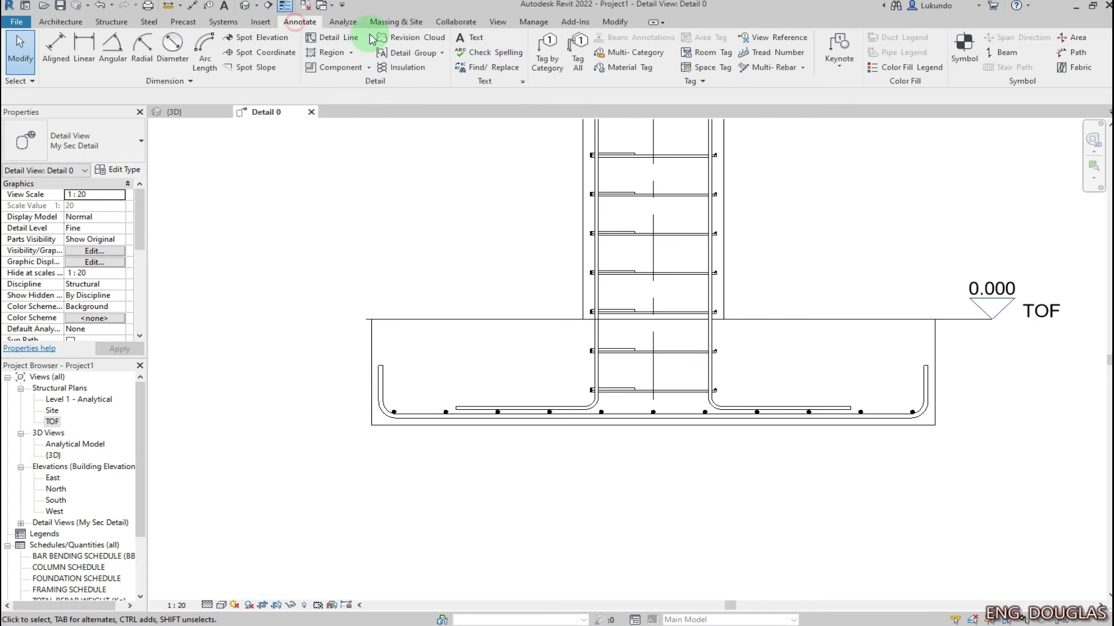
left_click(547, 51)
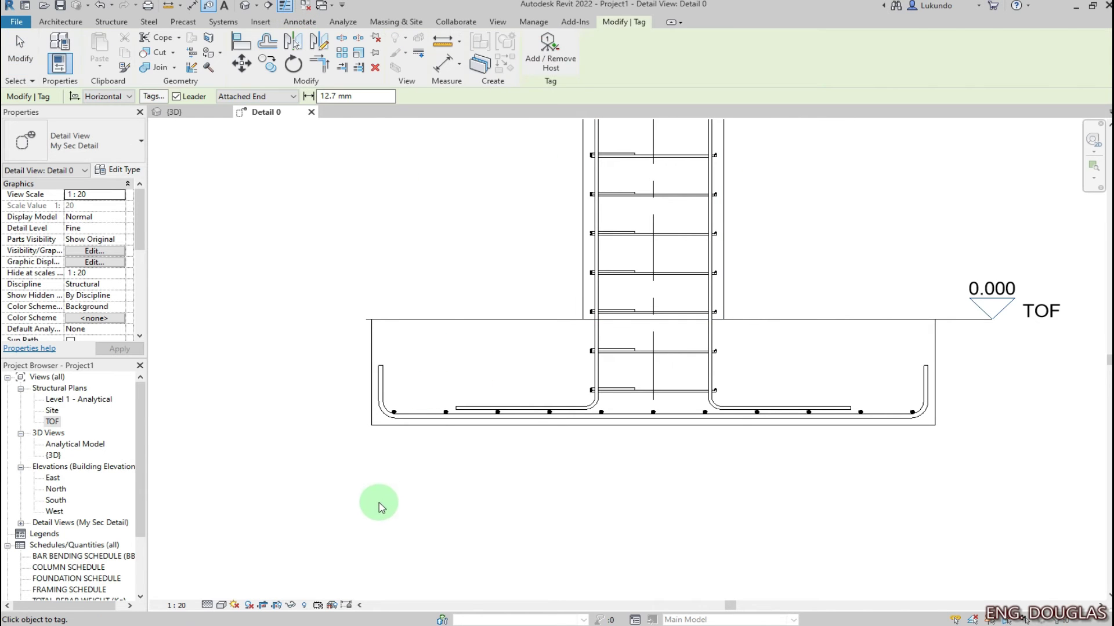
left_click(172, 98)
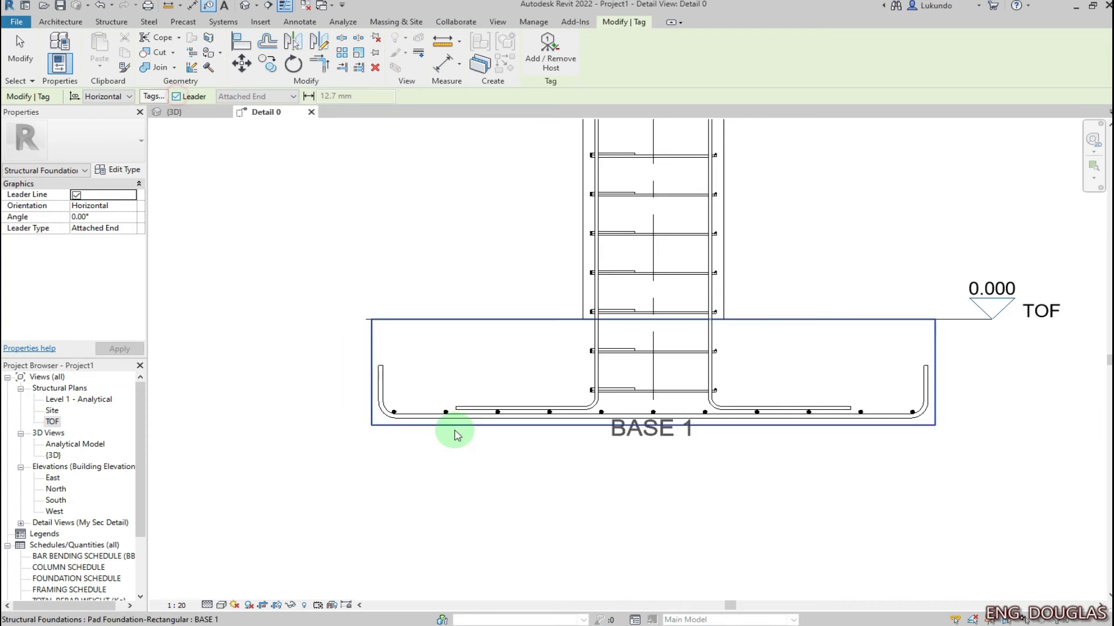
scroll(398, 438, "up", 4)
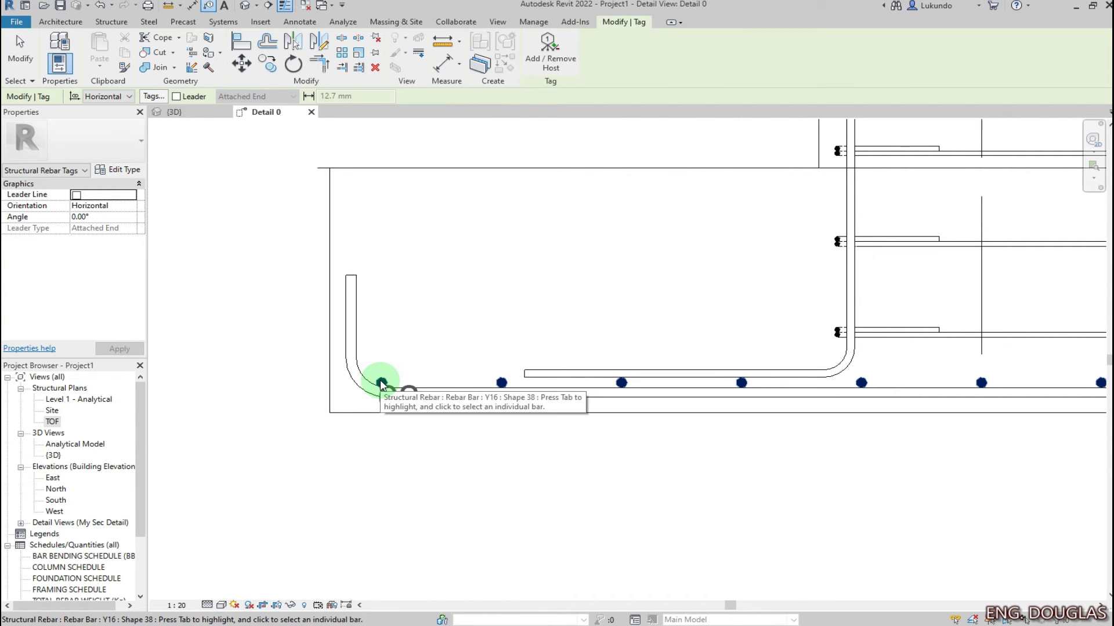
left_click(381, 385)
left_click(20, 58)
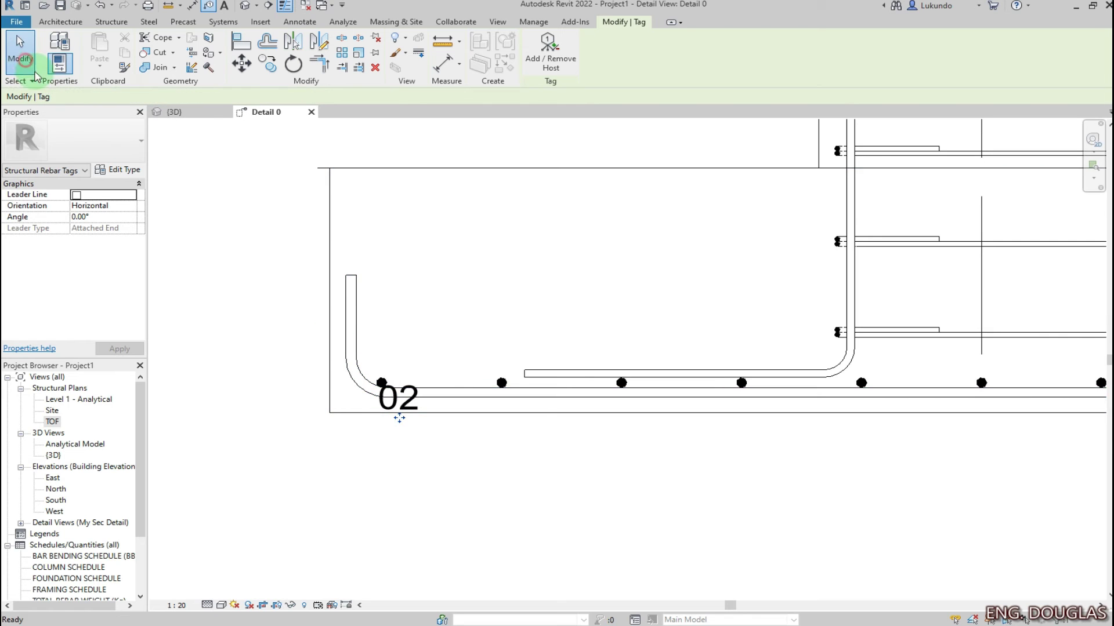
left_click_drag(398, 418, 378, 454)
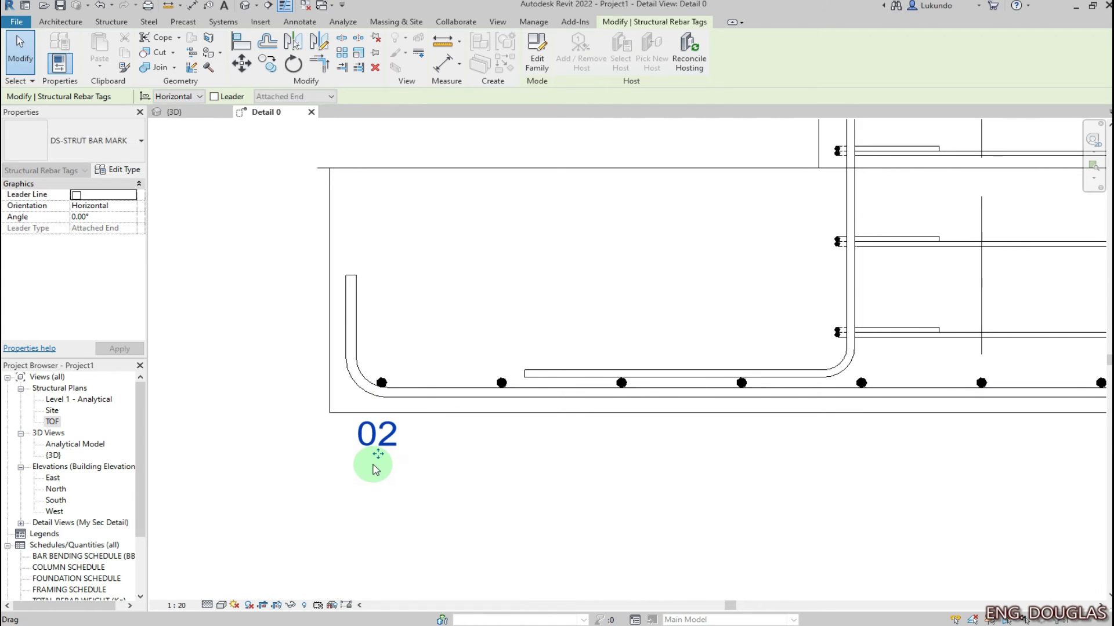
- Copy the 02 tag with Multiple under each remaining bottom bar along the footing
left_click(267, 63)
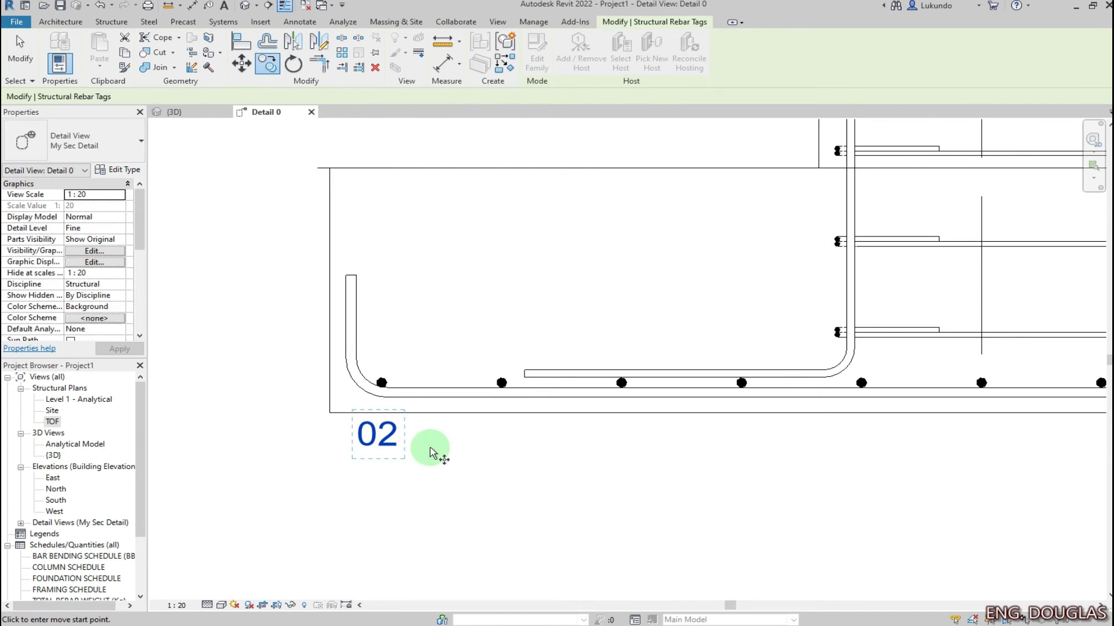
left_click(503, 383)
left_click(622, 383)
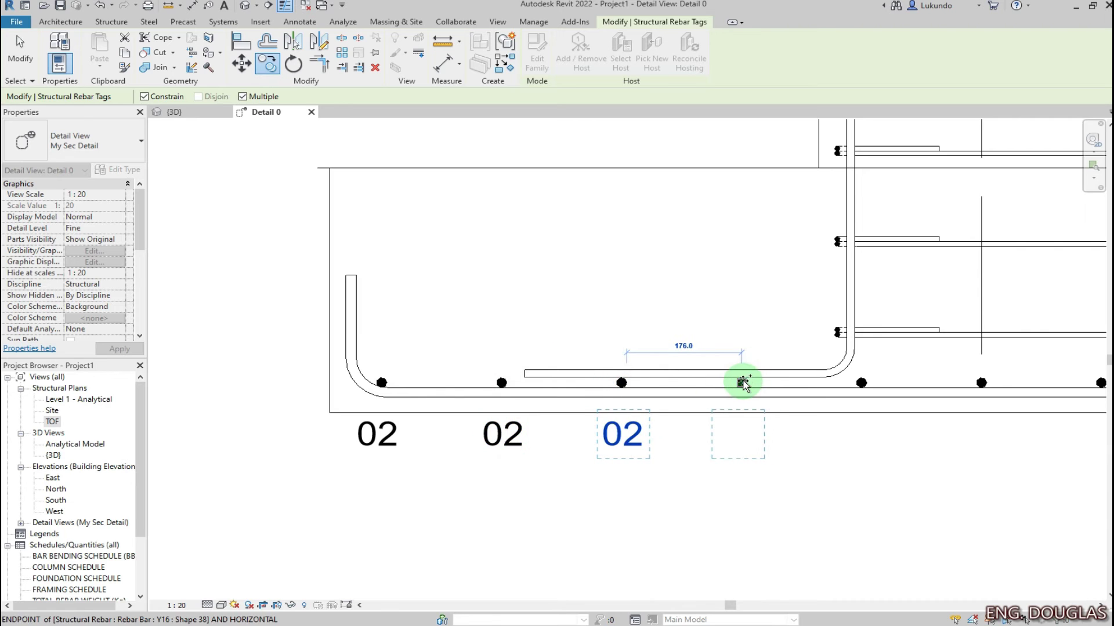
left_click(743, 383)
scroll(298, 470, "down", 3)
scroll(560, 410, "up", 4)
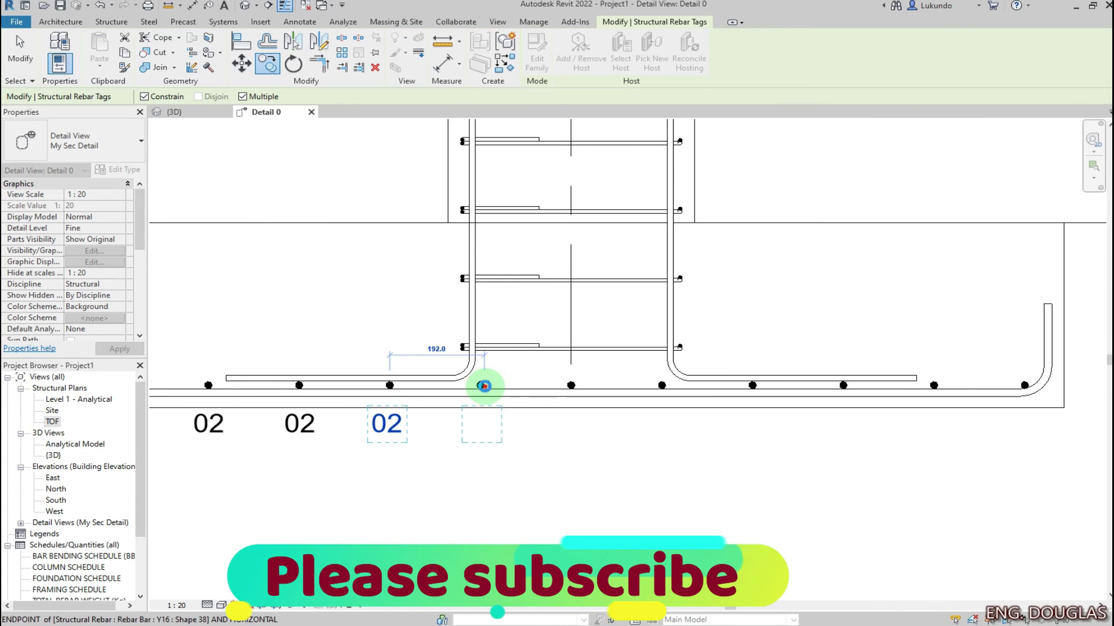
left_click(484, 385)
left_click(571, 385)
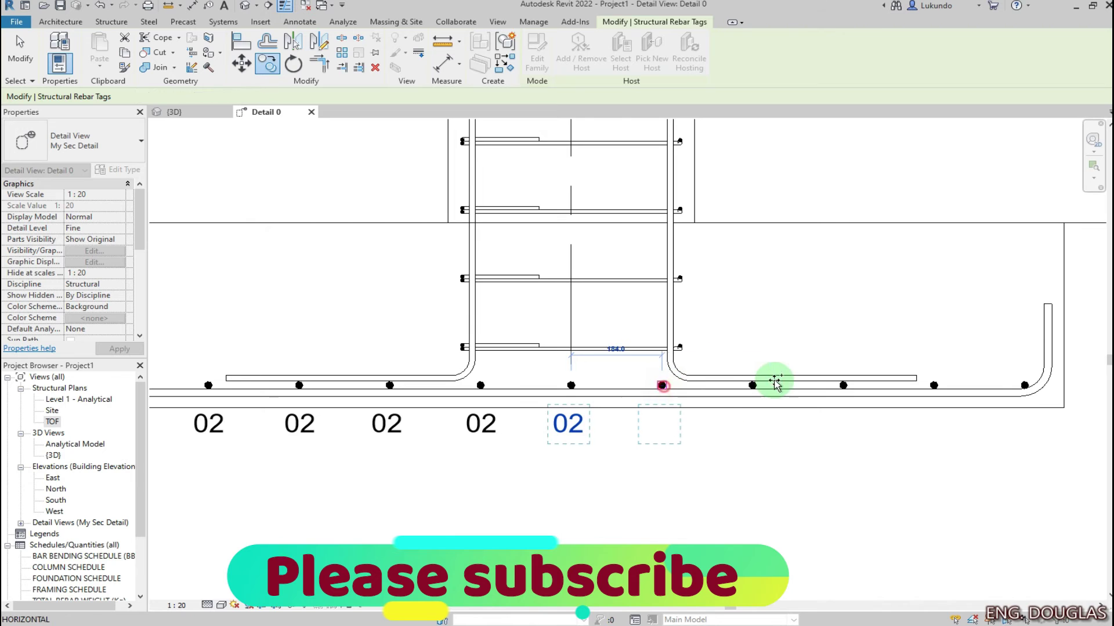
left_click(752, 386)
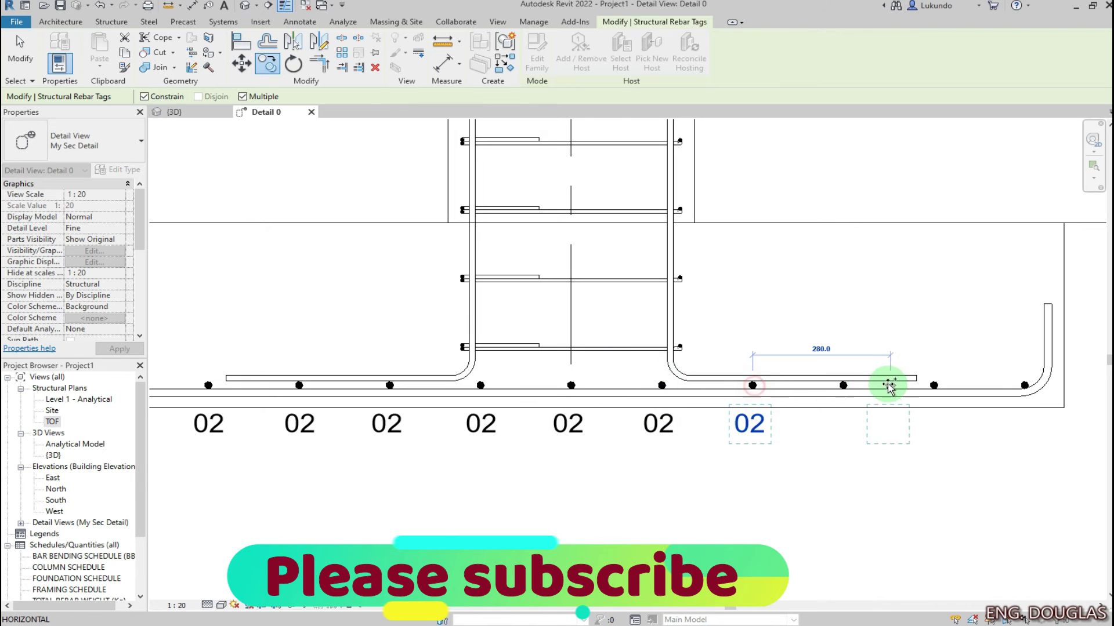
left_click(844, 386)
left_click(937, 387)
left_click(1025, 385)
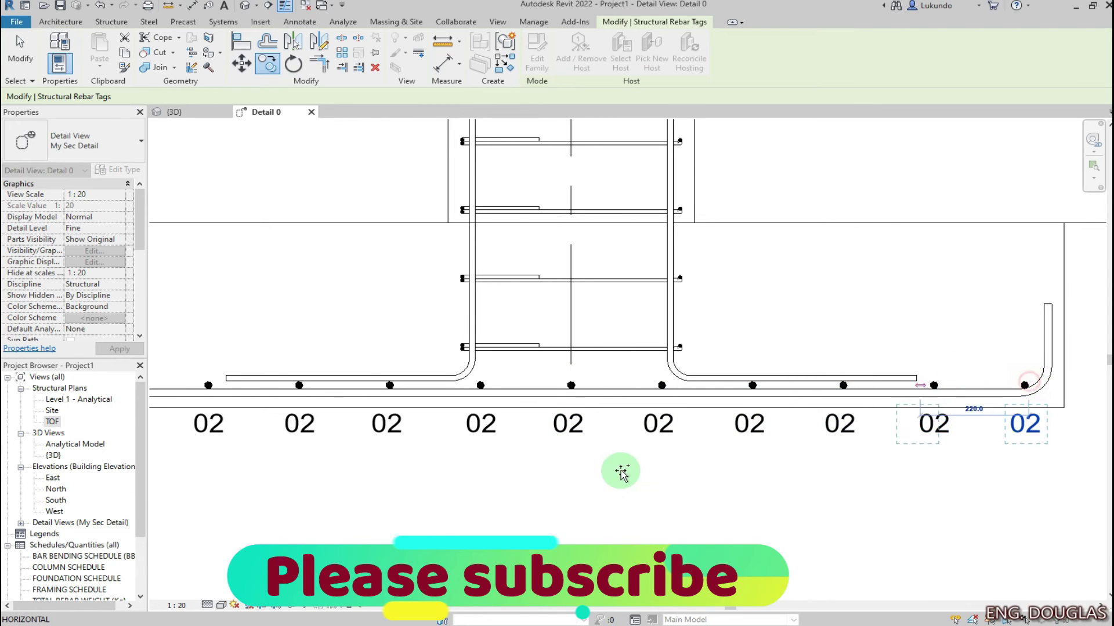
scroll(621, 472, "down", 4)
left_click(21, 58)
scroll(597, 443, "up", 5)
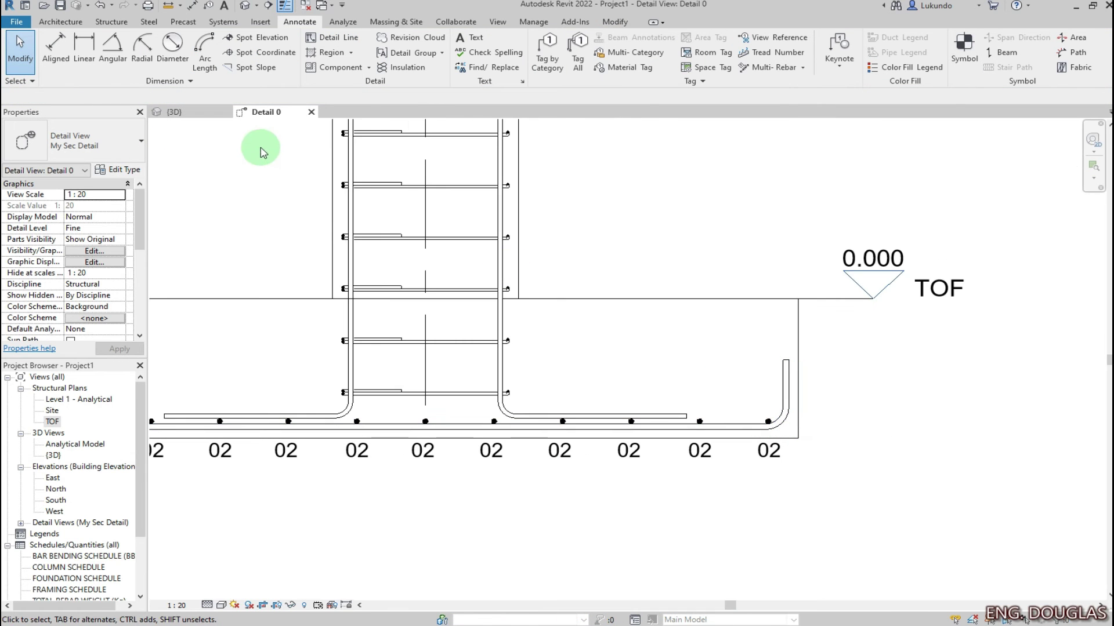
- Tag the footing U-bar with type DS-STRUT-Qt-Dia-Mark so it reads 9 Y16 01
left_click(551, 68)
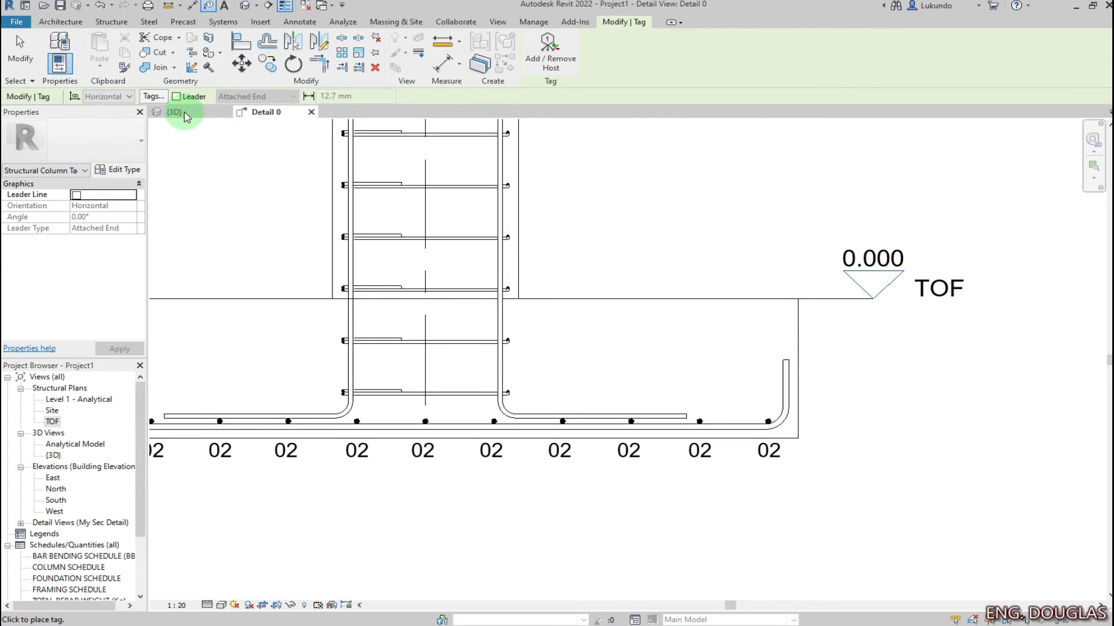
left_click(794, 390)
key("Escape")
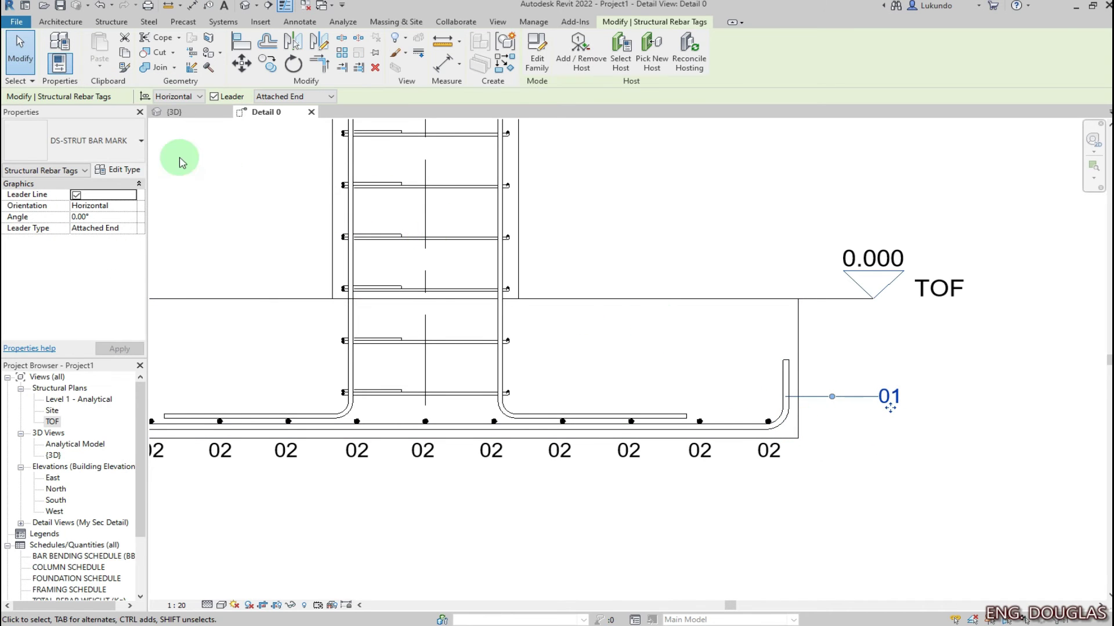
left_click(141, 141)
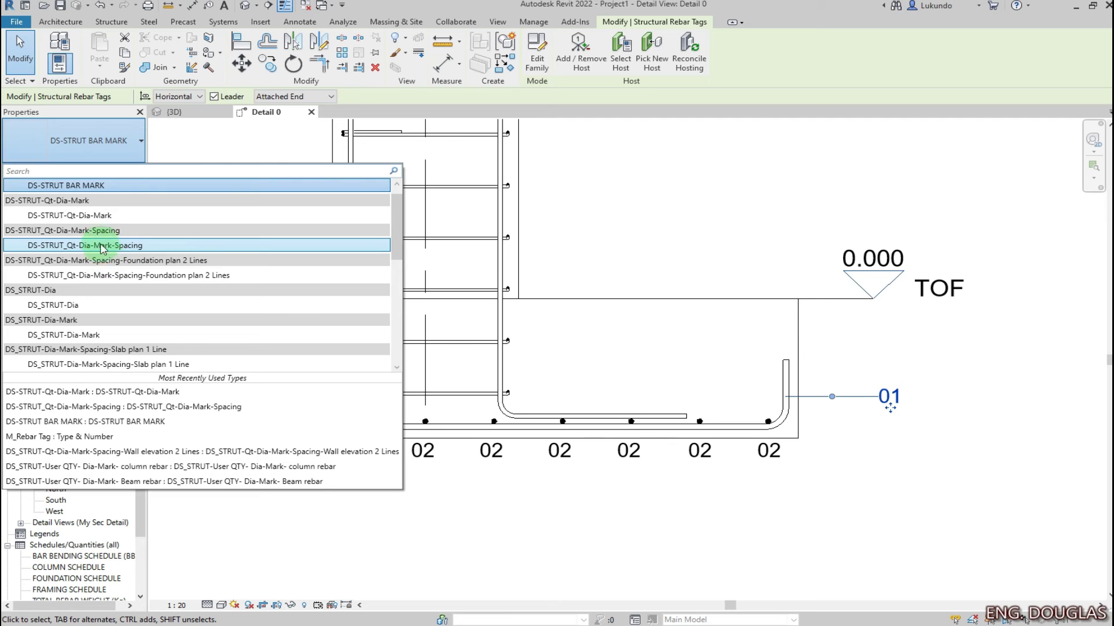
left_click(78, 216)
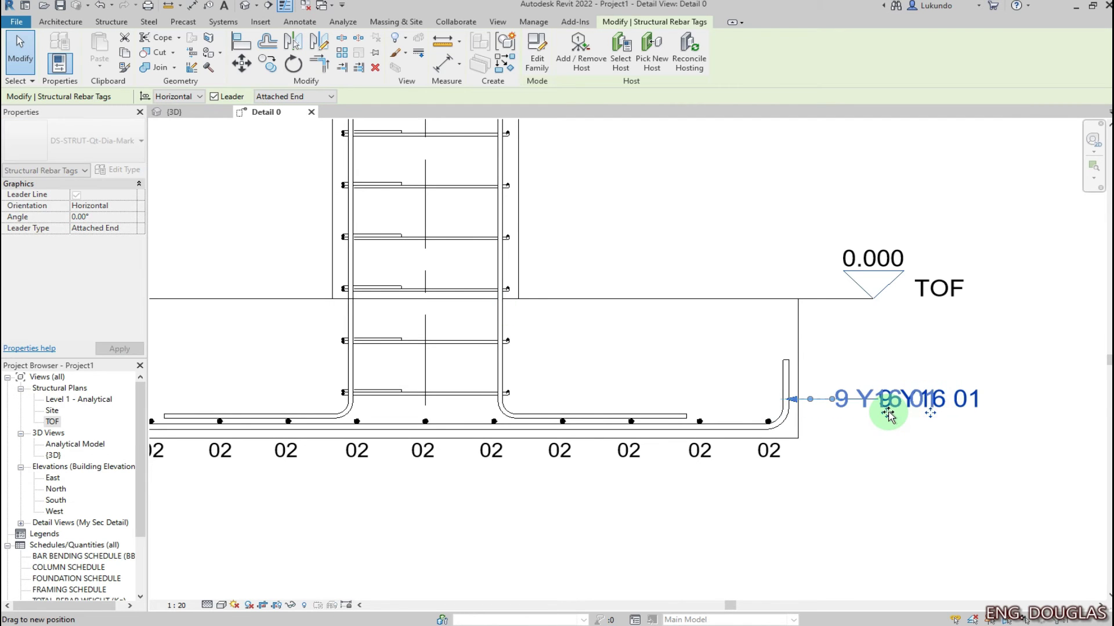
left_click(887, 423)
scroll(660, 373, "down", 3)
scroll(659, 429, "up", 2)
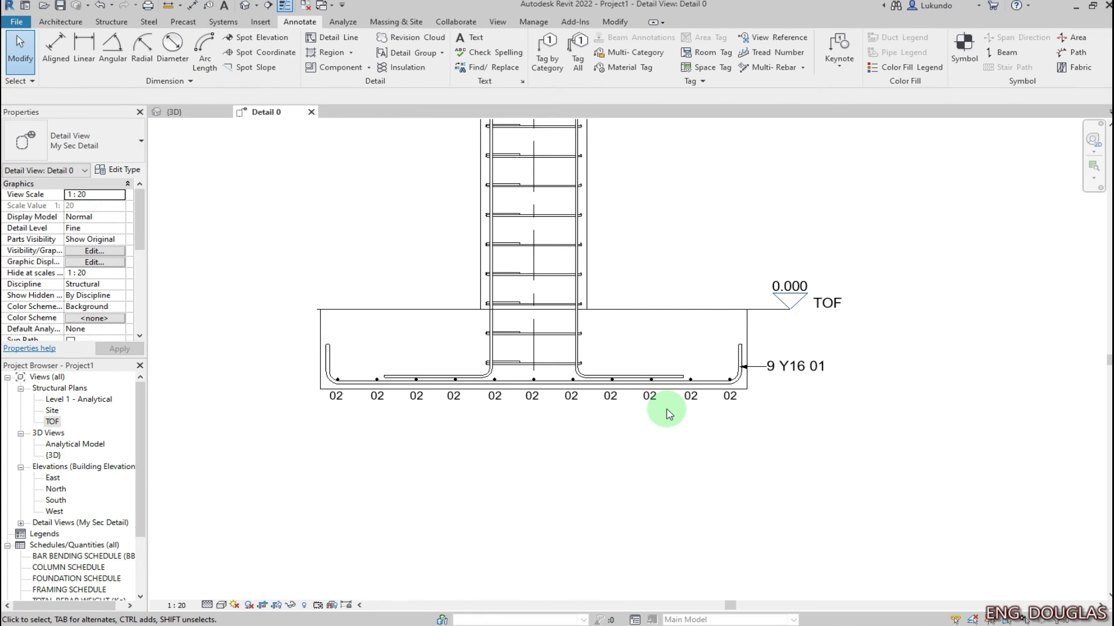
scroll(572, 417, "down", 2)
scroll(551, 249, "up", 3)
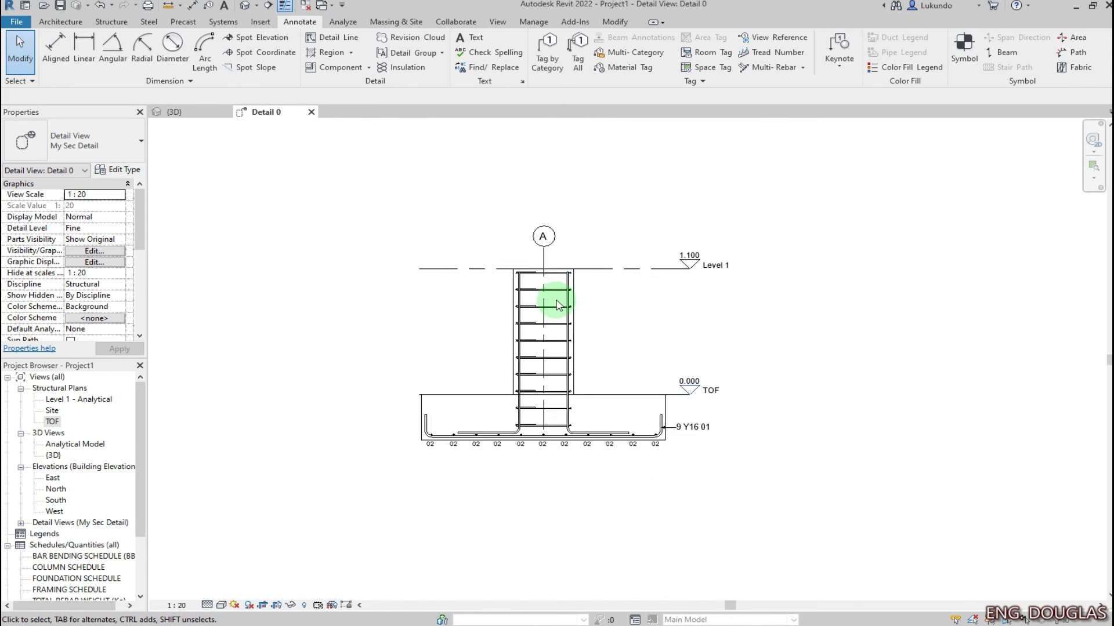
scroll(557, 290, "down", 2)
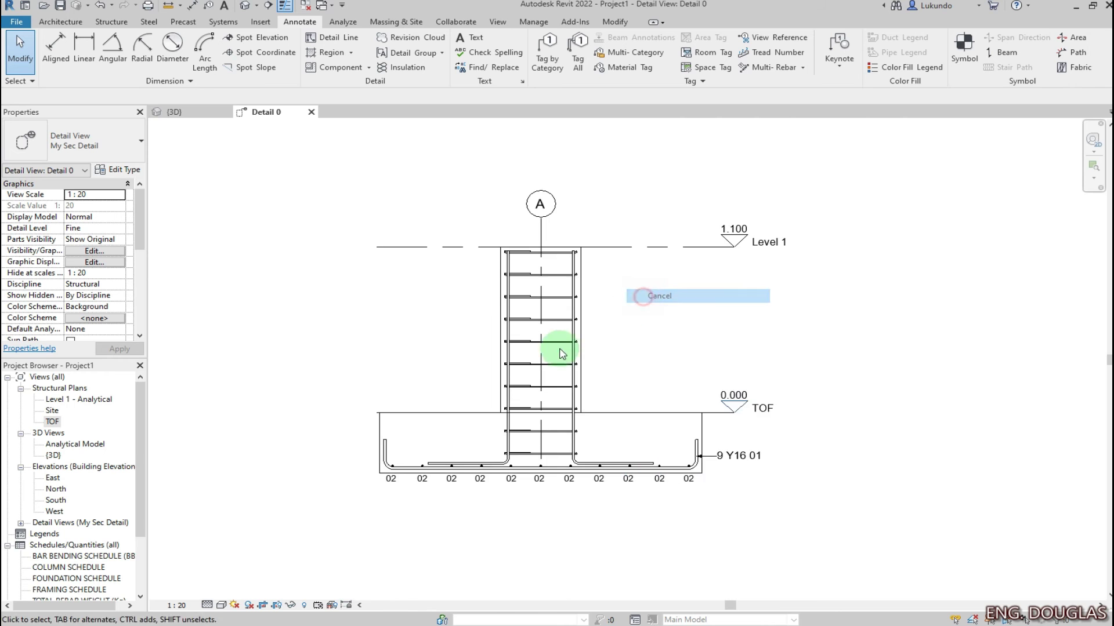
scroll(667, 302, "up", 2)
scroll(487, 385, "down", 2)
scroll(597, 216, "up", 2)
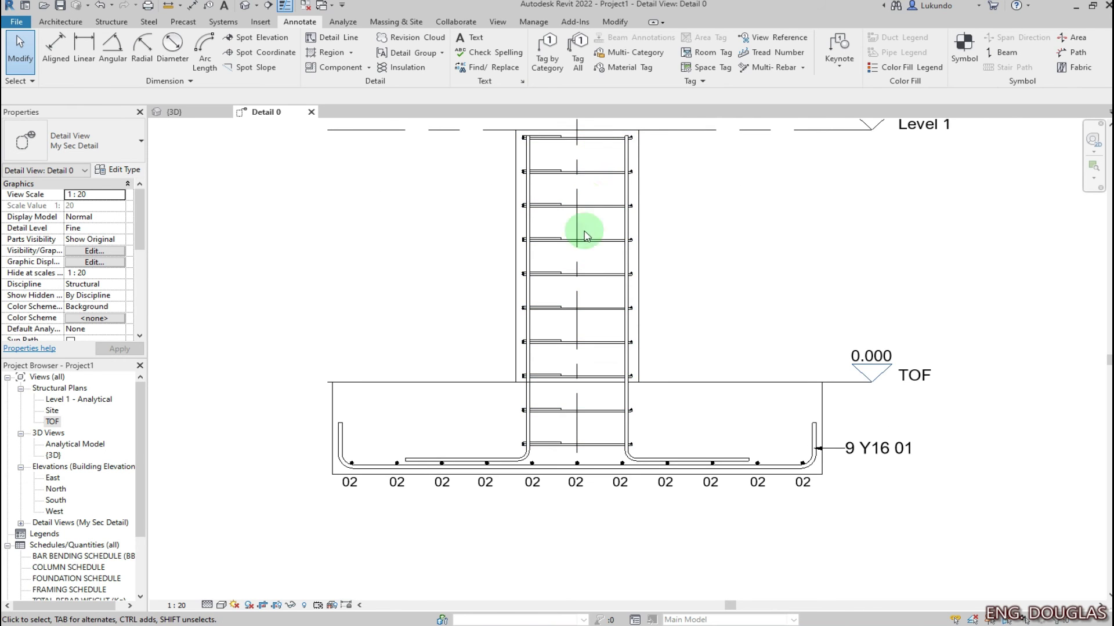
- Set the column's Y8 link set to Show Middle Rebar
left_click(642, 309)
scroll(559, 428, "down", 1)
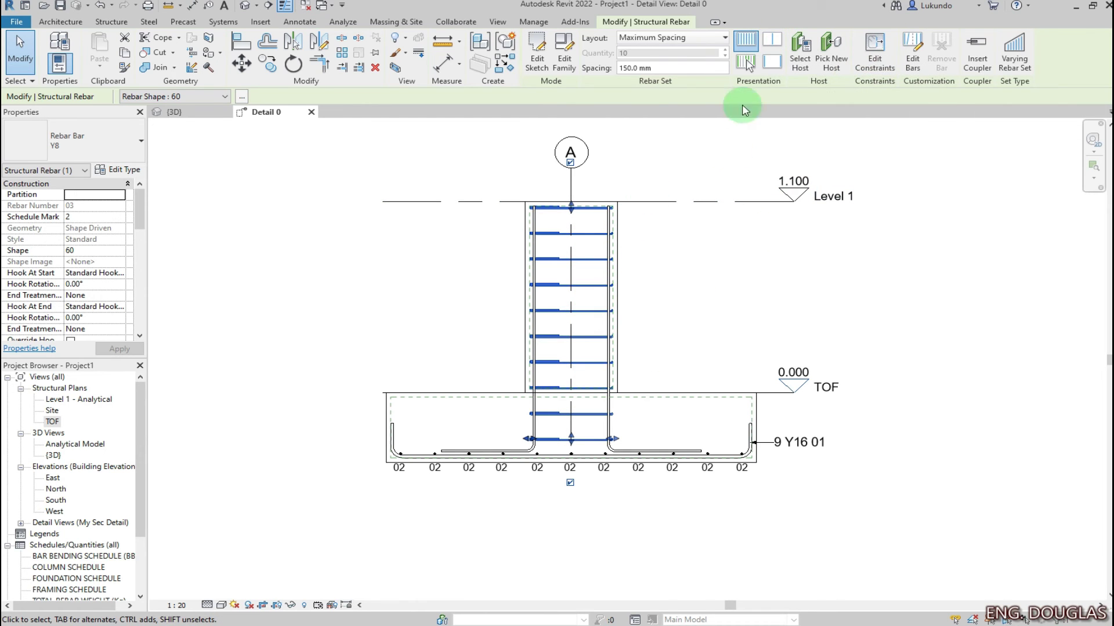
left_click(775, 45)
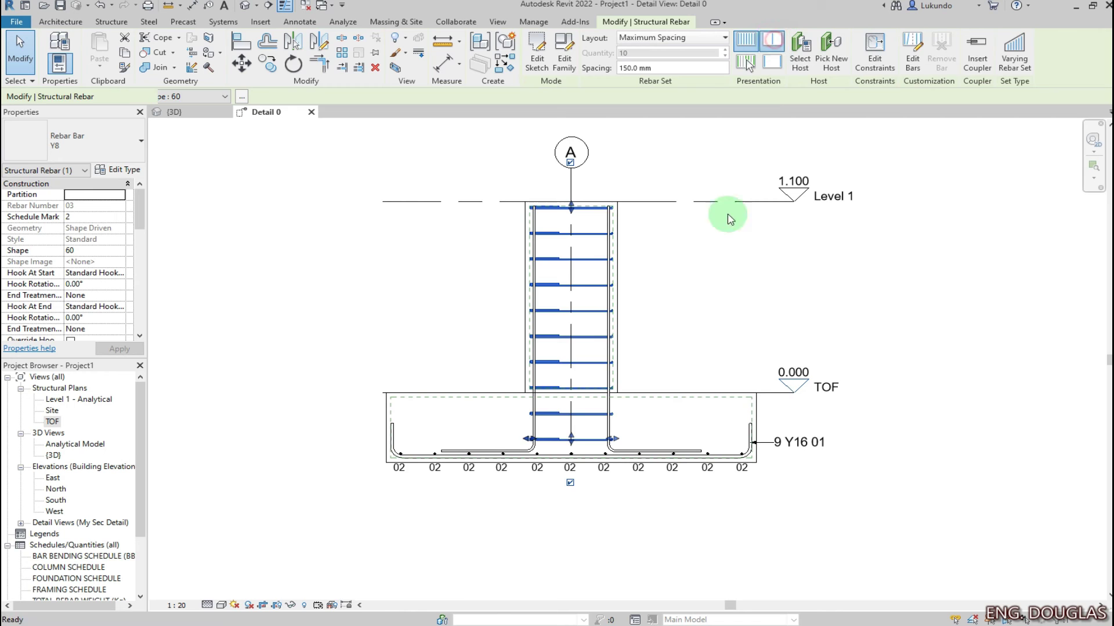
left_click(714, 319)
scroll(577, 350, "up", 1)
- Annotate the Y8 link with a Structural Rebar Section-1LINE multi-rebar tag reading 10 Y8 03 150
left_click(776, 67)
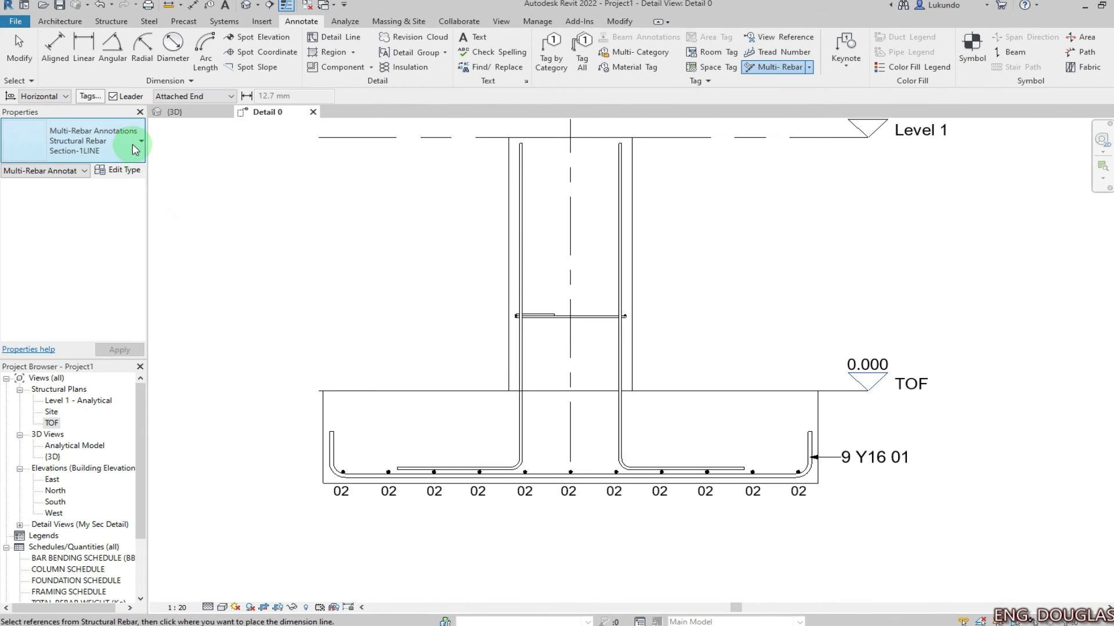
left_click(138, 139)
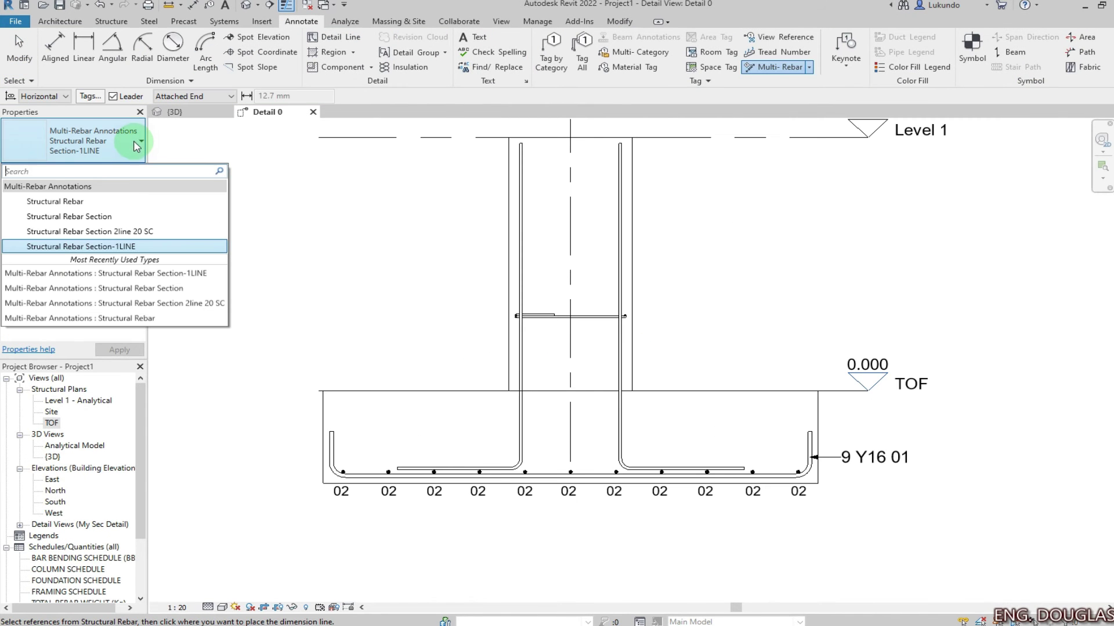
left_click(119, 248)
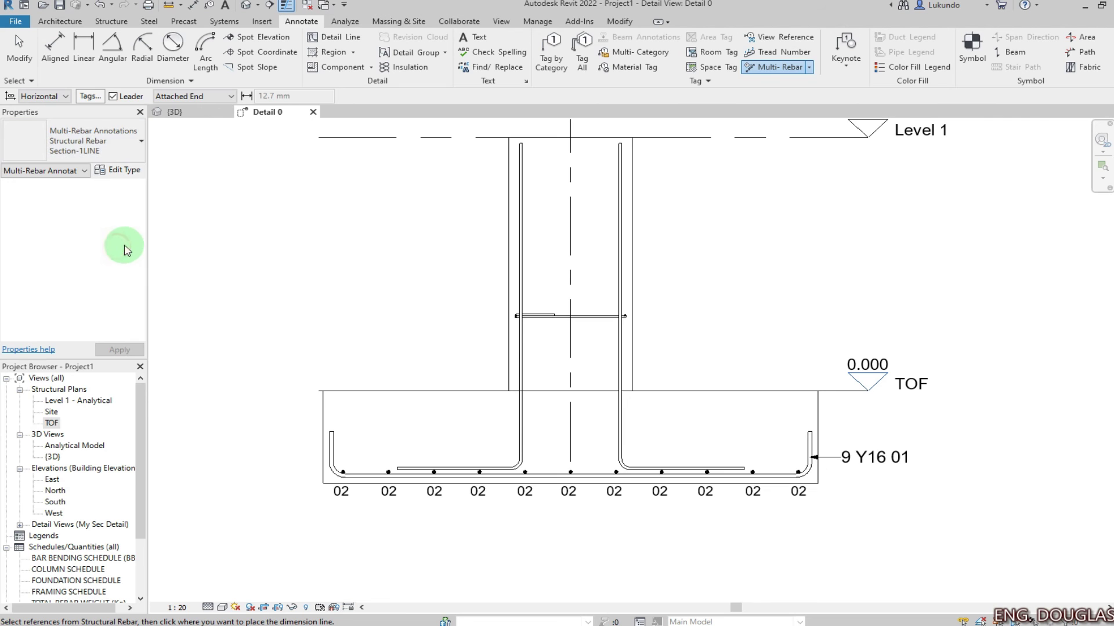
left_click(587, 323)
scroll(587, 323, "down", 1)
scroll(583, 406, "up", 2)
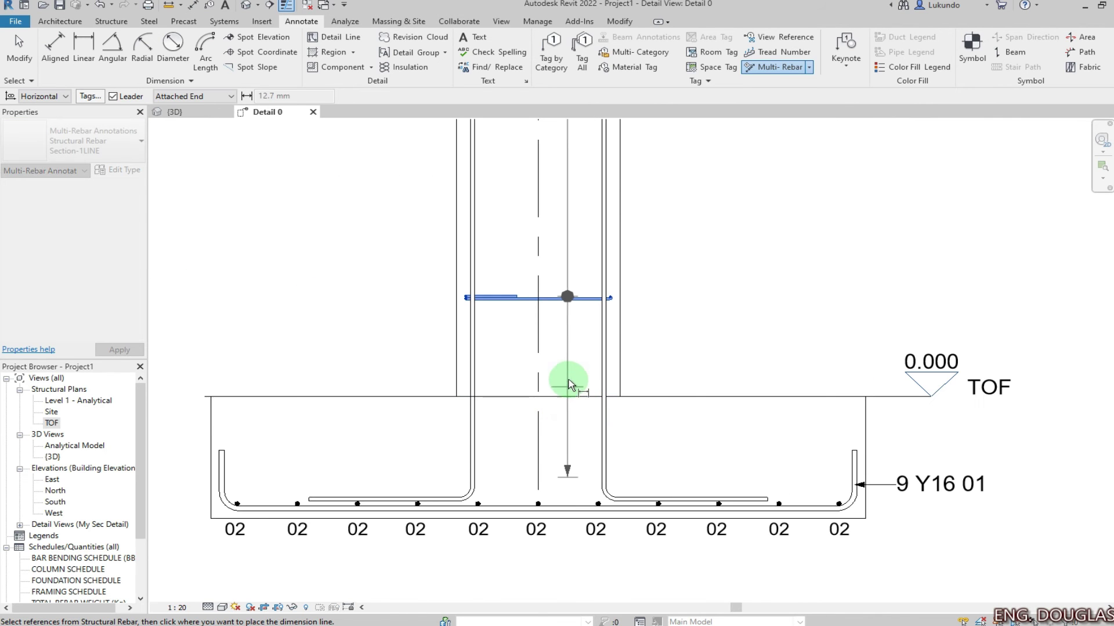
left_click(565, 332)
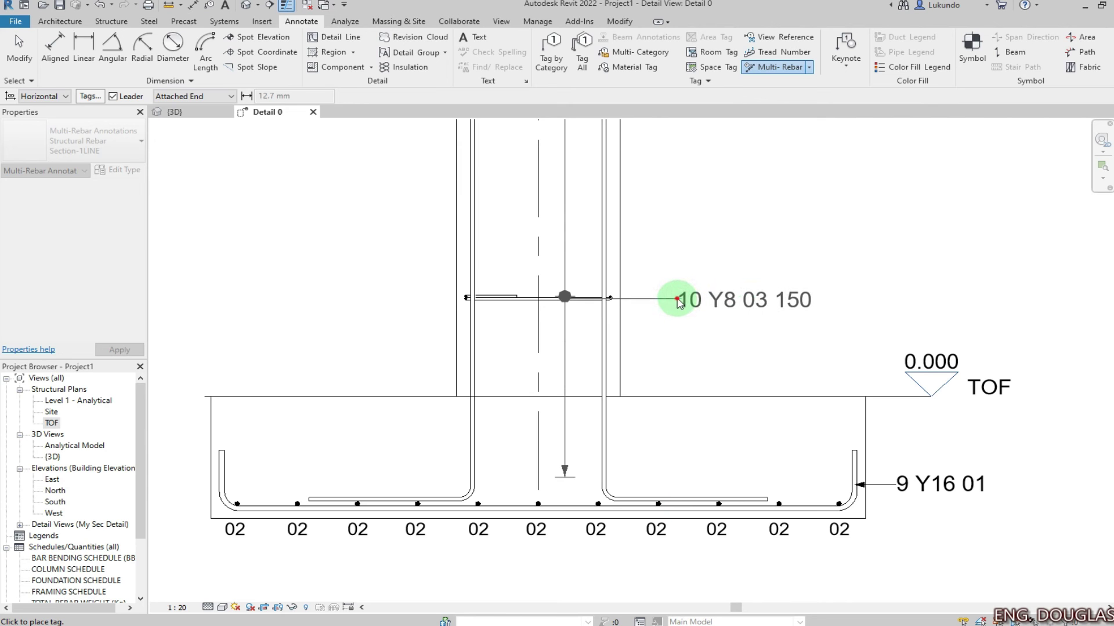
left_click(678, 301)
scroll(583, 372, "down", 4)
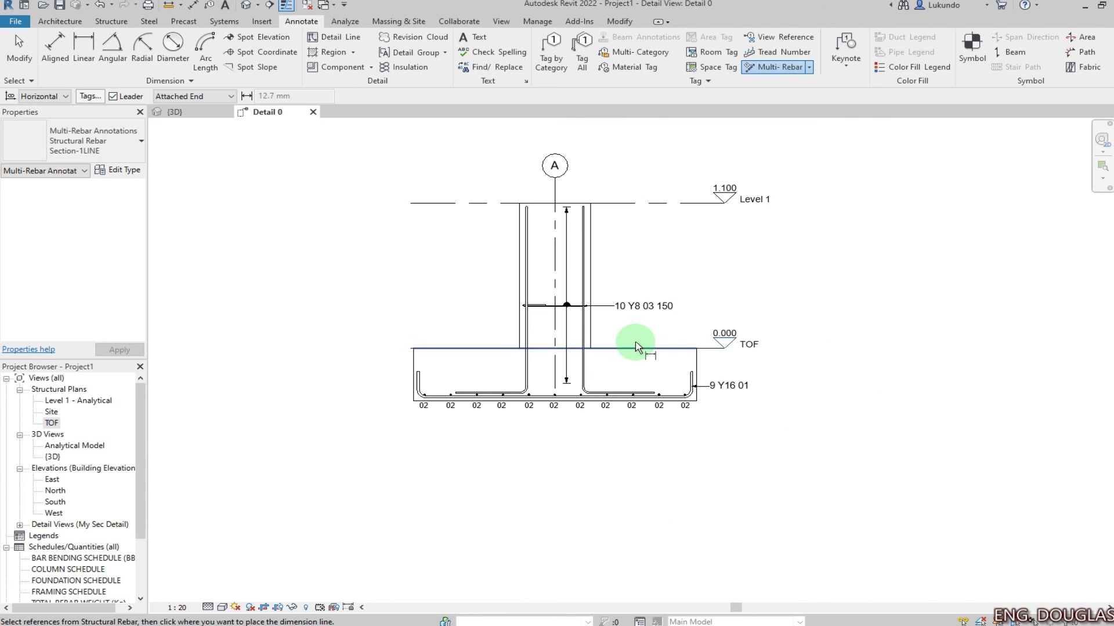
right_click(684, 248)
left_click(710, 256)
scroll(557, 285, "up", 2)
scroll(522, 359, "up", 2)
scroll(542, 325, "down", 3)
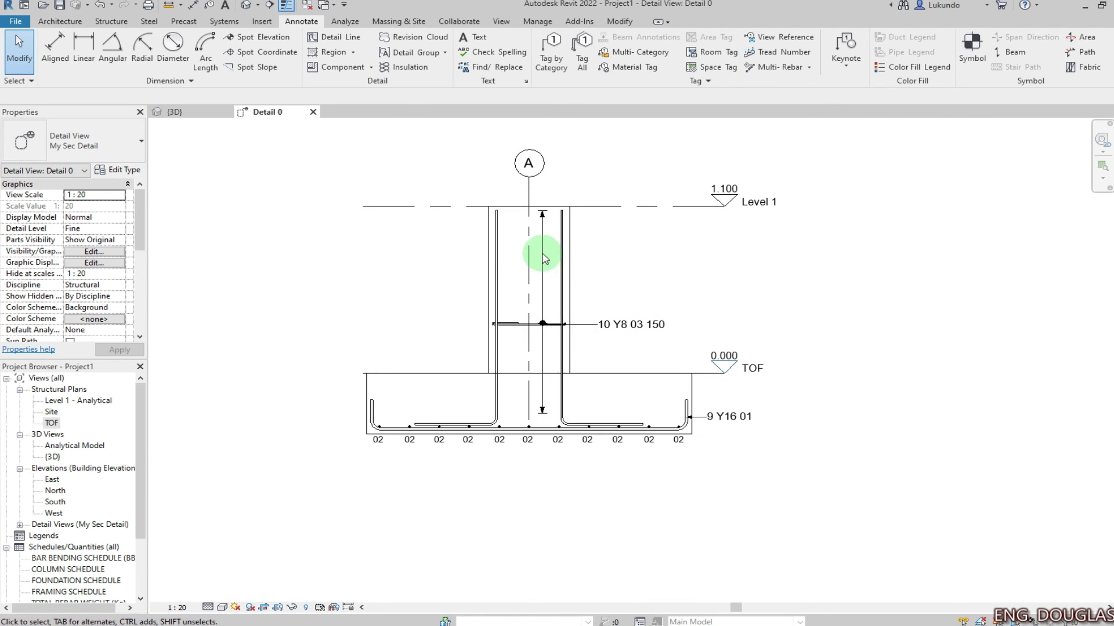
scroll(528, 255, "up", 2)
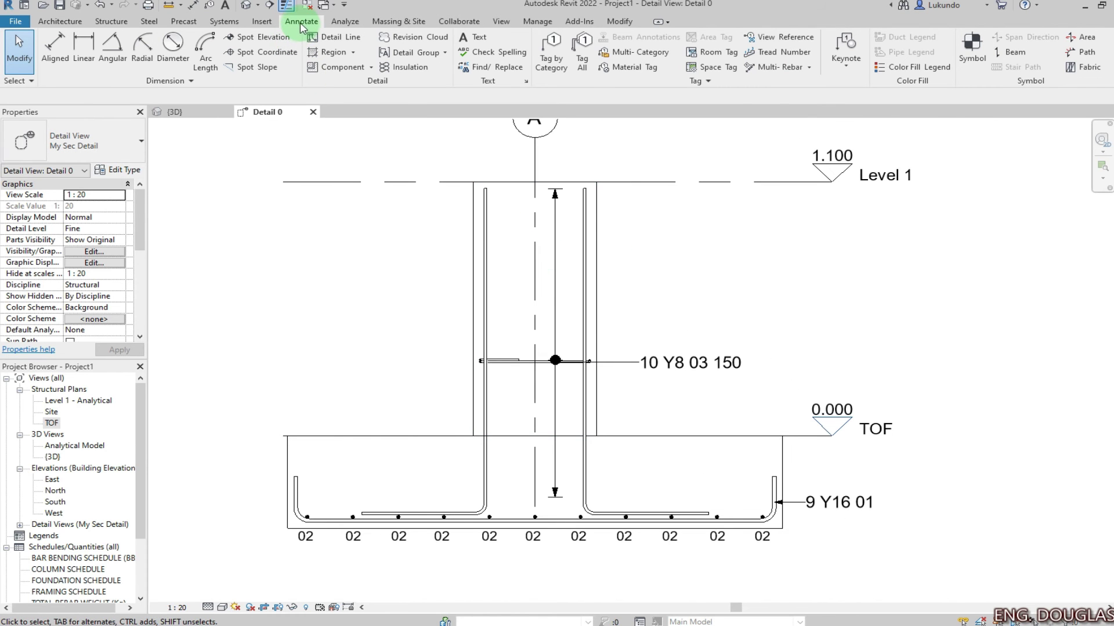
- Tag the right starter bar with a quantity, diameter and mark tag type
left_click(548, 51)
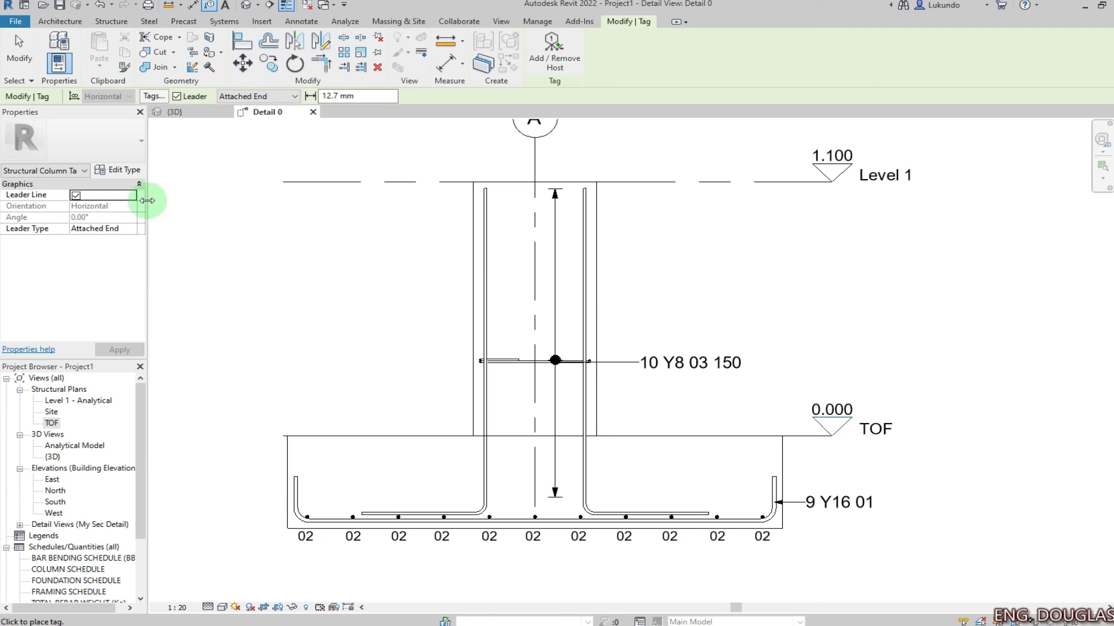
left_click(584, 262)
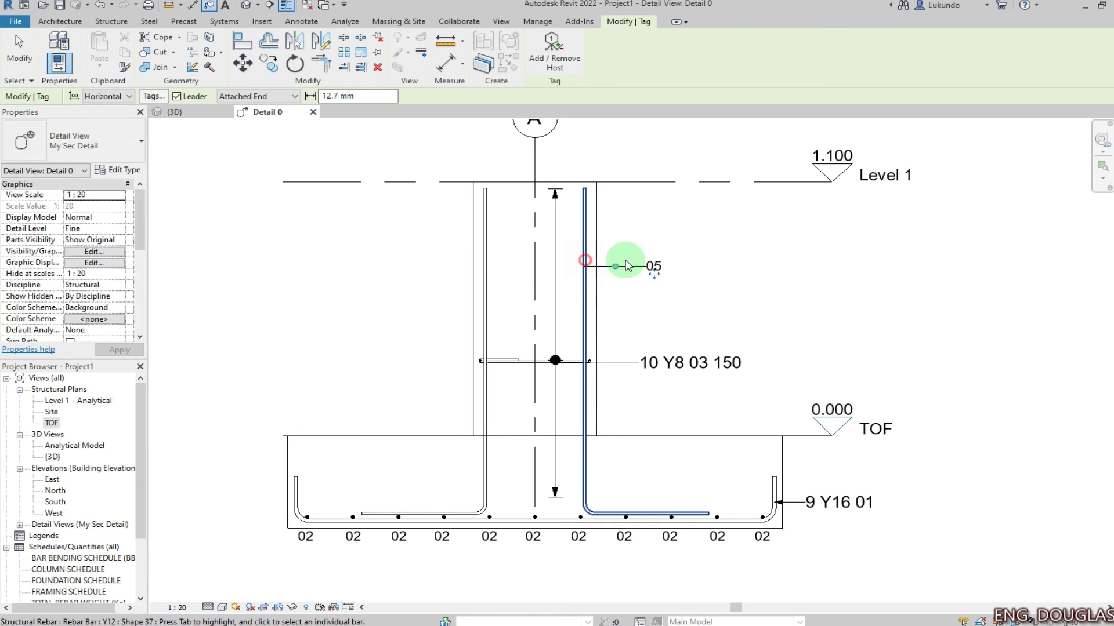
left_click(20, 56)
left_click(592, 271)
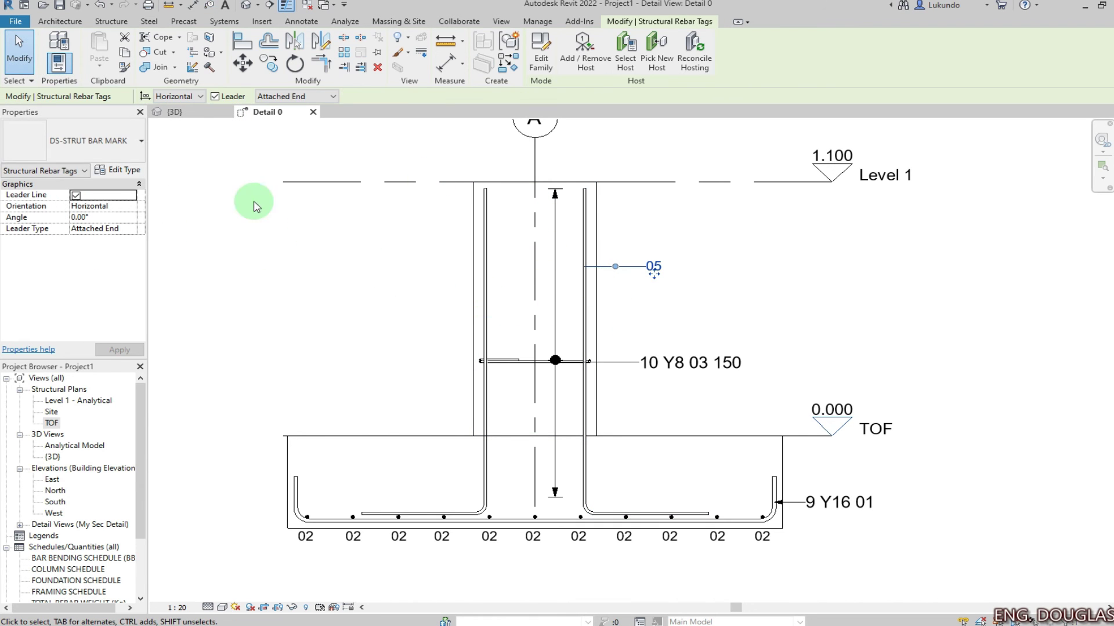
left_click(137, 144)
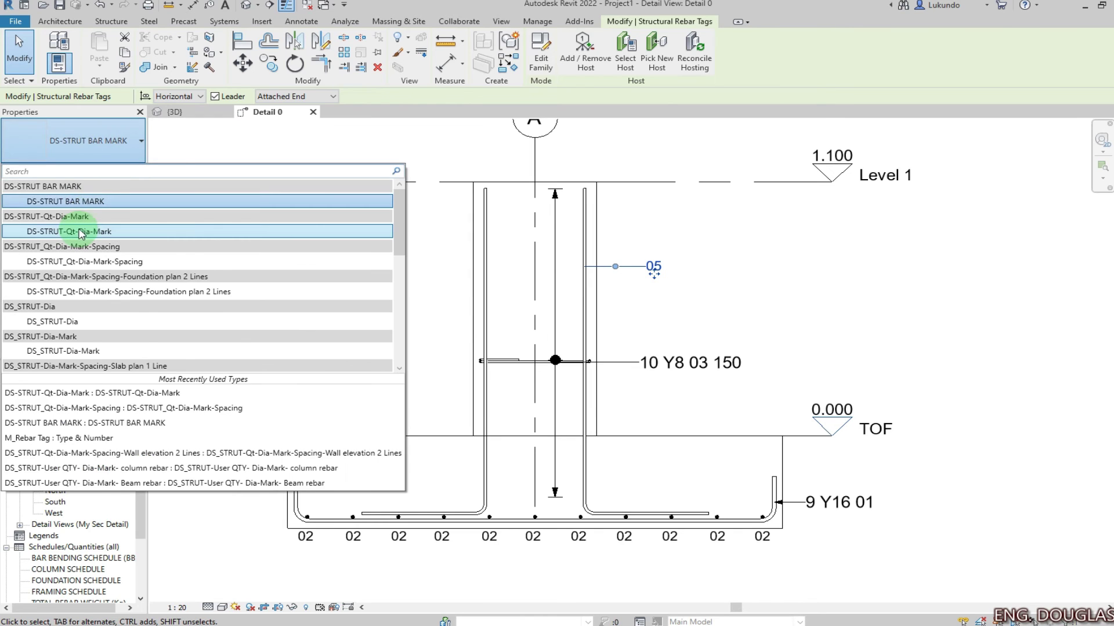
left_click(136, 159)
scroll(584, 277, "up", 2)
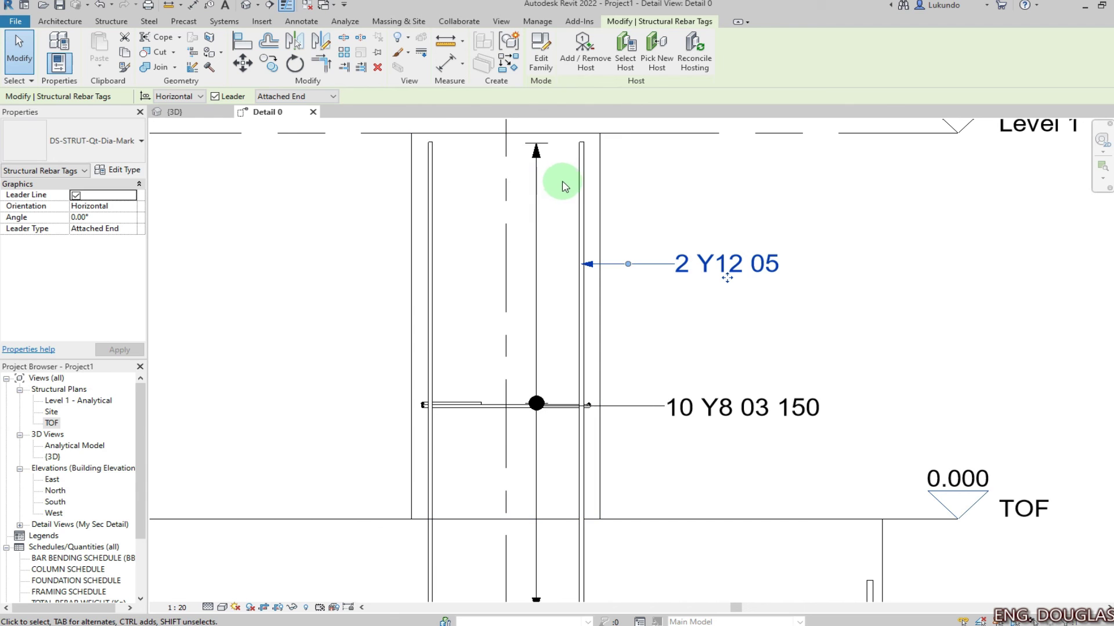
- Add the left starter bar to the tag so it reads 2 Y12 05, and bring grid bubble A into view
left_click(582, 53)
left_click(432, 262)
scroll(714, 297, "down", 3)
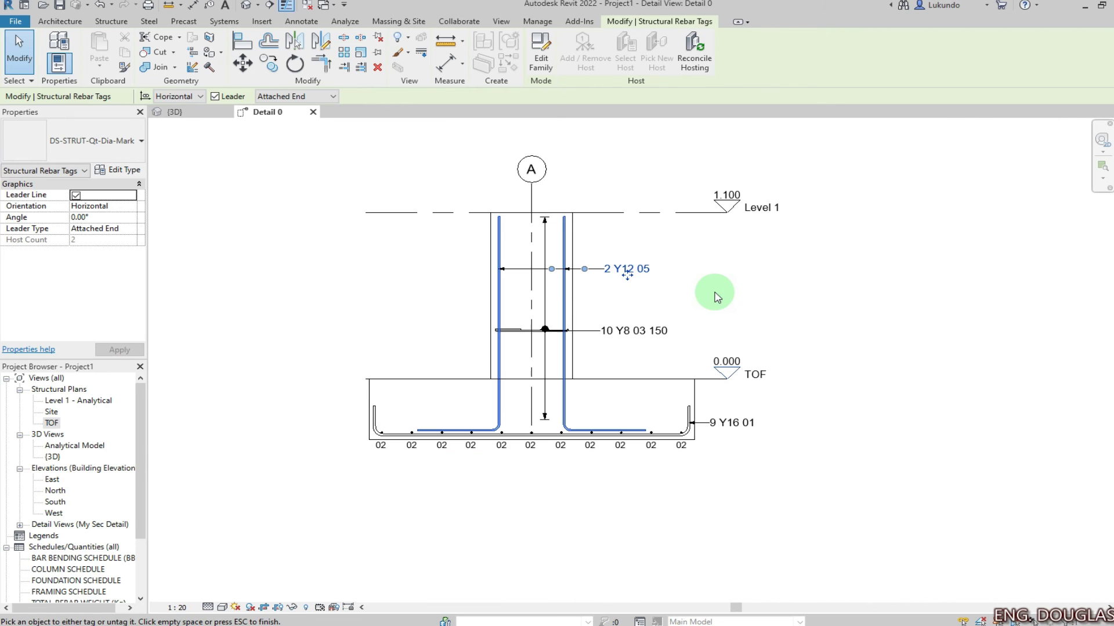
left_click(740, 288)
scroll(537, 265, "up", 3)
left_click(765, 311)
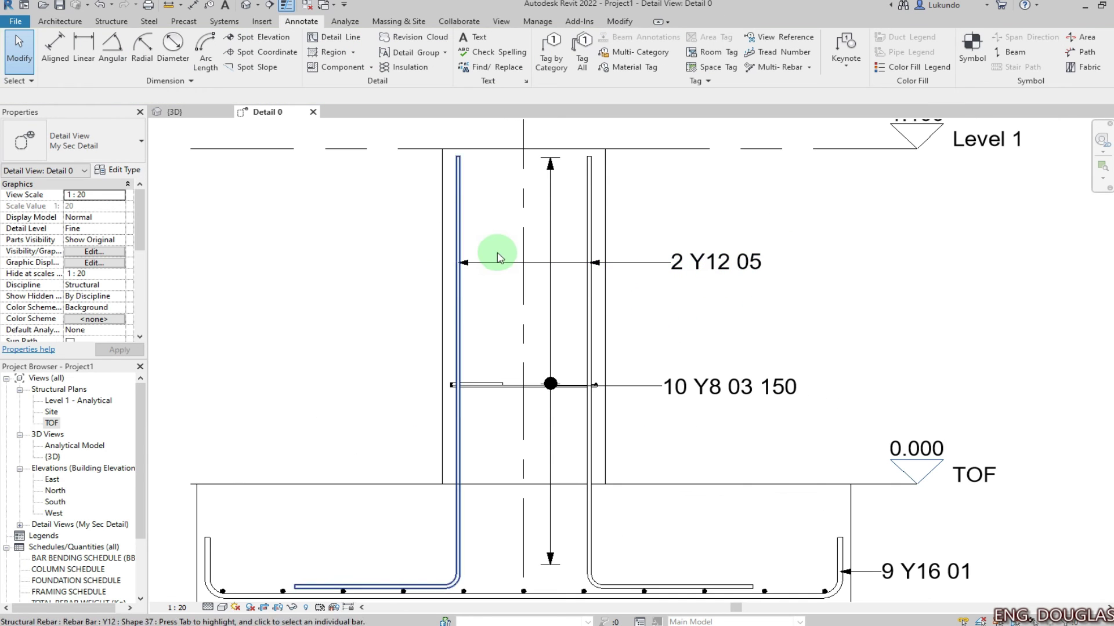
scroll(522, 261, "down", 3)
scroll(531, 429, "up", 3)
scroll(555, 435, "down", 3)
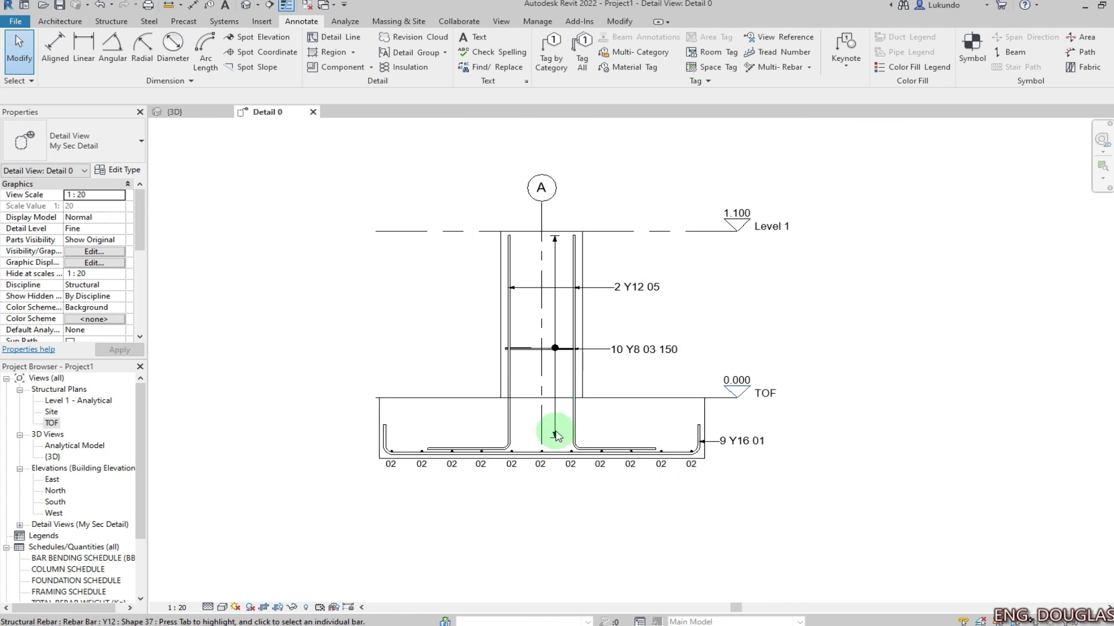
scroll(586, 431, "up", 2)
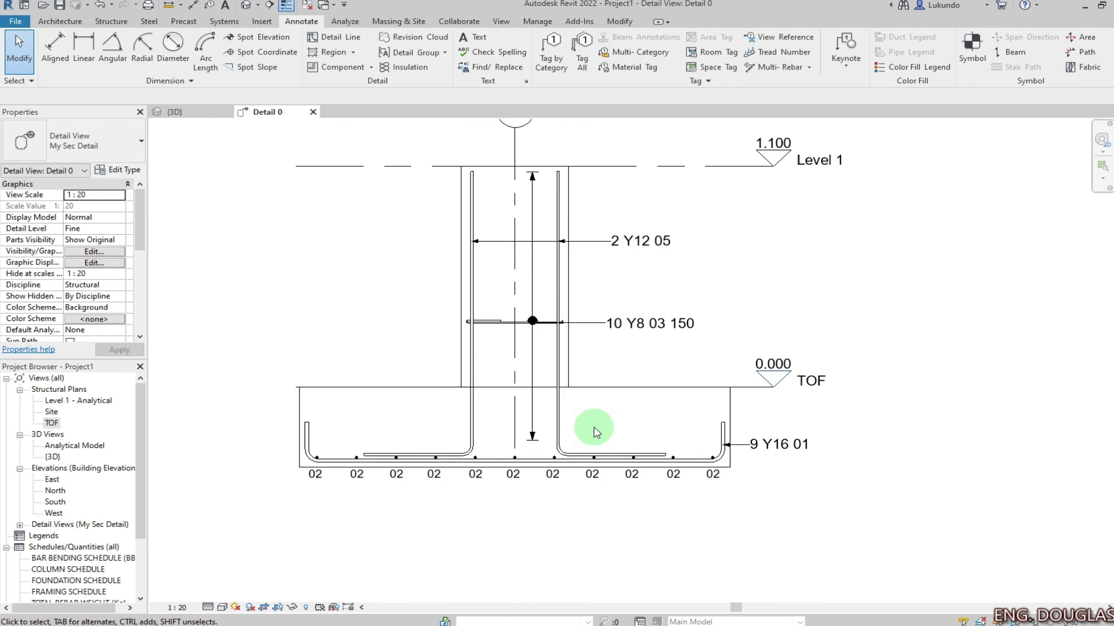
middle_click_drag(594, 433, 611, 465)
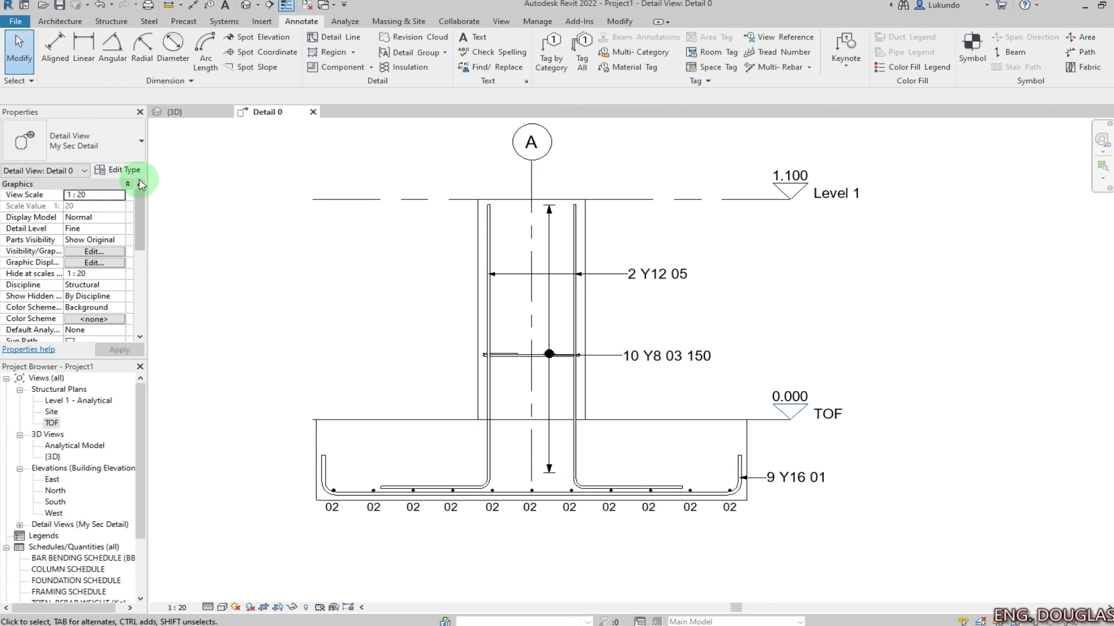
- Place an aligned 1100/400 height dimension string on the left of the section
left_click(55, 48)
scroll(743, 510, "up", 3)
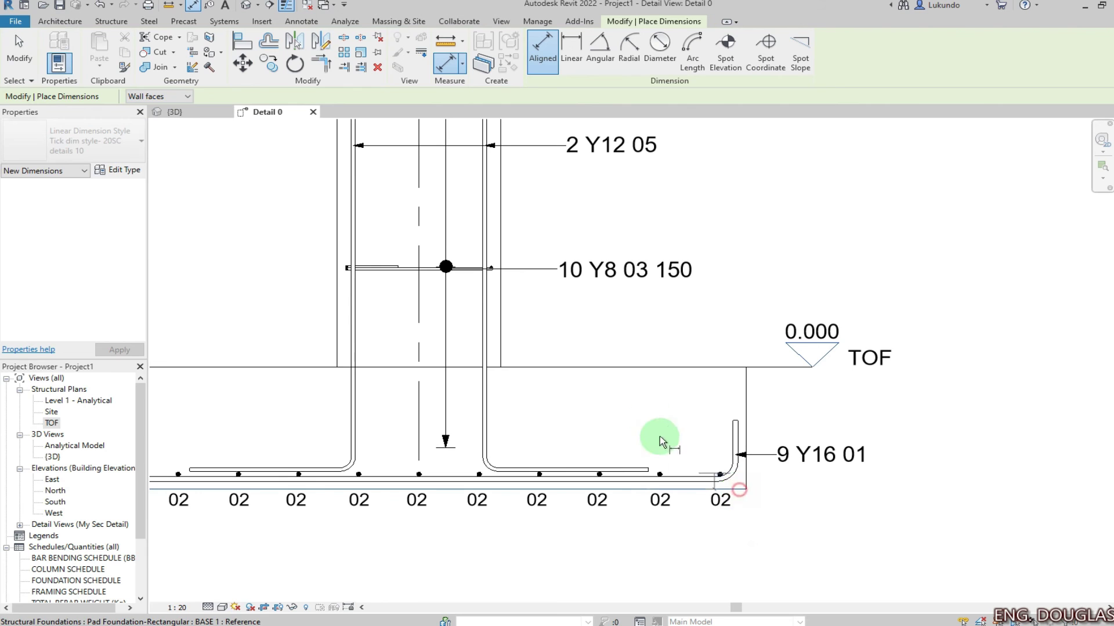
left_click(636, 369)
scroll(522, 489, "down", 4)
left_click(593, 263)
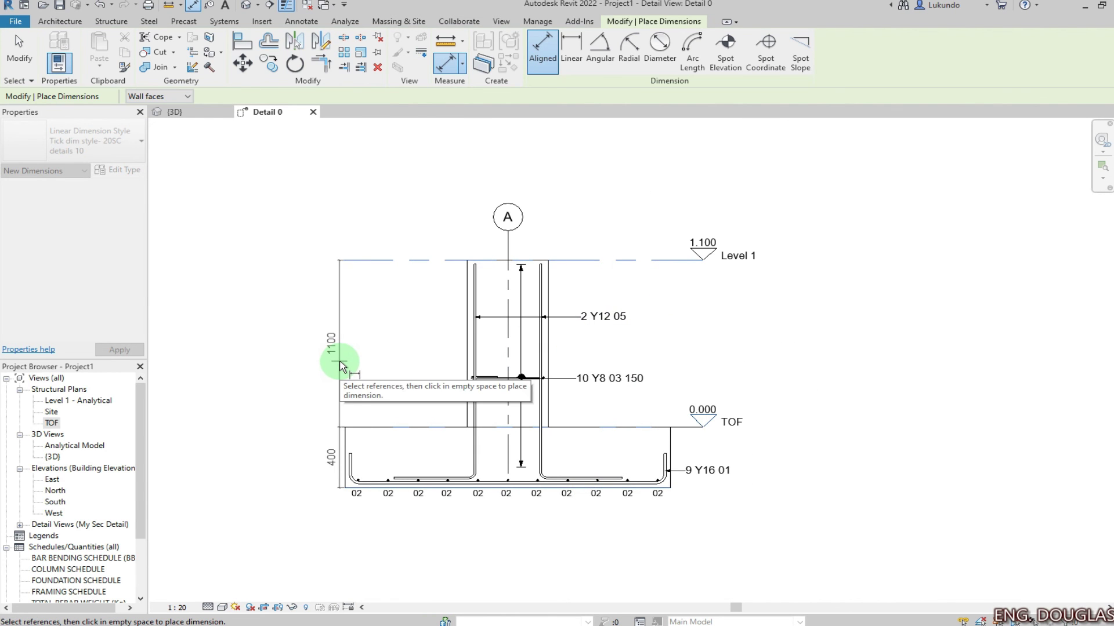
left_click(340, 364)
scroll(671, 444, "up", 2)
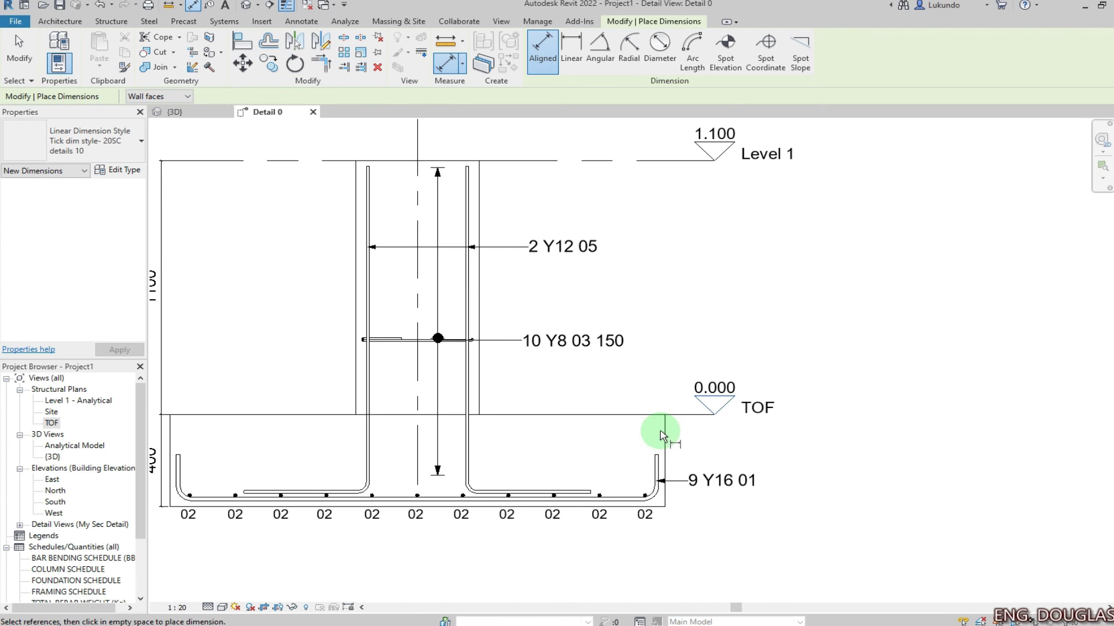
- Dimension the footing's overall 2000 width below the section
left_click(665, 435)
scroll(368, 437, "down", 1)
scroll(298, 428, "up", 2)
left_click(293, 425)
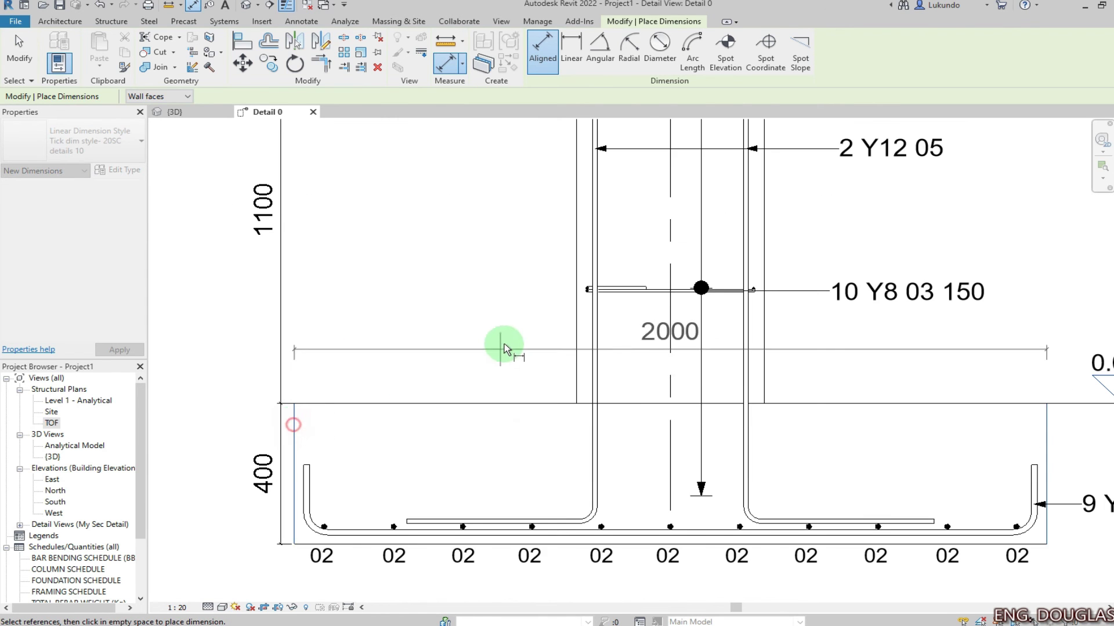
scroll(504, 348, "down", 2)
left_click(650, 505)
scroll(629, 323, "down", 1)
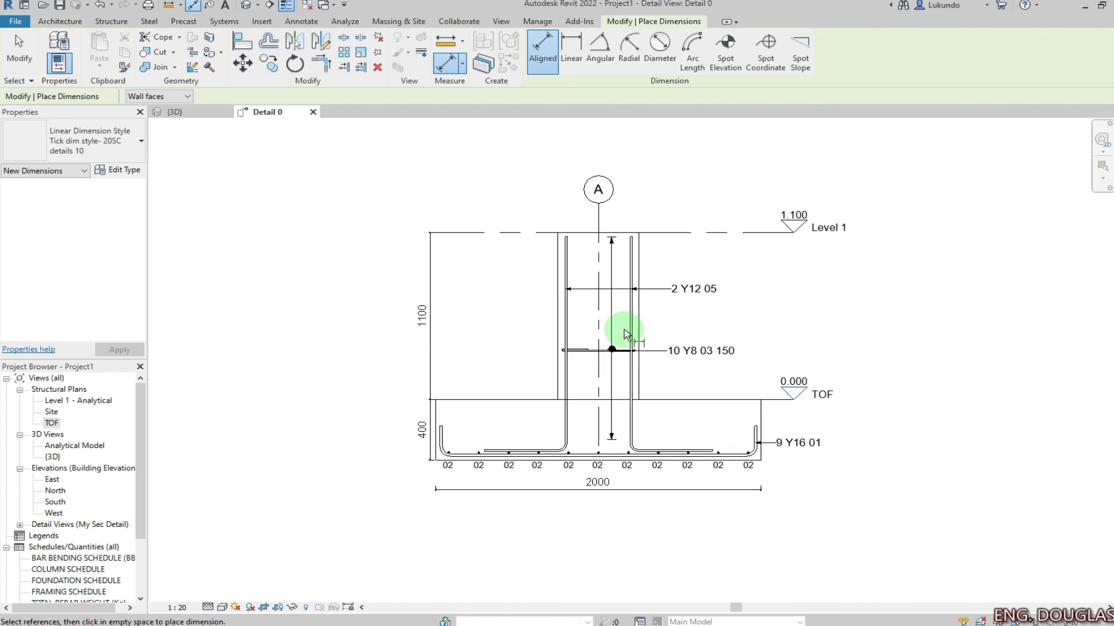
scroll(580, 186, "up", 2)
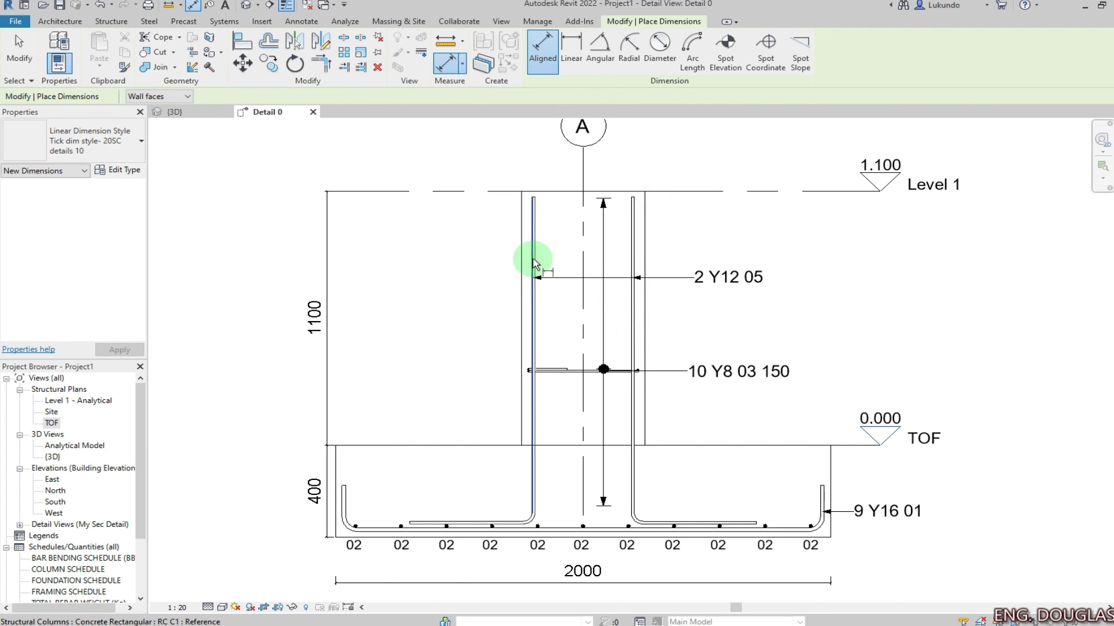
scroll(627, 241, "up", 2)
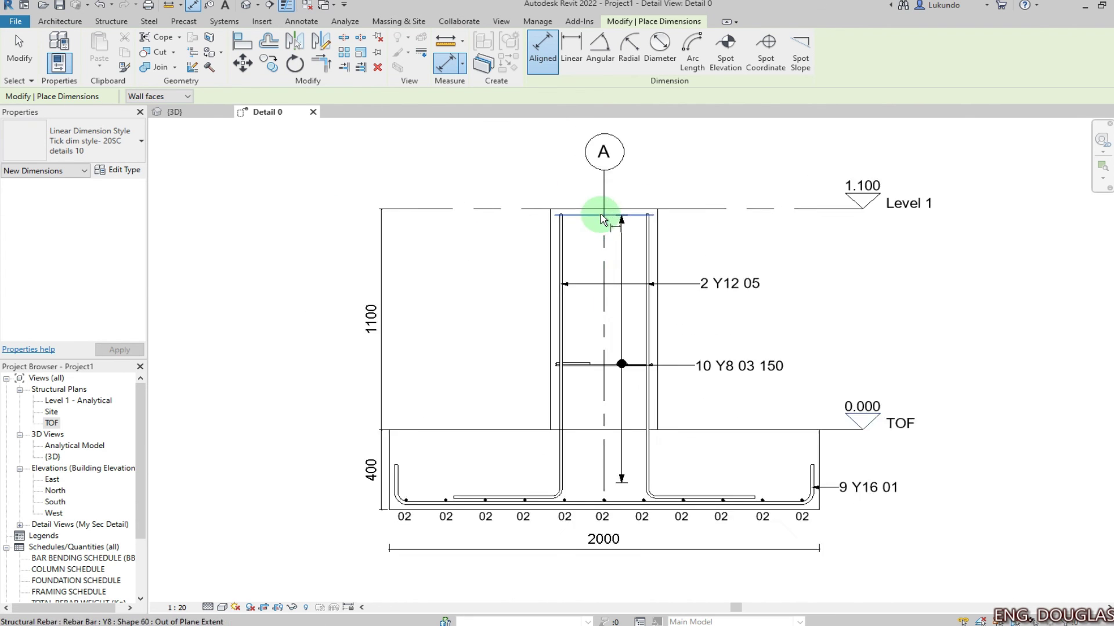
scroll(587, 360, "down", 1)
- End dimensioning and preview the section Shaded before returning it to Hidden Line
right_click(795, 271)
left_click(824, 251)
left_click(225, 609)
left_click(255, 566)
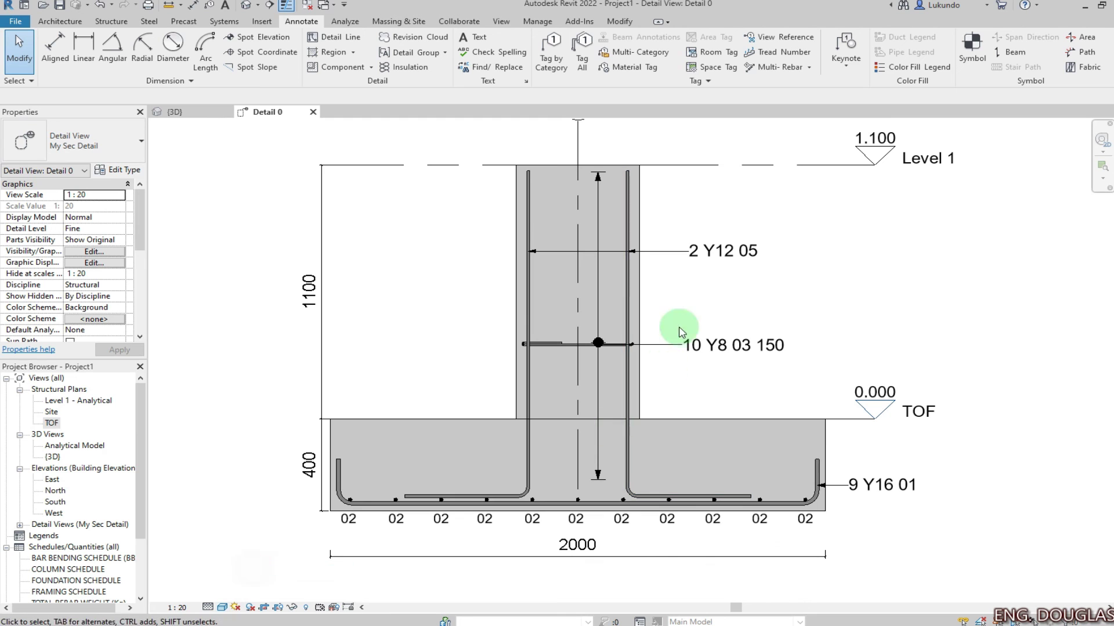
left_click(225, 609)
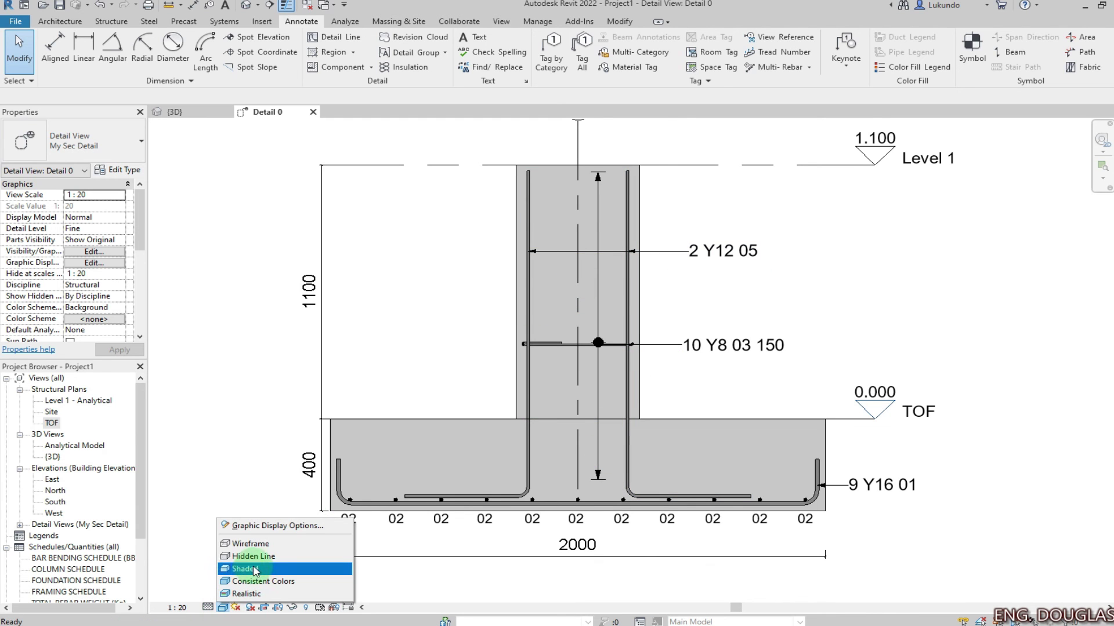
left_click(255, 554)
scroll(609, 318, "down", 2)
scroll(574, 268, "up", 2)
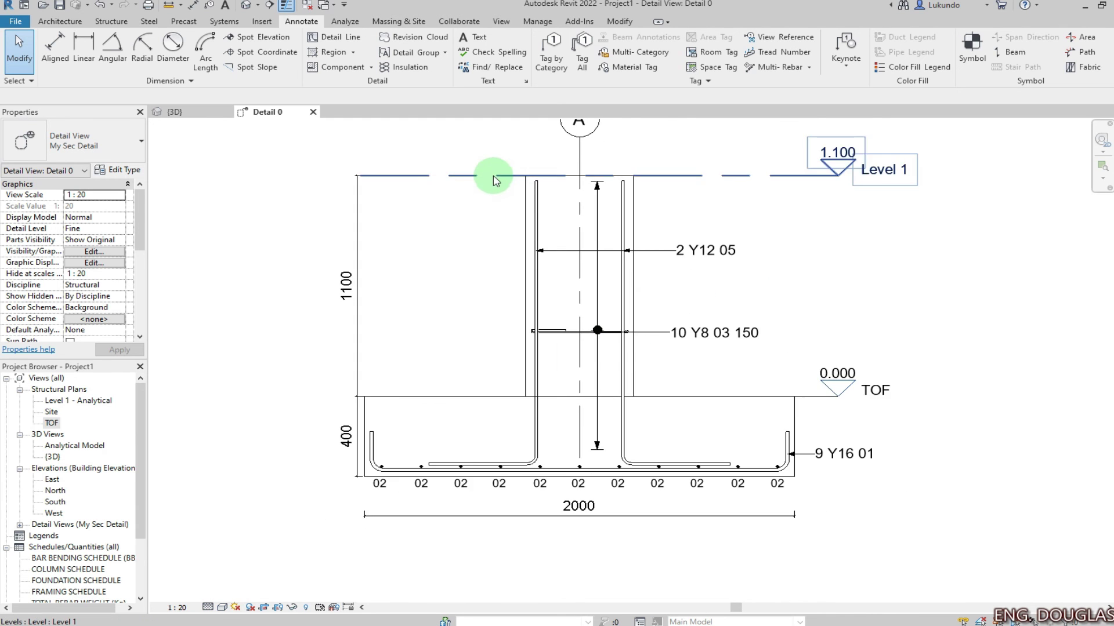
- Toggle Thin Lines on and back off to compare the section's line weights
left_click(287, 7)
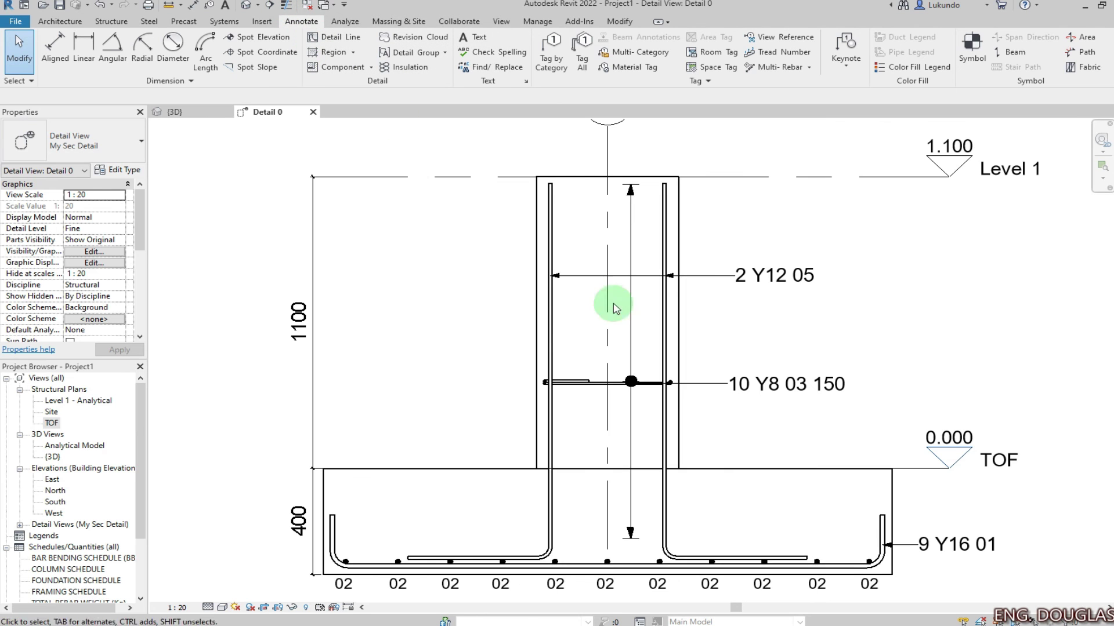
scroll(644, 406, "down", 2)
scroll(606, 434, "up", 2)
scroll(560, 487, "down", 1)
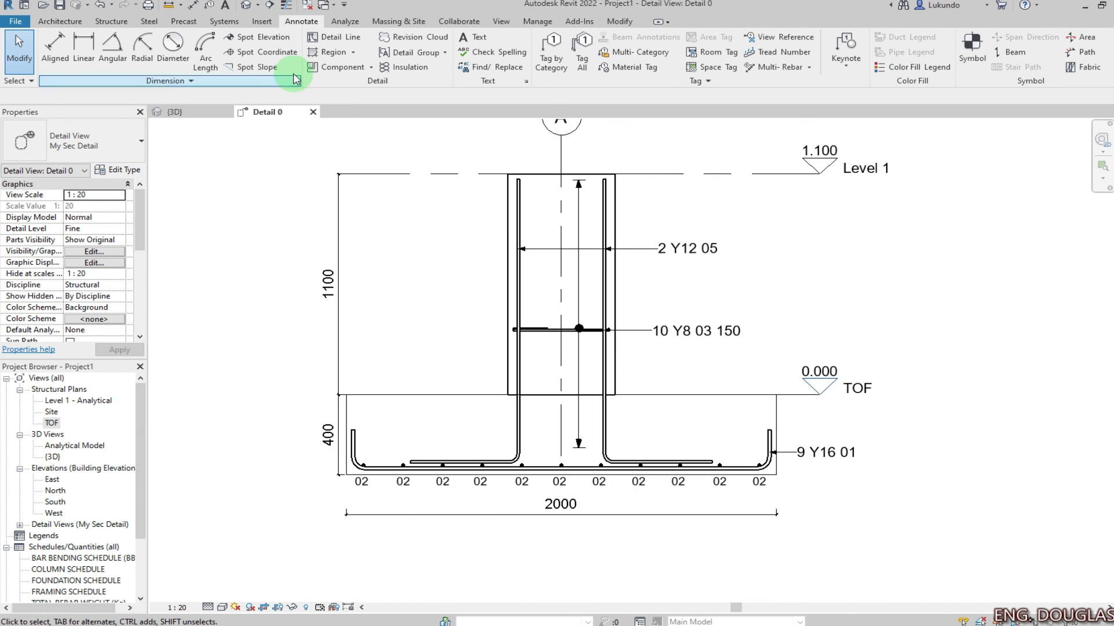
left_click(287, 7)
scroll(533, 304, "down", 2)
scroll(597, 380, "up", 3)
scroll(611, 444, "down", 3)
scroll(663, 415, "up", 3)
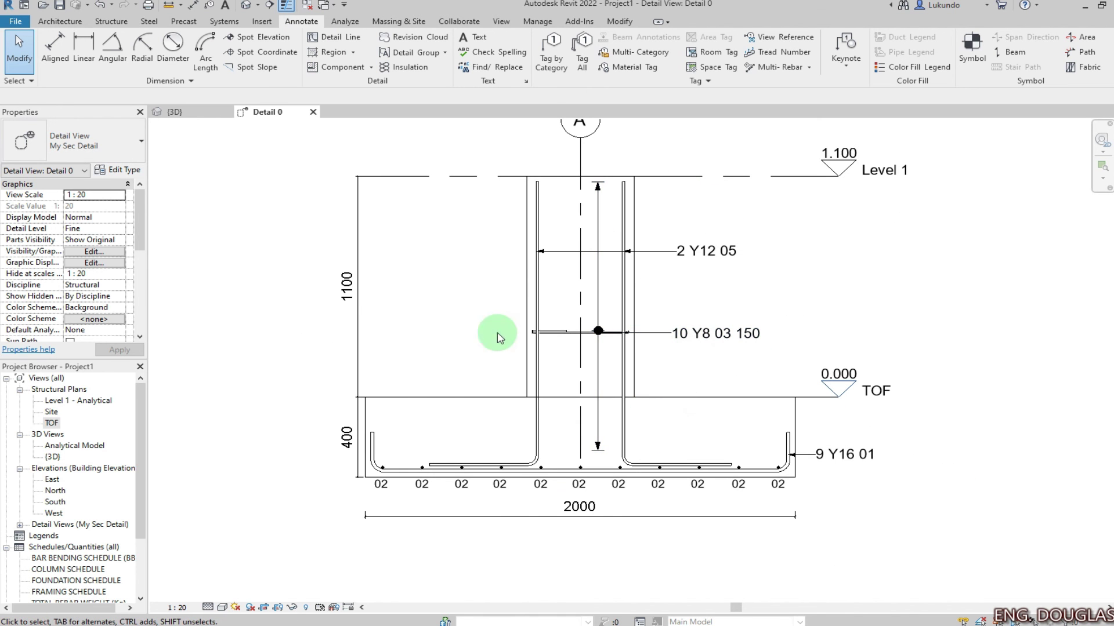
- In the {3D} view, select the whole footing and filter it to the five Structural Rebar sets
left_click(175, 112)
scroll(609, 385, "up", 2)
scroll(572, 435, "down", 2)
left_click_drag(828, 525, 366, 184)
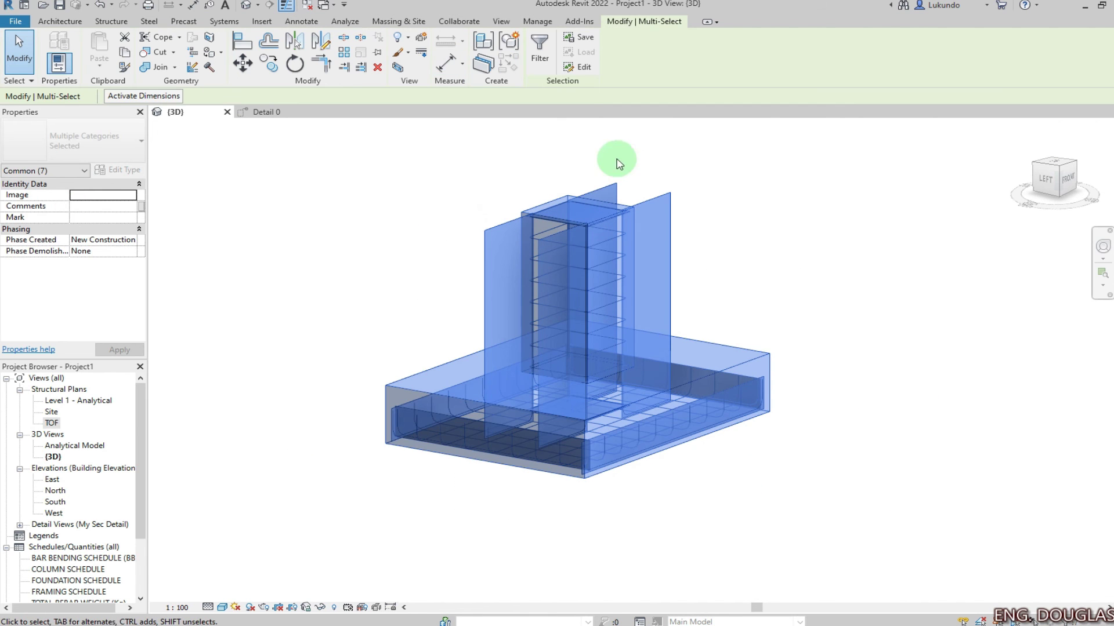
left_click(542, 50)
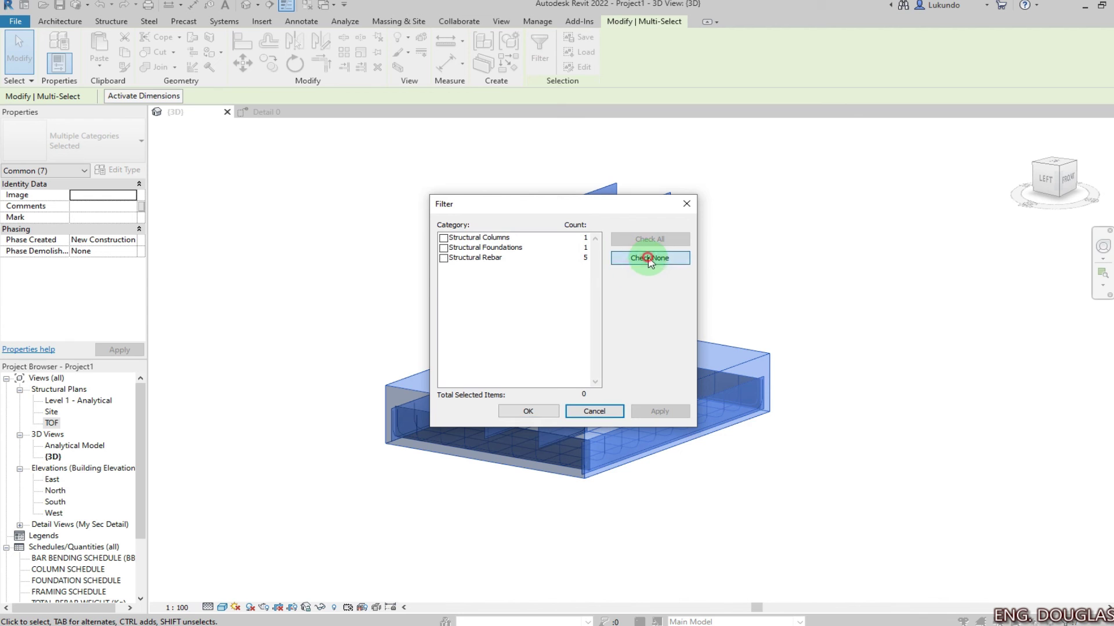
left_click(647, 258)
left_click(446, 259)
left_click(444, 259)
left_click(597, 384)
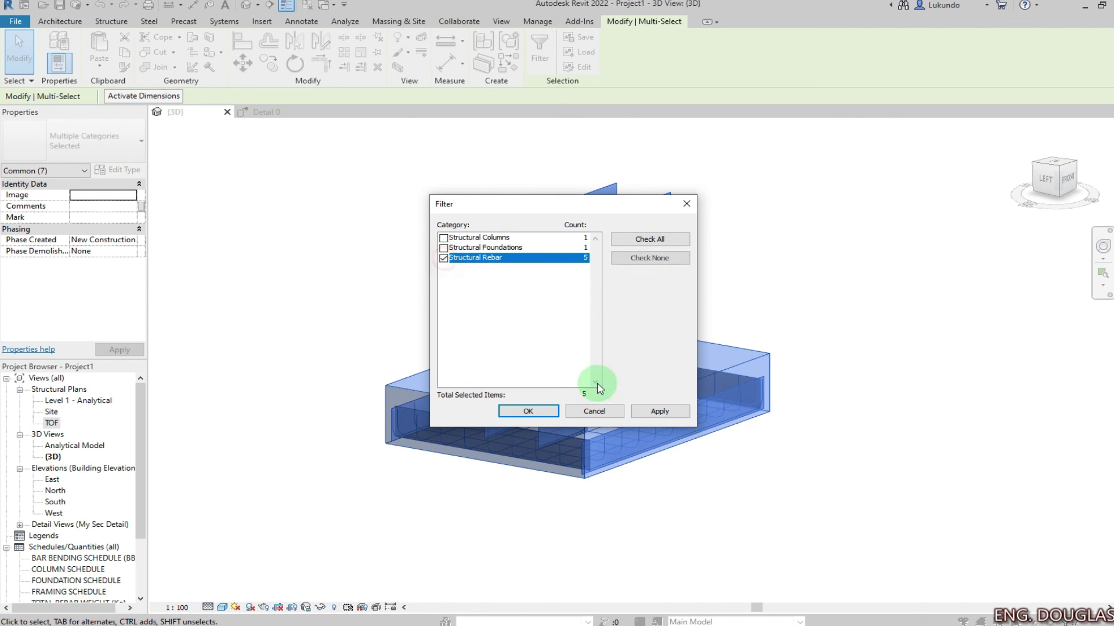
left_click(661, 413)
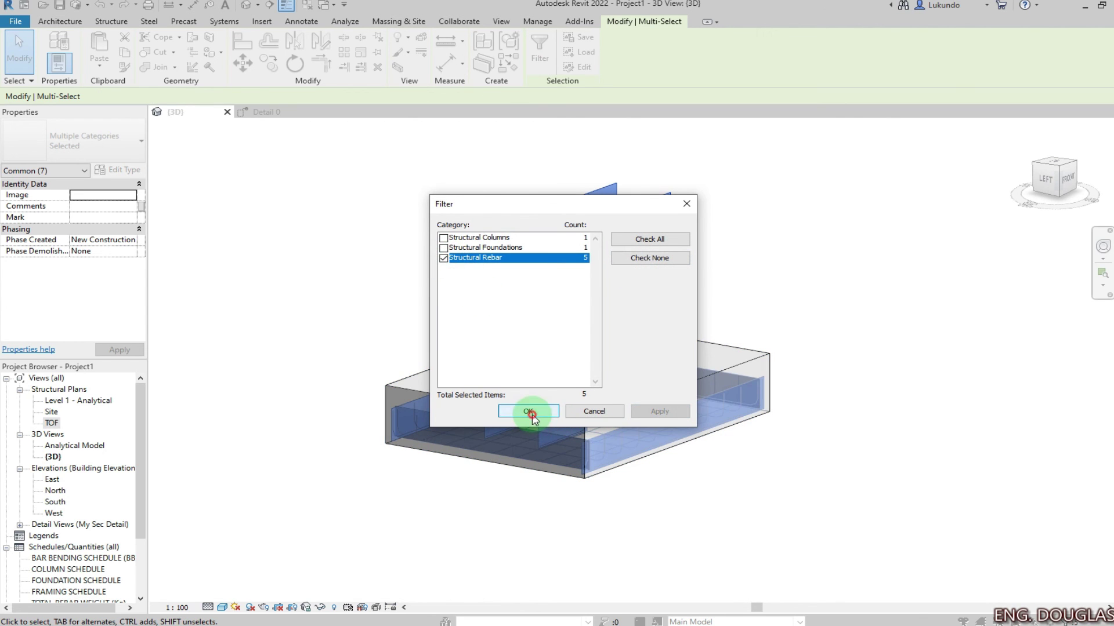
left_click(528, 411)
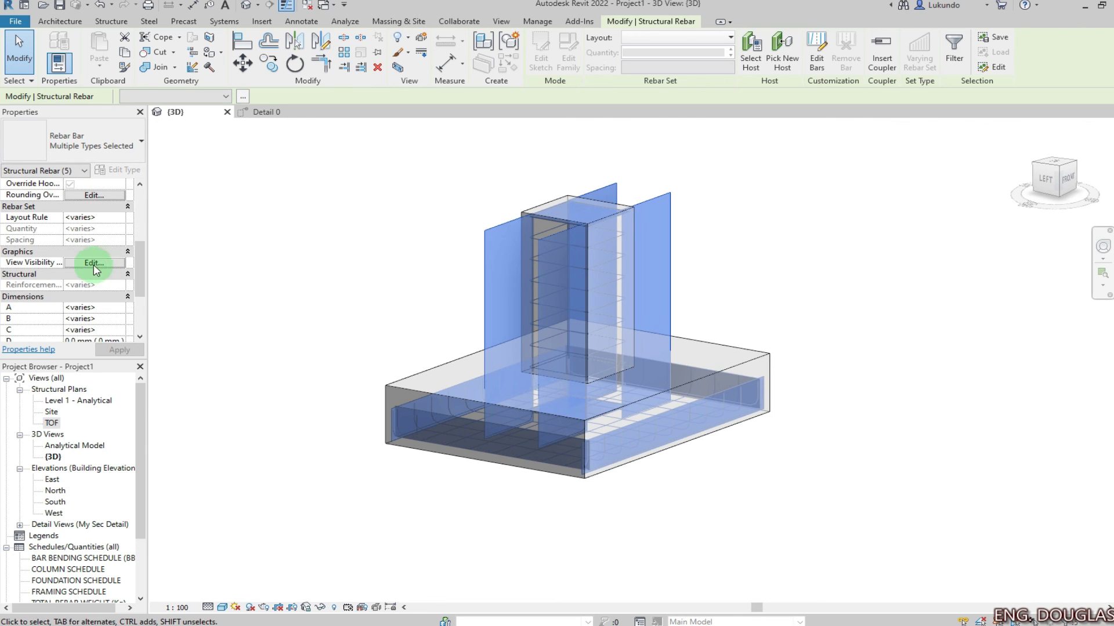
- Tick View unobscured and View as solid for {3D} in the rebar's visibility states
left_click(89, 265)
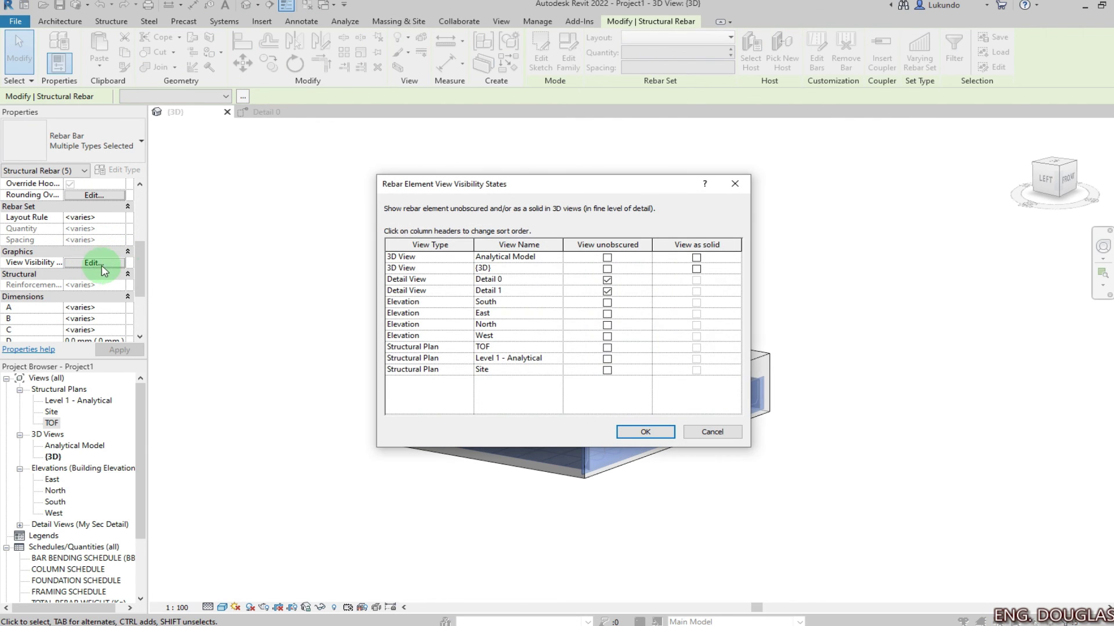
left_click(606, 269)
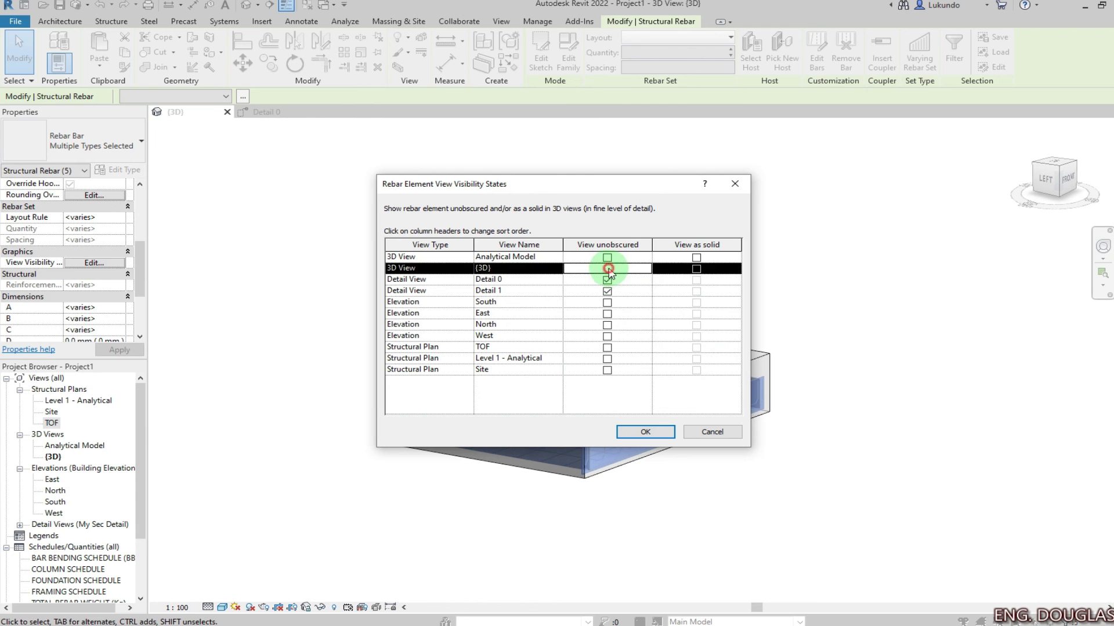
left_click(697, 269)
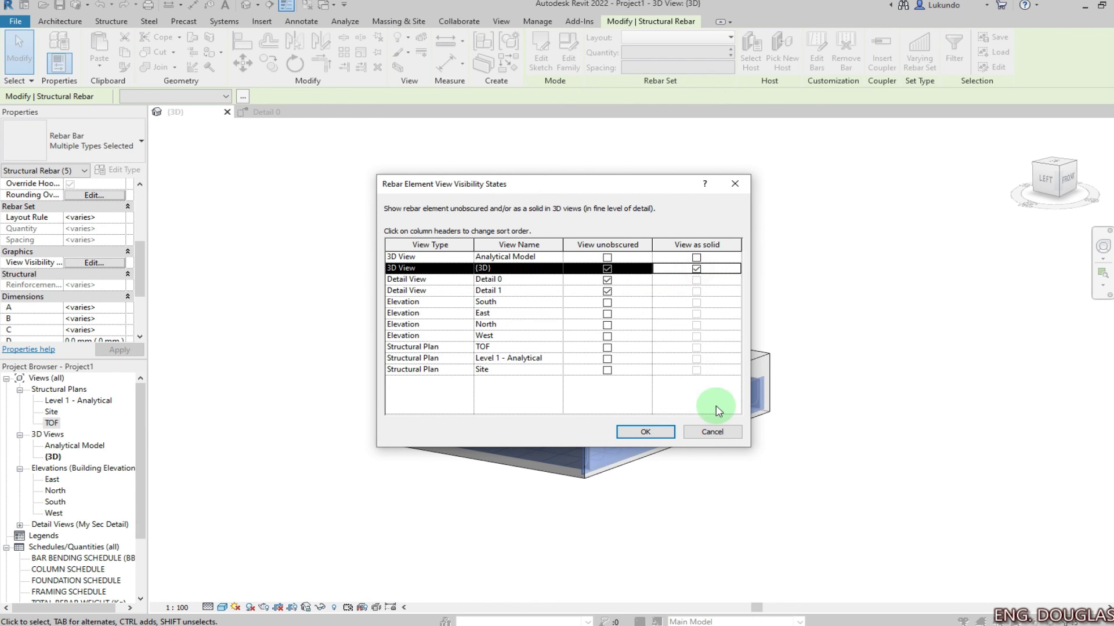
left_click(642, 433)
left_click(810, 288)
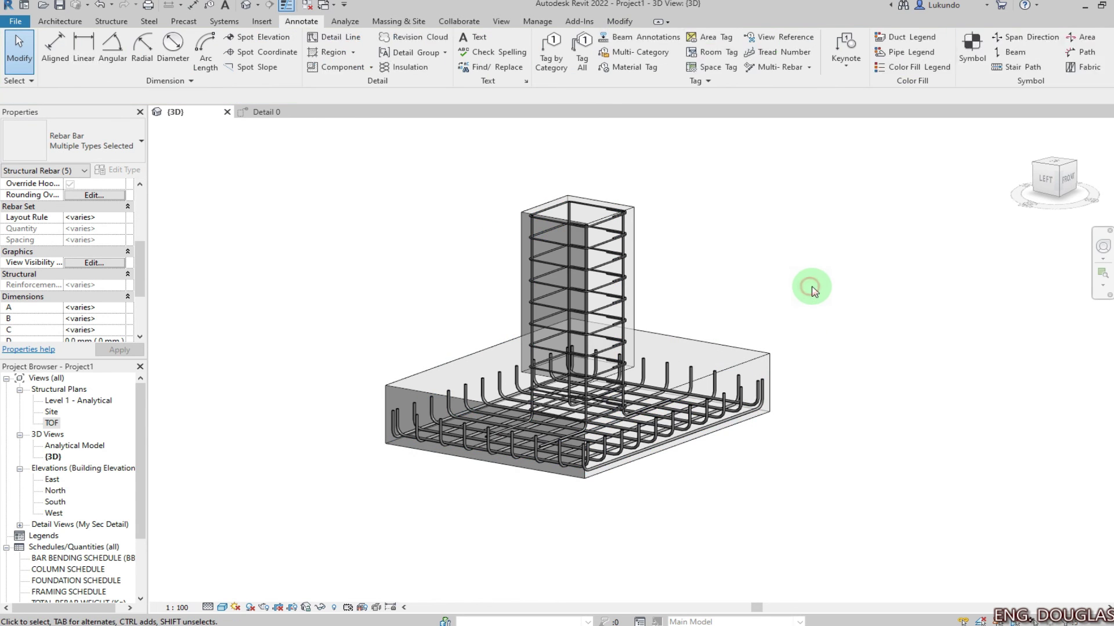
scroll(597, 278, "up", 2)
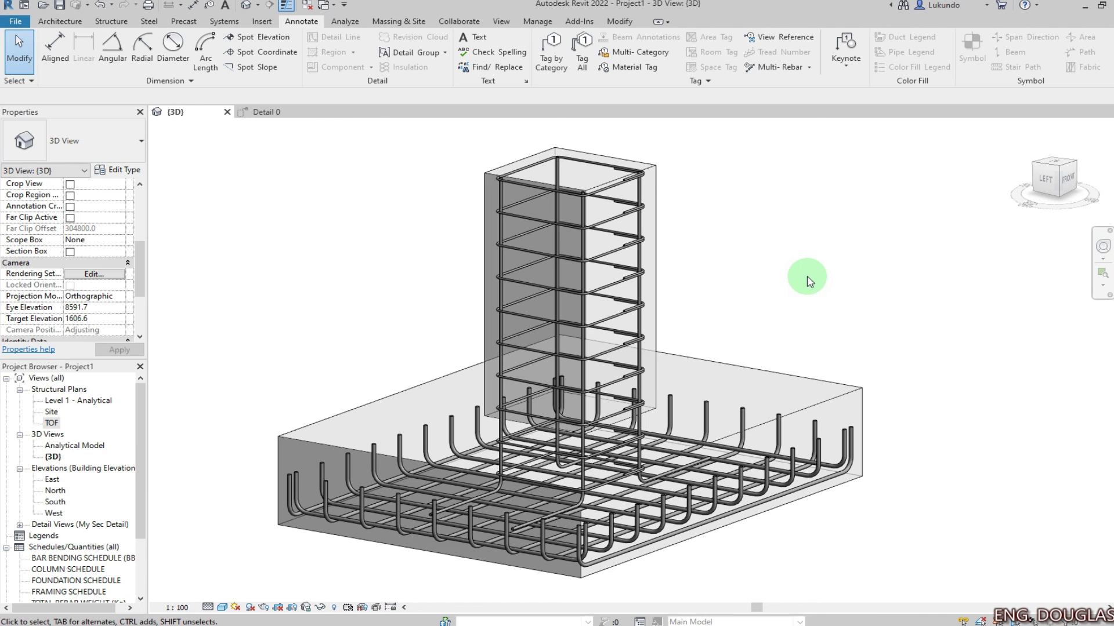
scroll(809, 282, "down", 2)
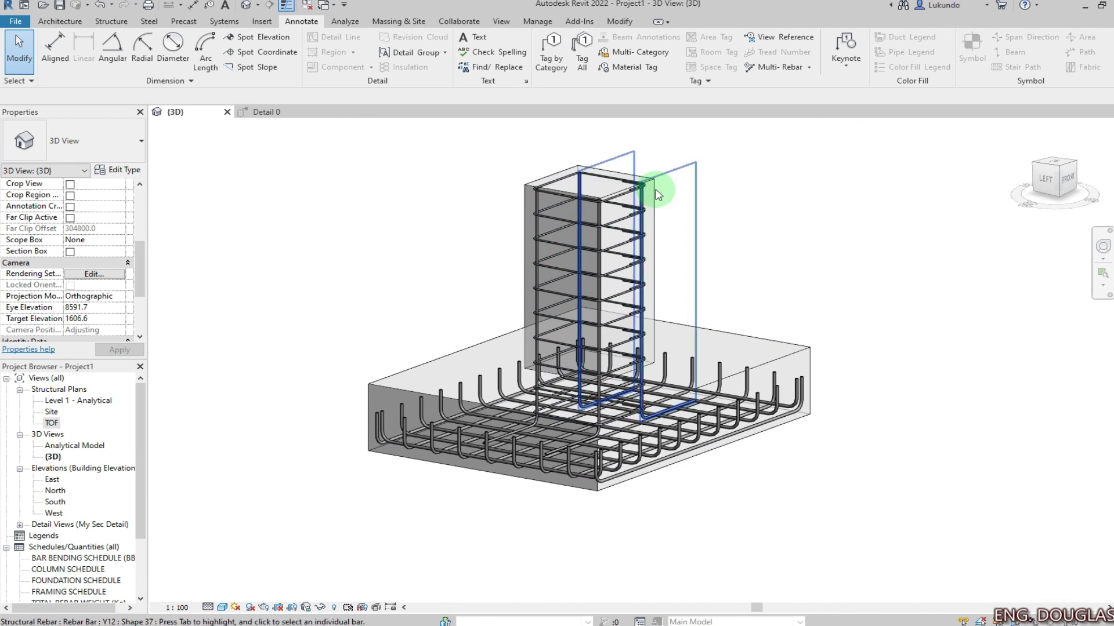
scroll(658, 195, "up", 1)
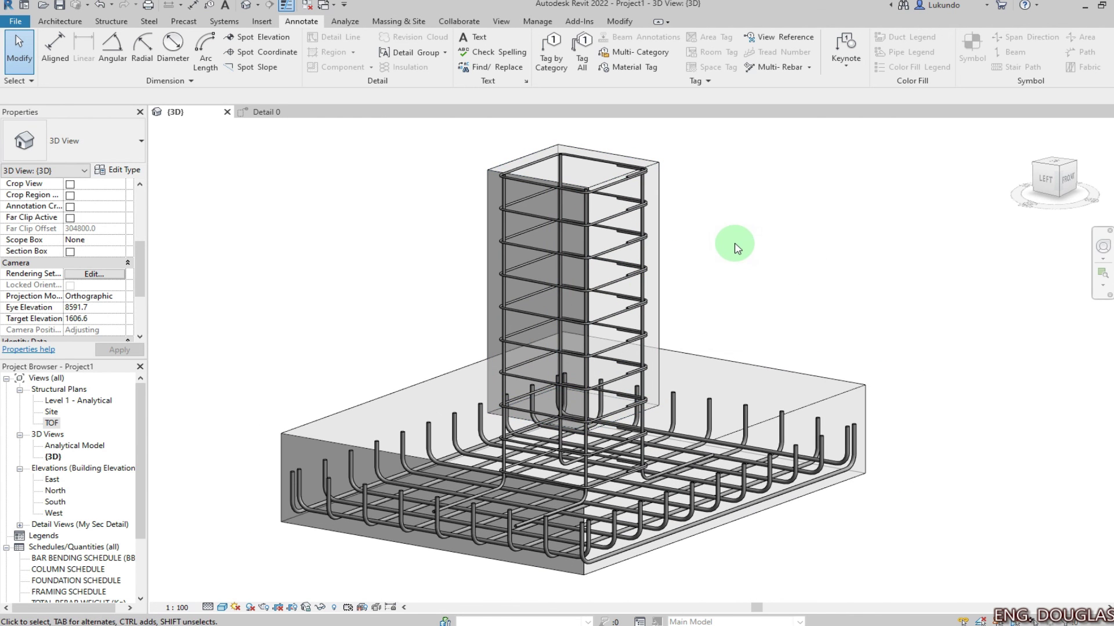